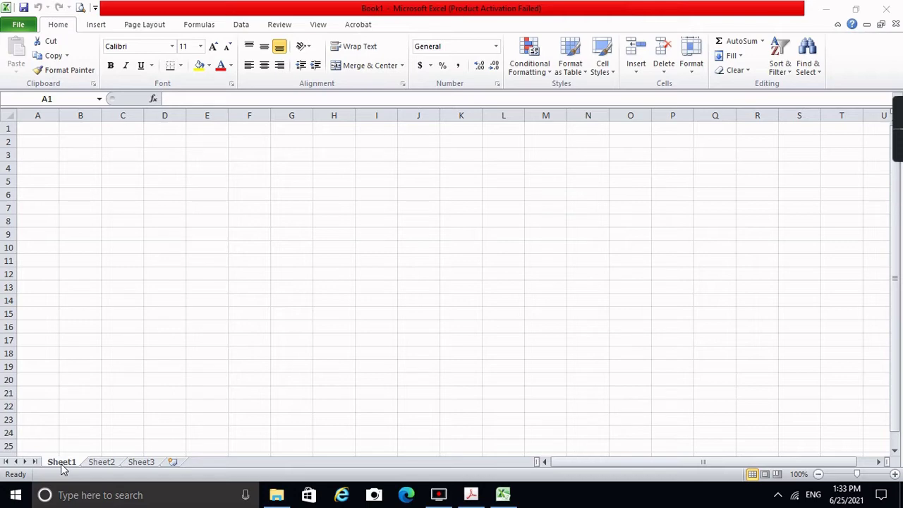
# Step: Rename the Sheet1 tab to Class_Record
pyautogui.doubleClick(61, 463)
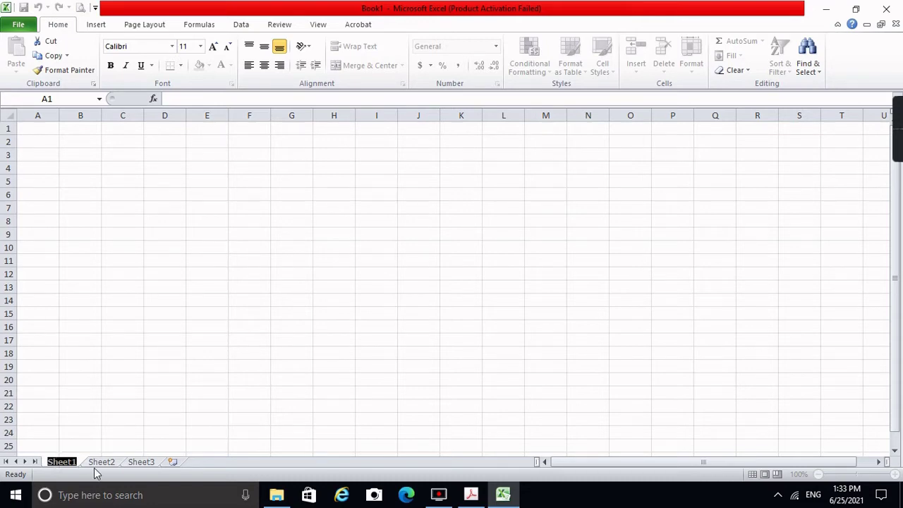
pyautogui.press('Return')
pyautogui.rightClick(64, 464)
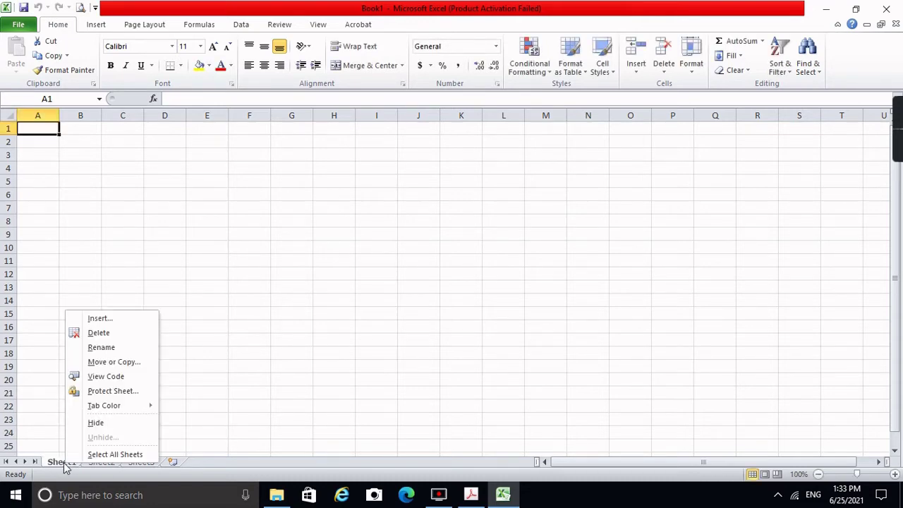
pyautogui.click(100, 348)
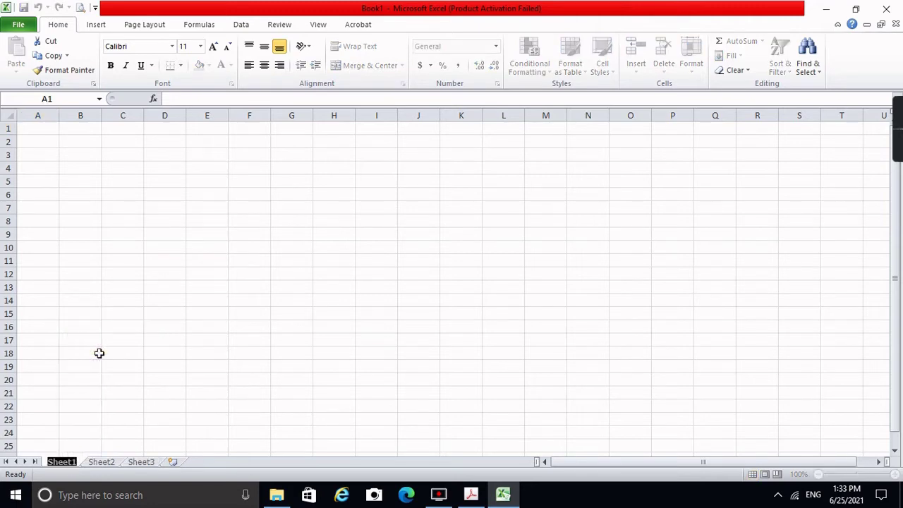
pyautogui.write('Class')
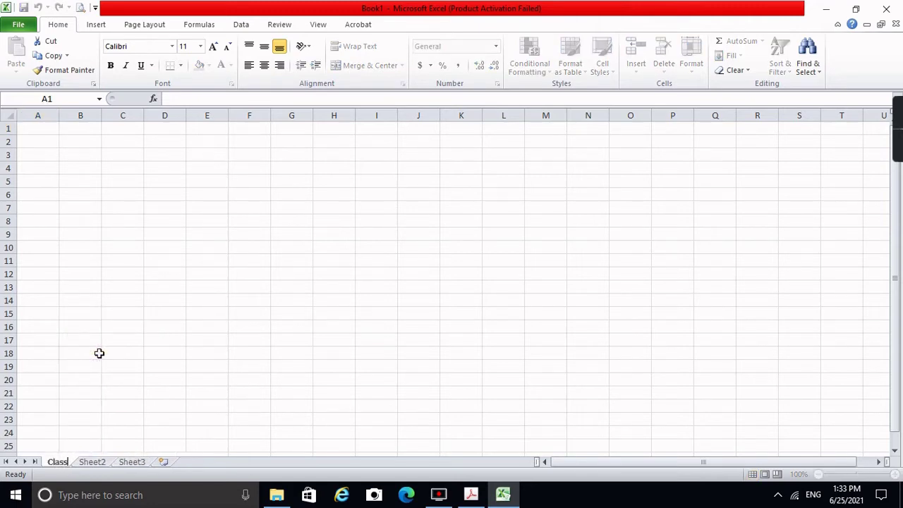
pyautogui.press('Return')
pyautogui.write('_Rec')
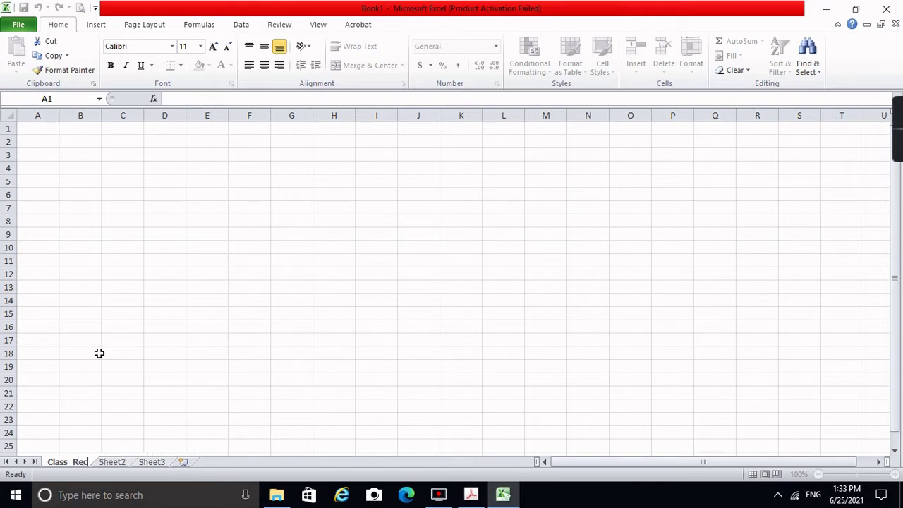
pyautogui.write('ord')
pyautogui.press('Return')
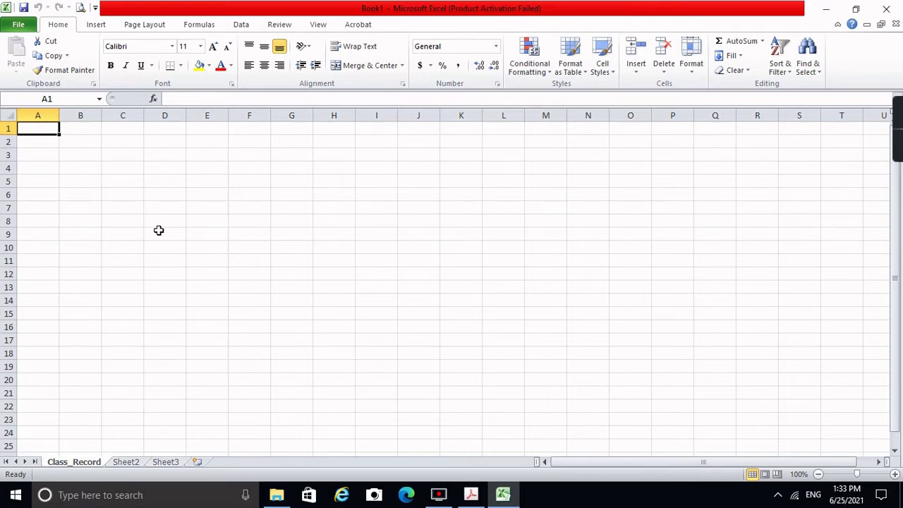
# Step: Enter the labels Subject, Day and Time in A1:A3
pyautogui.write('Subject')
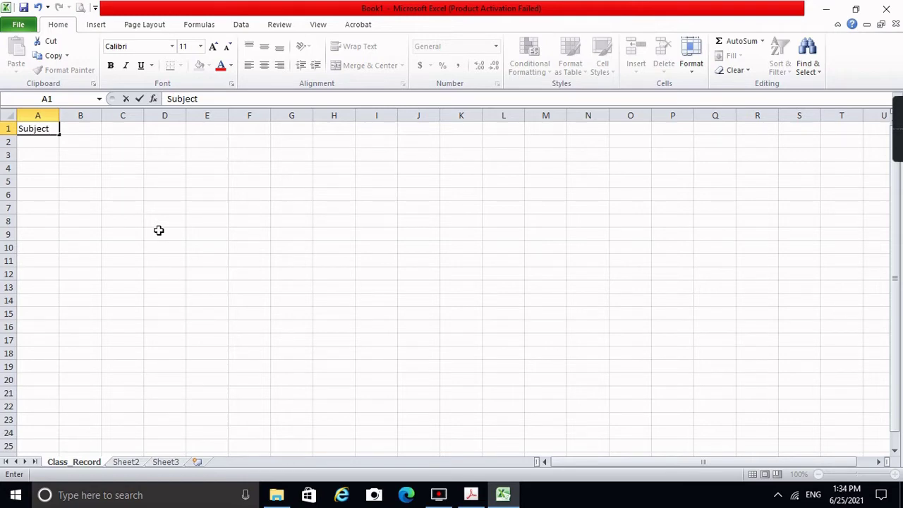
pyautogui.press('Return')
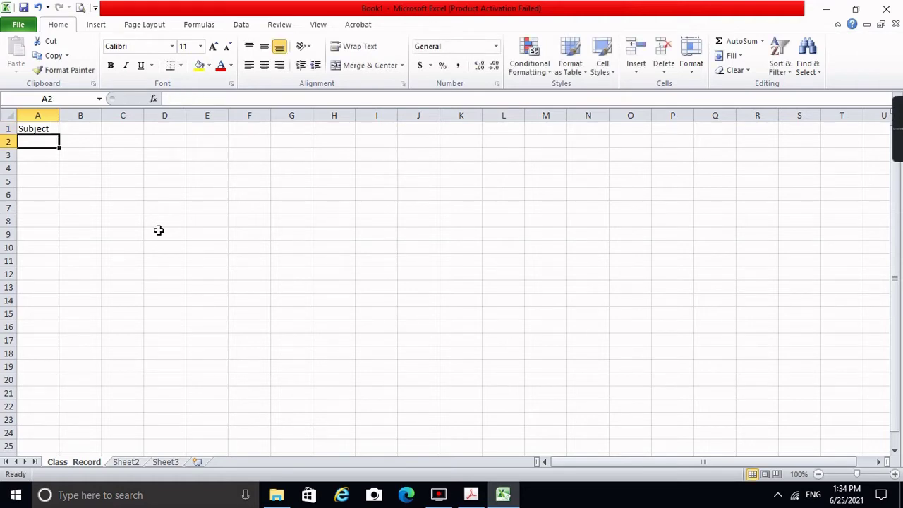
pyautogui.write('Day')
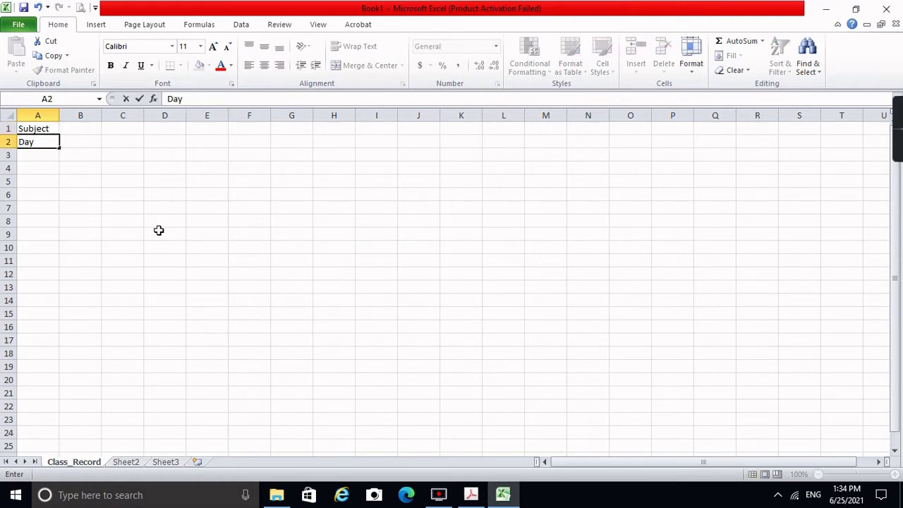
pyautogui.press('Return')
pyautogui.write('Time')
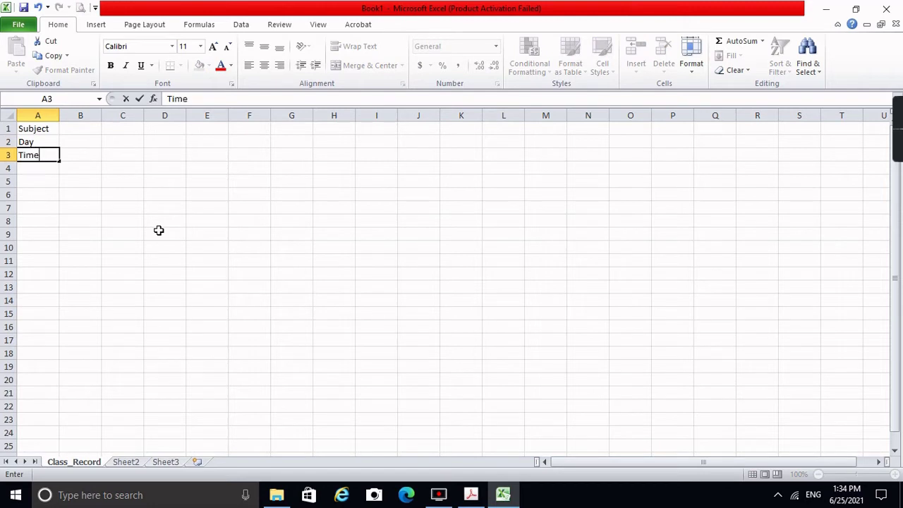
pyautogui.press('Tab')
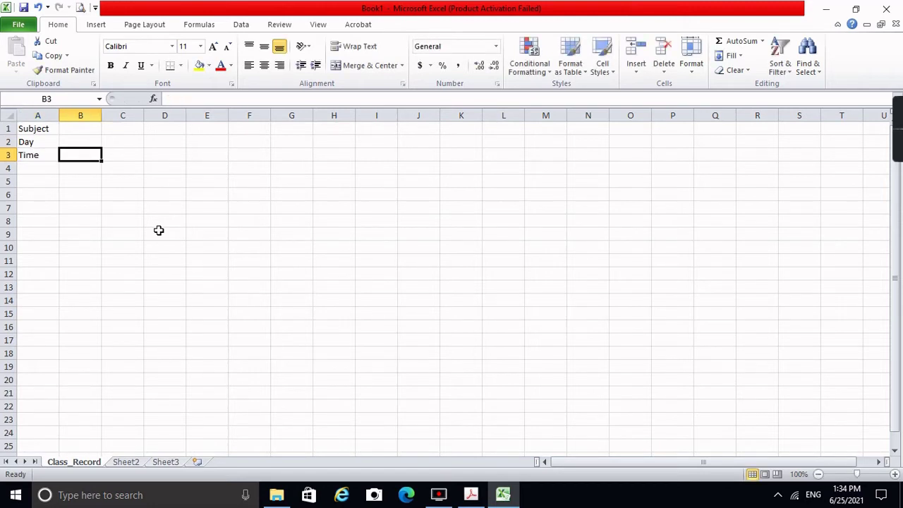
# Step: Enter 'Teaching Common Competencies in ICT' as the subject in B1
pyautogui.press('Up')
pyautogui.press('Up')
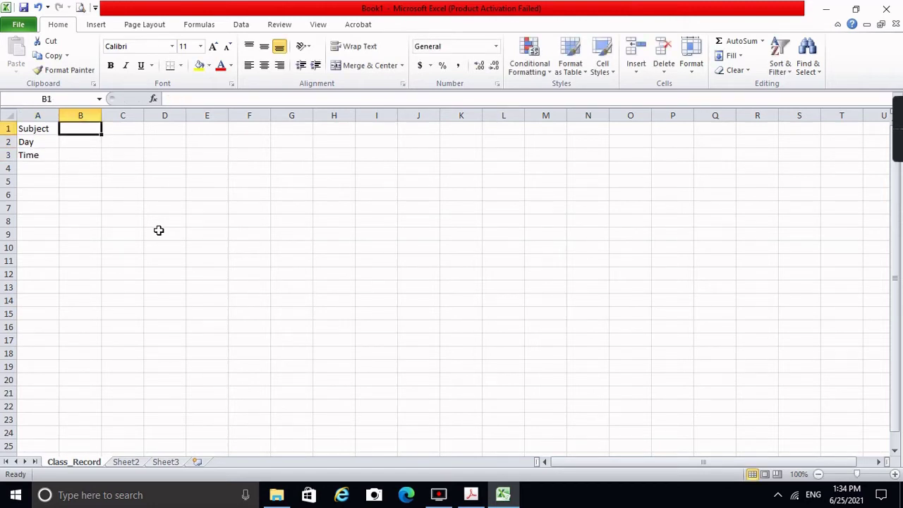
pyautogui.press('Down')
pyautogui.press('Left')
pyautogui.press('Right')
pyautogui.press('Right')
pyautogui.press('Right')
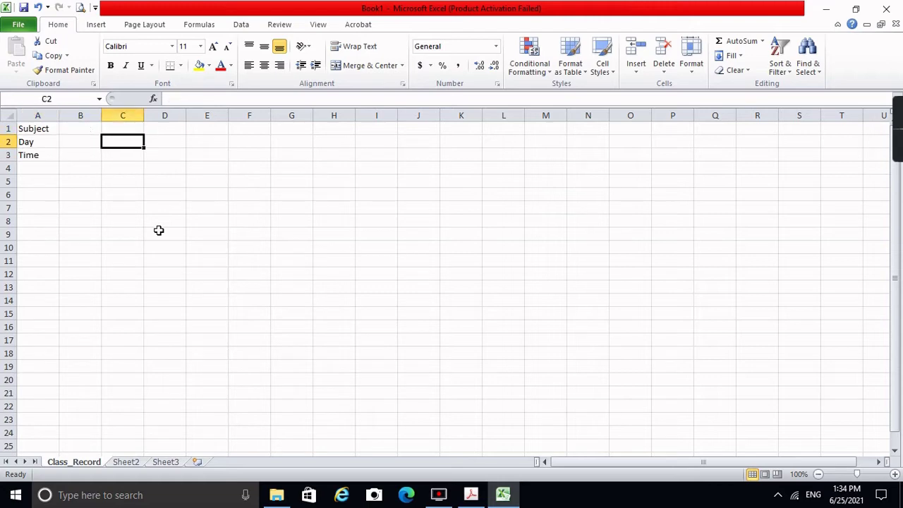
pyautogui.press('Right')
pyautogui.press('Right')
pyautogui.press('Right')
pyautogui.press('Up')
pyautogui.press('Left')
pyautogui.press('Left')
pyautogui.press('Left')
pyautogui.press('Left')
pyautogui.press('Left')
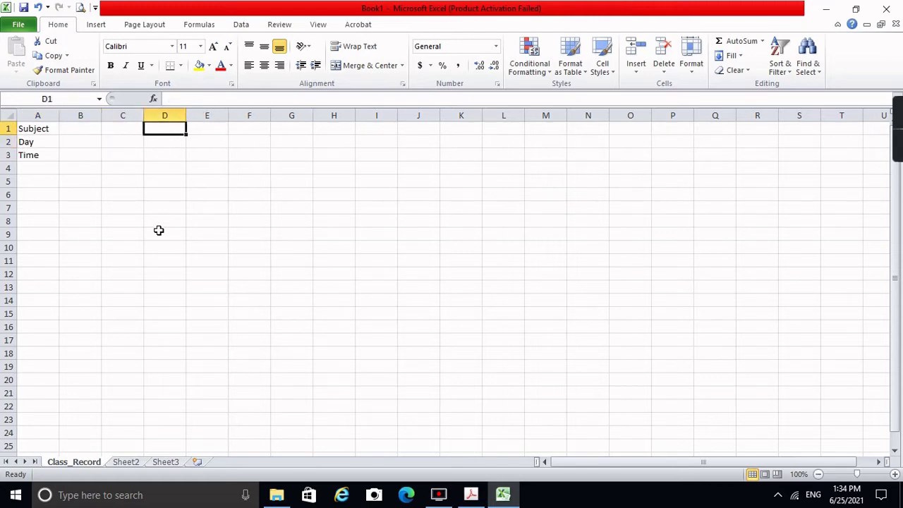
pyautogui.press('Down')
pyautogui.press('Down')
pyautogui.press('Down')
pyautogui.press('Up')
pyautogui.press('Up')
pyautogui.press('Up')
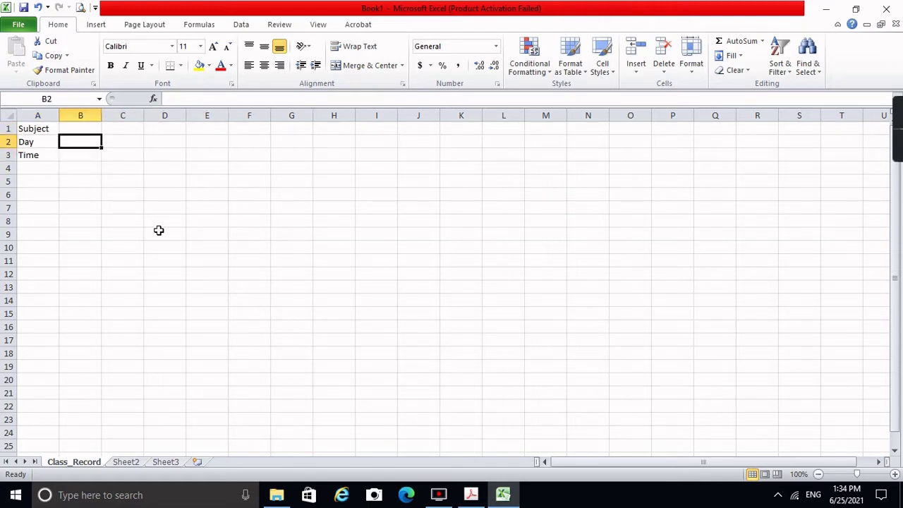
pyautogui.press('Right')
pyautogui.press('Right')
pyautogui.press('Down')
pyautogui.press('Down')
pyautogui.press('Down')
pyautogui.press('Left')
pyautogui.press('Left')
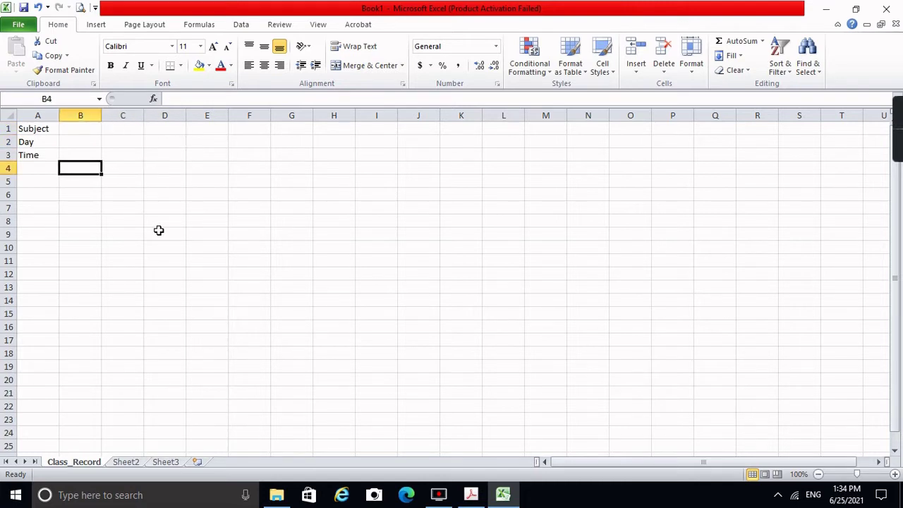
pyautogui.press('Up')
pyautogui.press('Up')
pyautogui.press('Up')
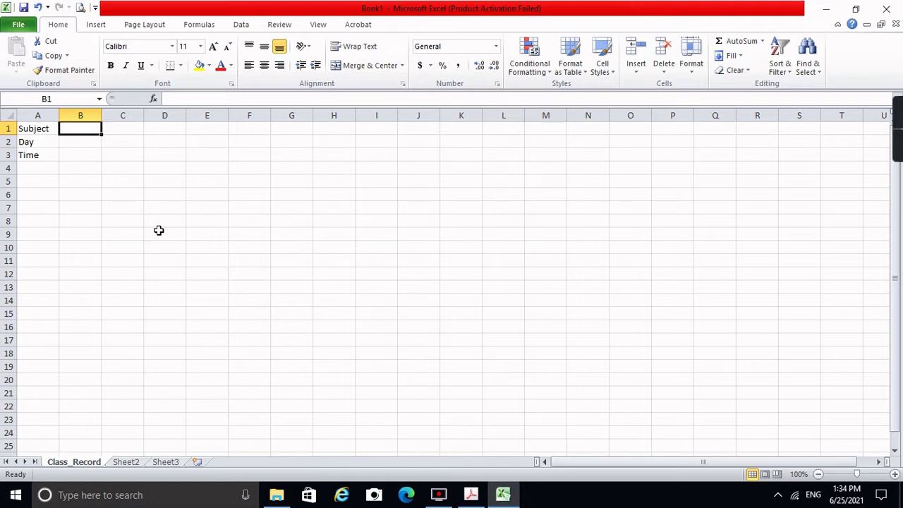
pyautogui.write('Teachin')
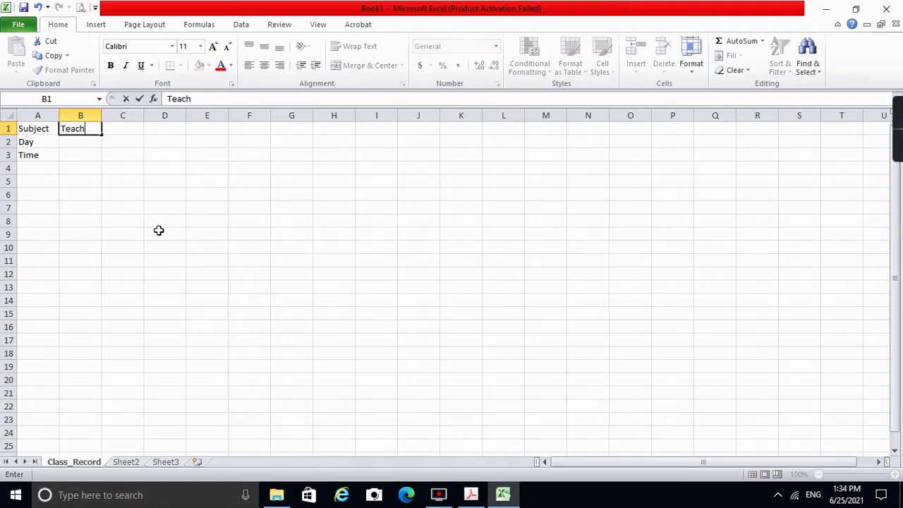
pyautogui.press('BackSpace')
pyautogui.write('ng Common Comp')
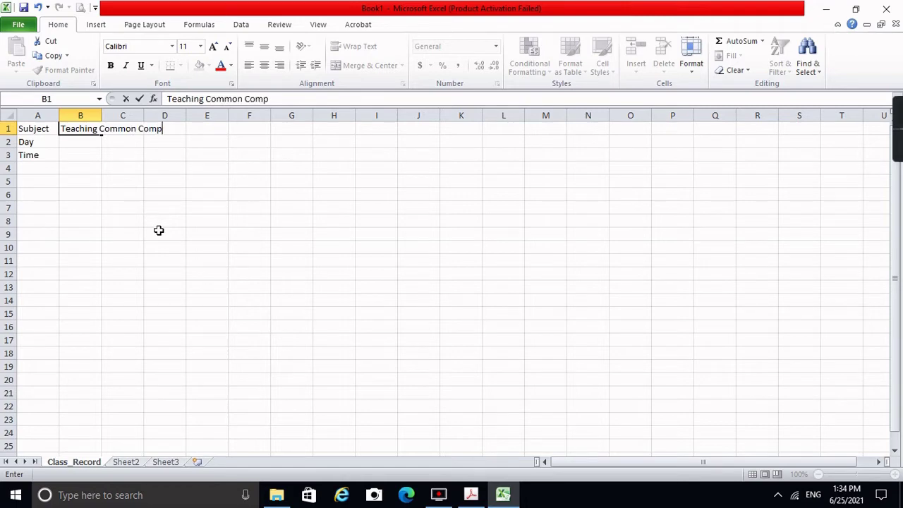
pyautogui.write('etencies in ICT')
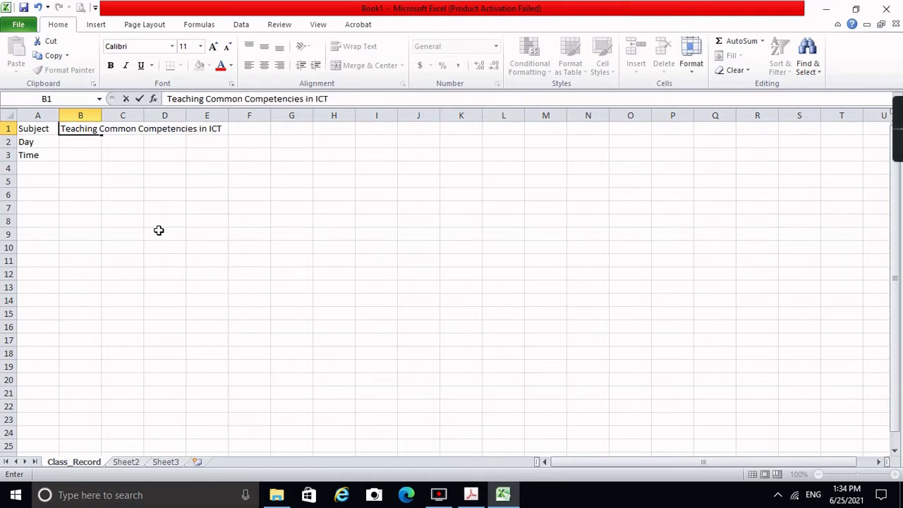
pyautogui.press('Return')
# Step: Enter MONDAY in B2 and 7AM-12NN in B3
pyautogui.write('MONDAY')
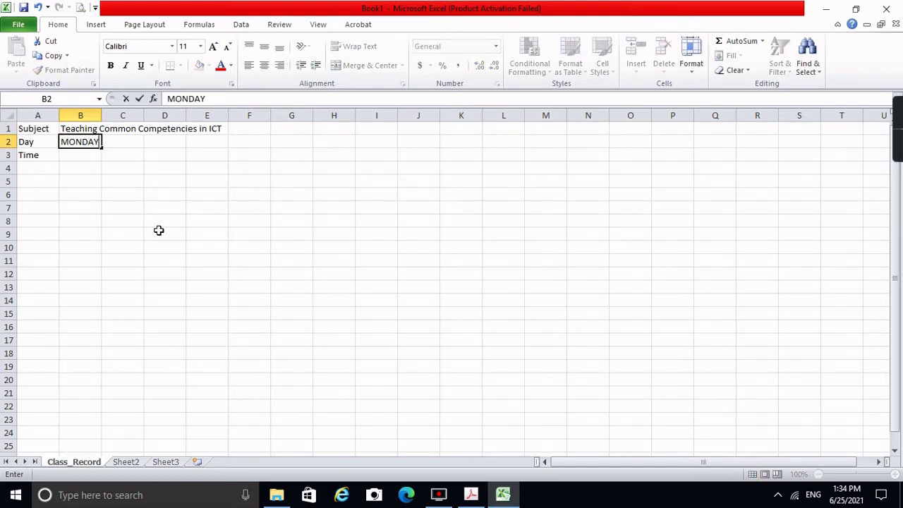
pyautogui.press('Return')
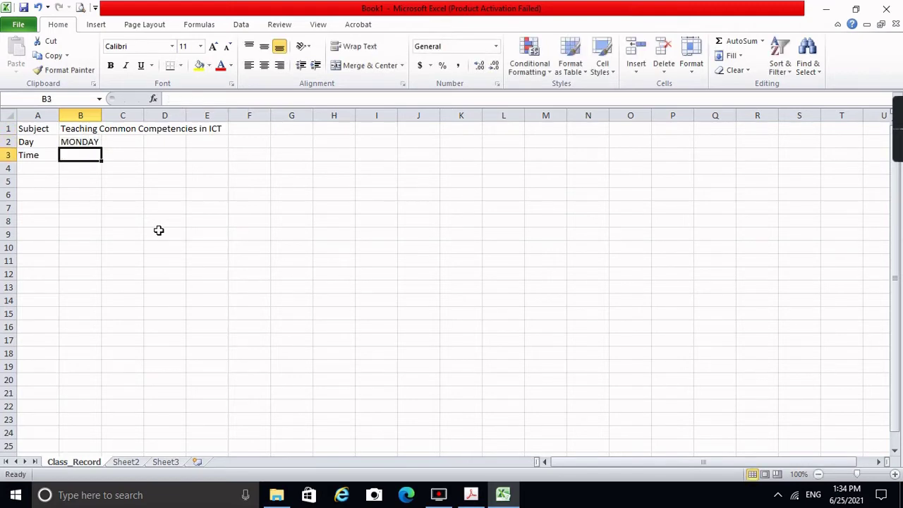
pyautogui.write('7AN')
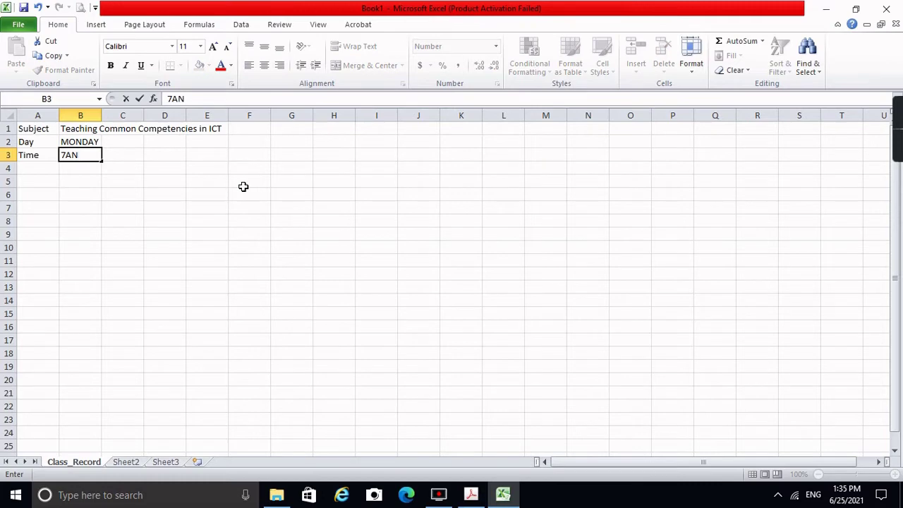
pyautogui.press('BackSpace')
pyautogui.write('M-12NN')
pyautogui.press('Return')
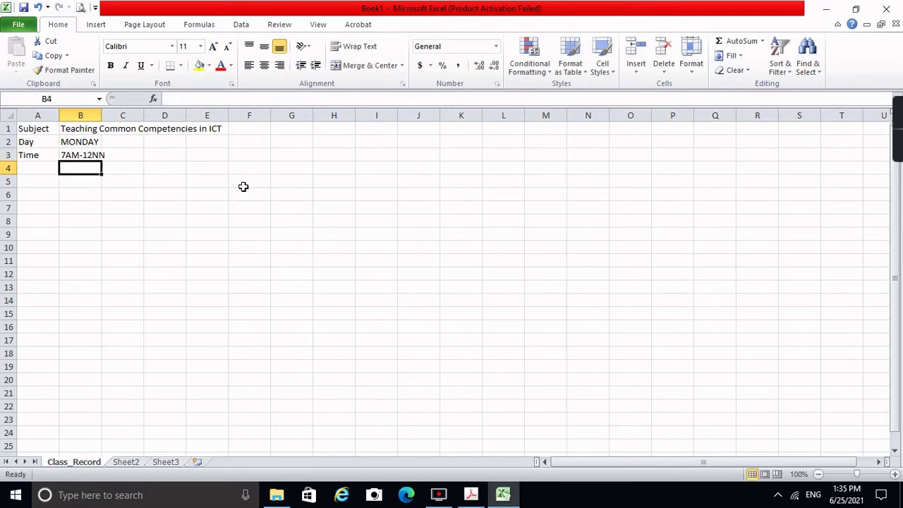
pyautogui.press('Return')
pyautogui.press('Left')
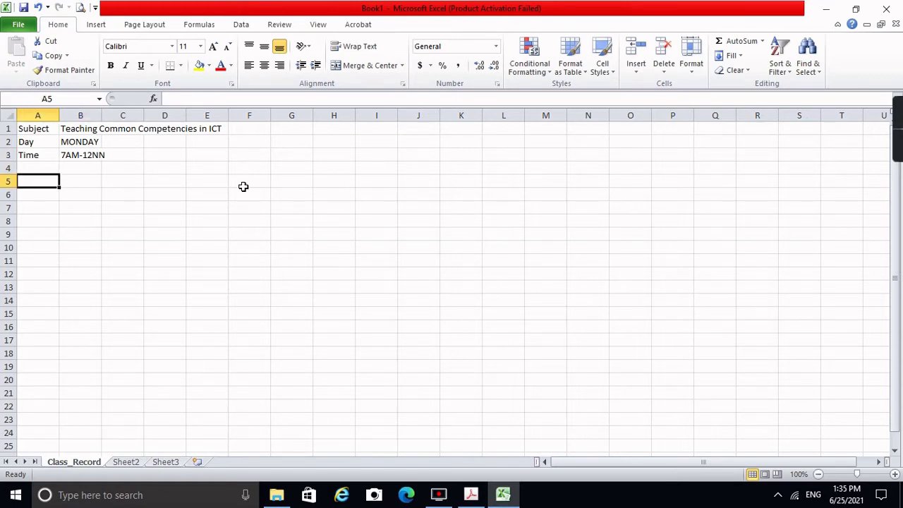
# Step: Type Teacher's Name: in A5 and widen column A so it fits
pyautogui.write("Teacher's Name")
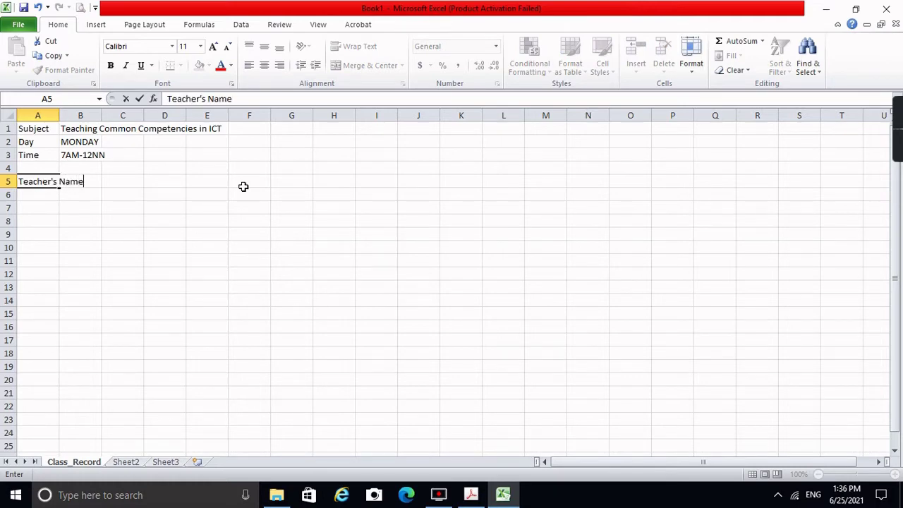
pyautogui.write(':')
pyautogui.press('Return')
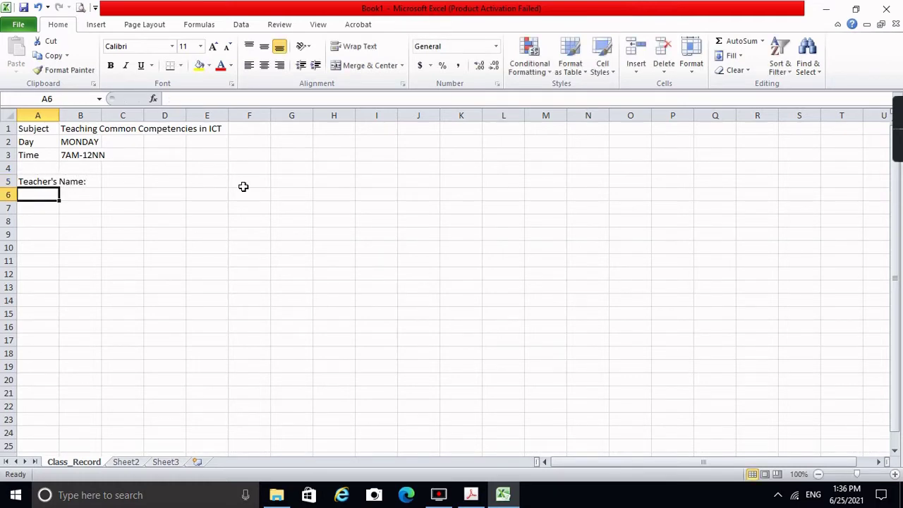
pyautogui.click(47, 181)
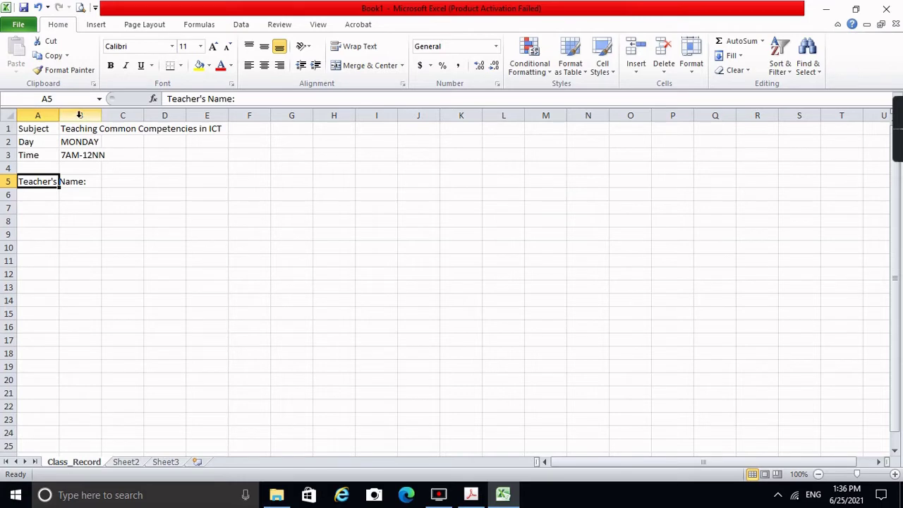
pyautogui.click(75, 187)
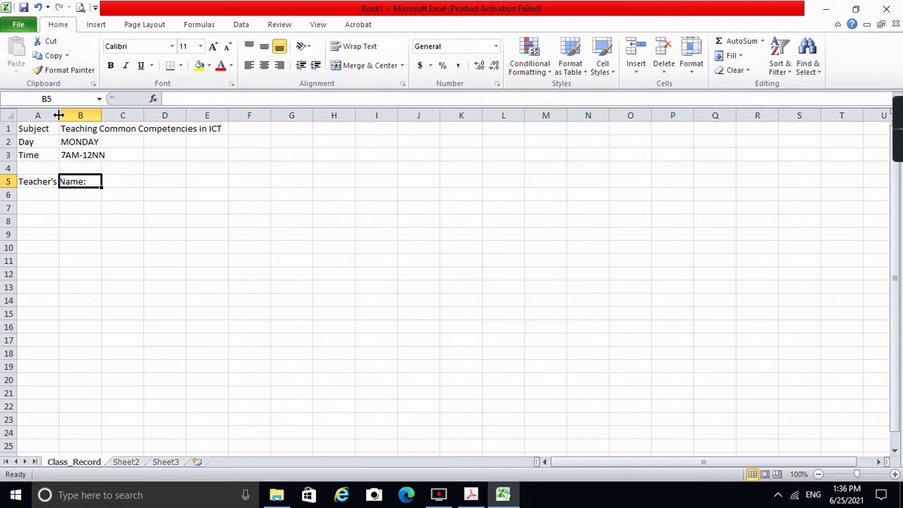
pyautogui.moveTo(59, 115); pyautogui.dragTo(58, 115)
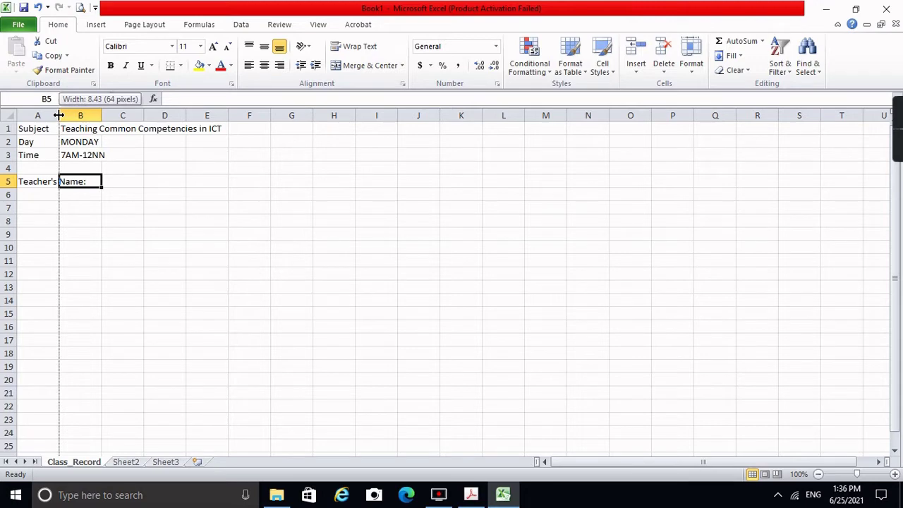
pyautogui.moveTo(59, 115); pyautogui.dragTo(90, 118)
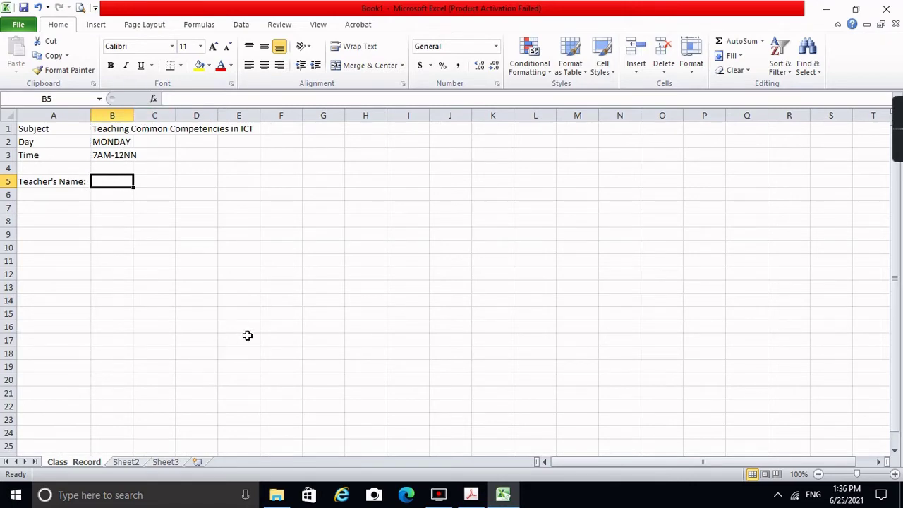
# Step: Enter the teacher's name in B5 and the Student ID # heading in A7
pyautogui.write('Mrs.')
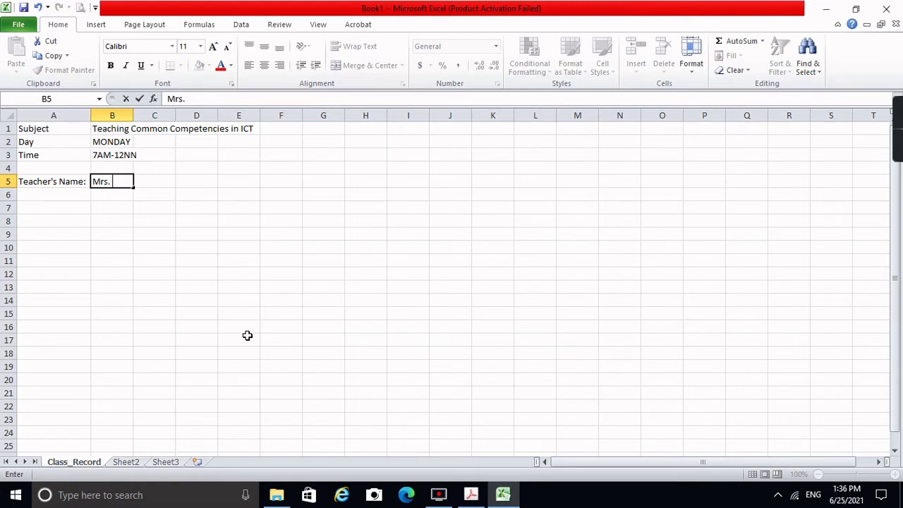
pyautogui.write('  Bartolome')
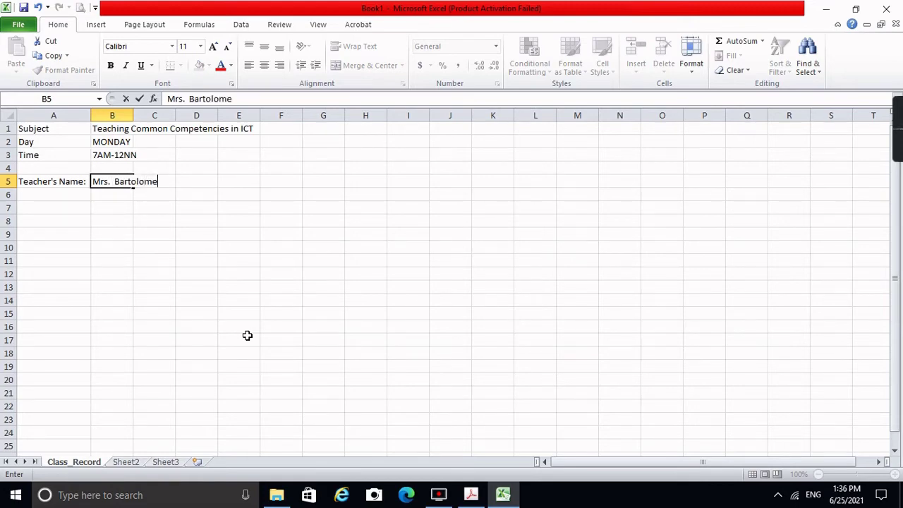
pyautogui.press('Return')
pyautogui.press('Down')
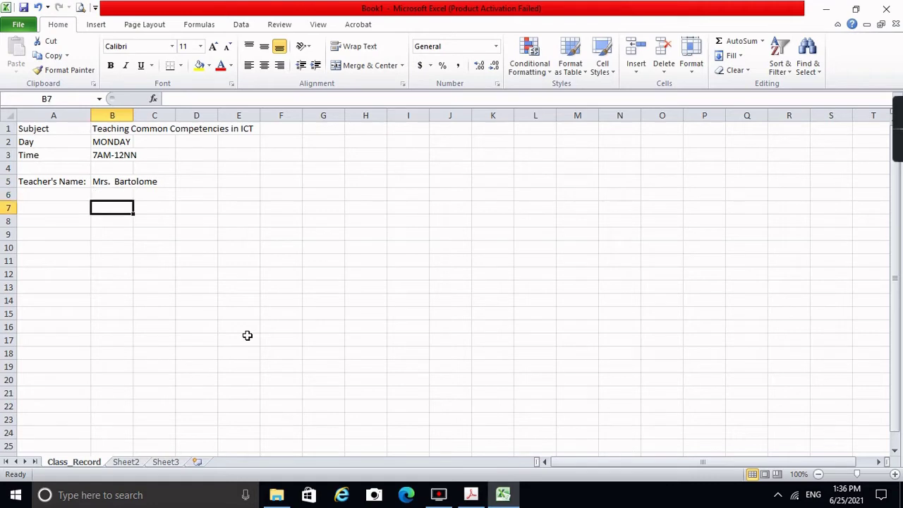
pyautogui.press('Left')
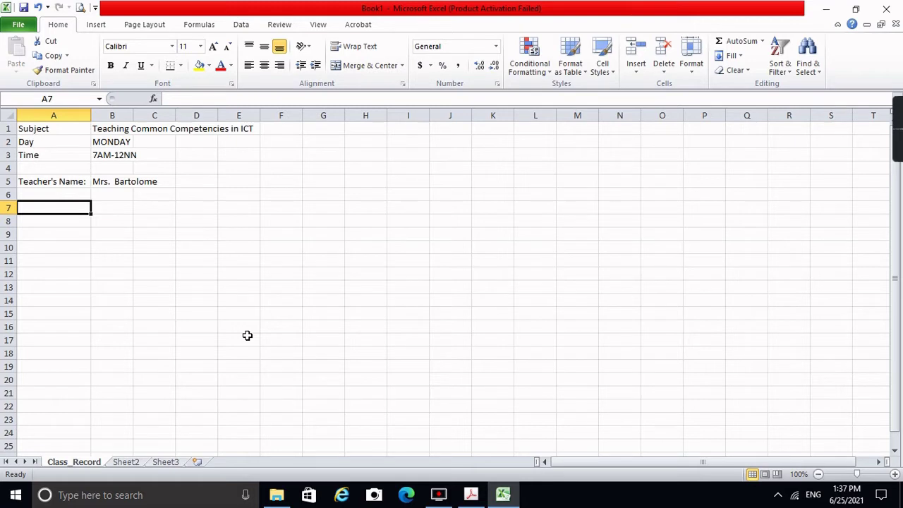
pyautogui.write('Studen')
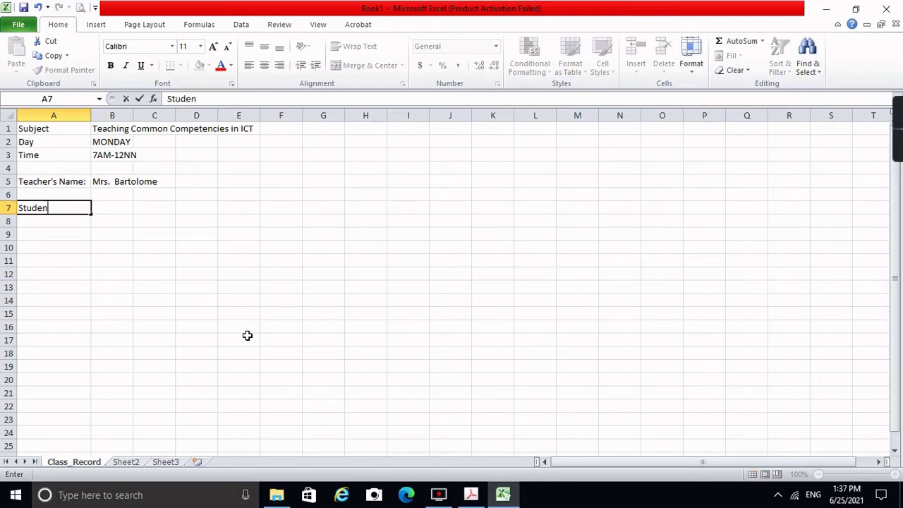
pyautogui.write('t ID #')
pyautogui.press('Return')
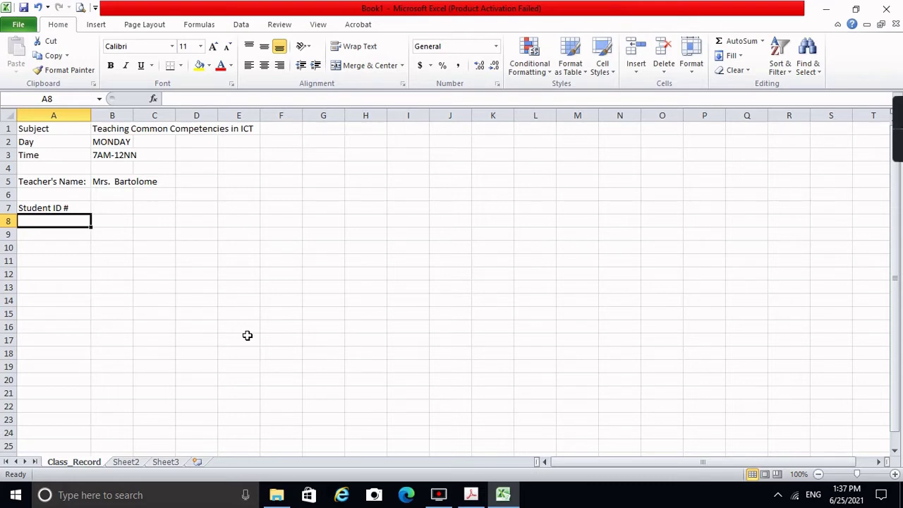
# Step: Enter IDs 0001 and 0002 as text in A8:A9, keeping leading zeros
pyautogui.write('0001')
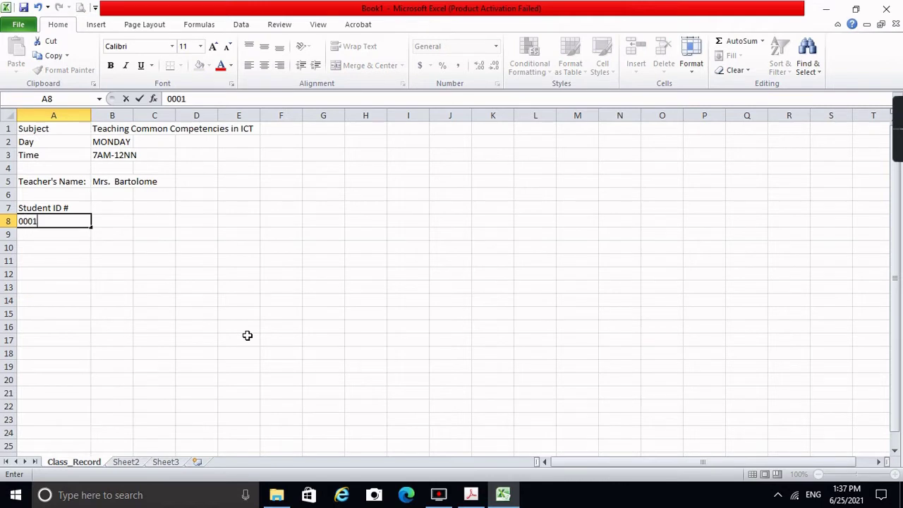
pyautogui.press('Return')
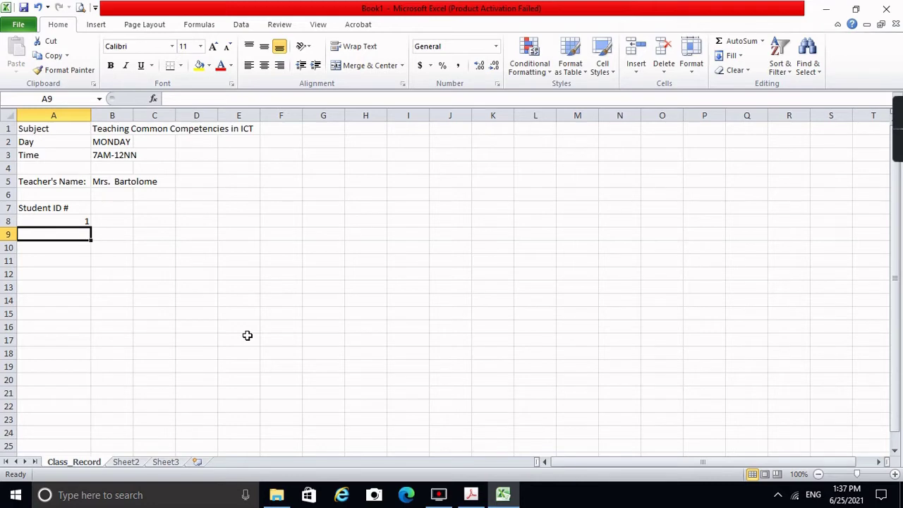
pyautogui.press('Up')
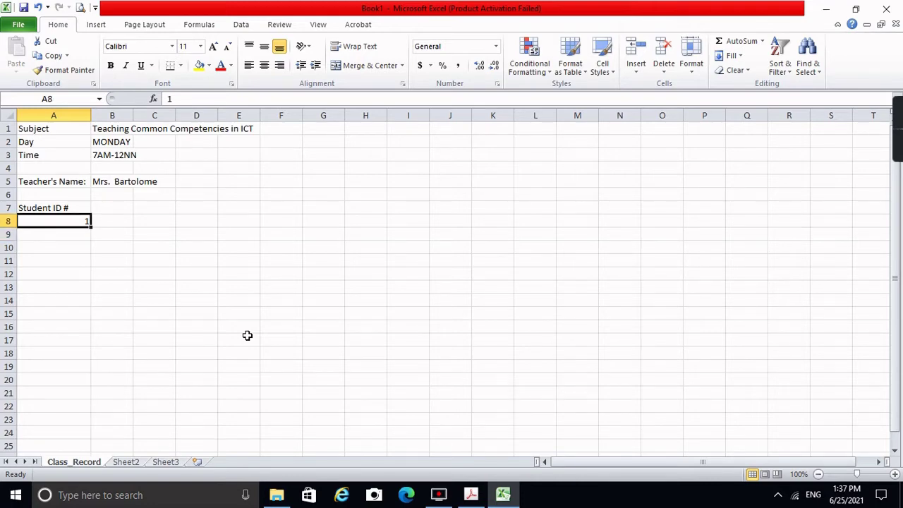
pyautogui.write("'000")
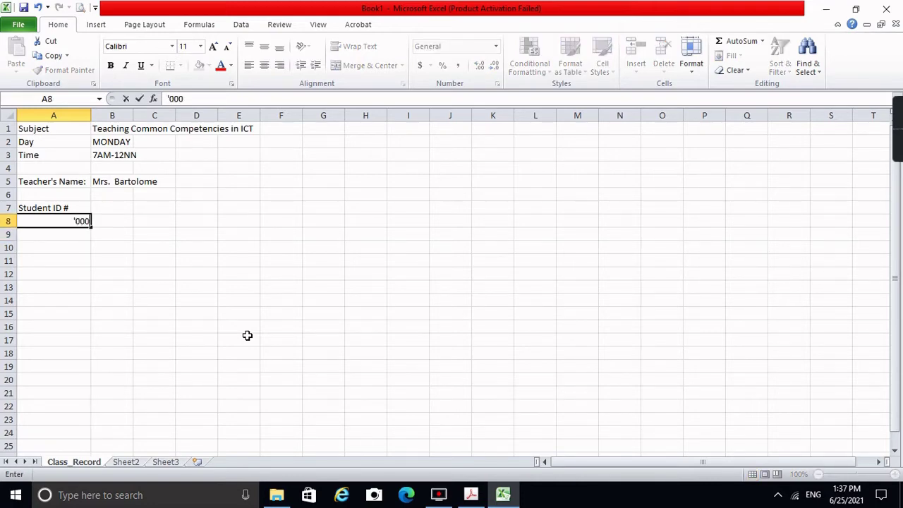
pyautogui.write('1')
pyautogui.press('Return')
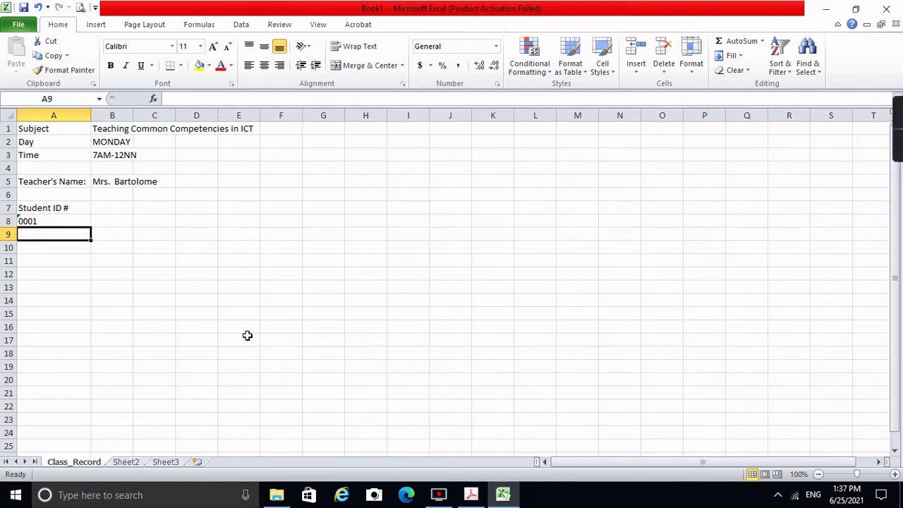
pyautogui.click(24, 218)
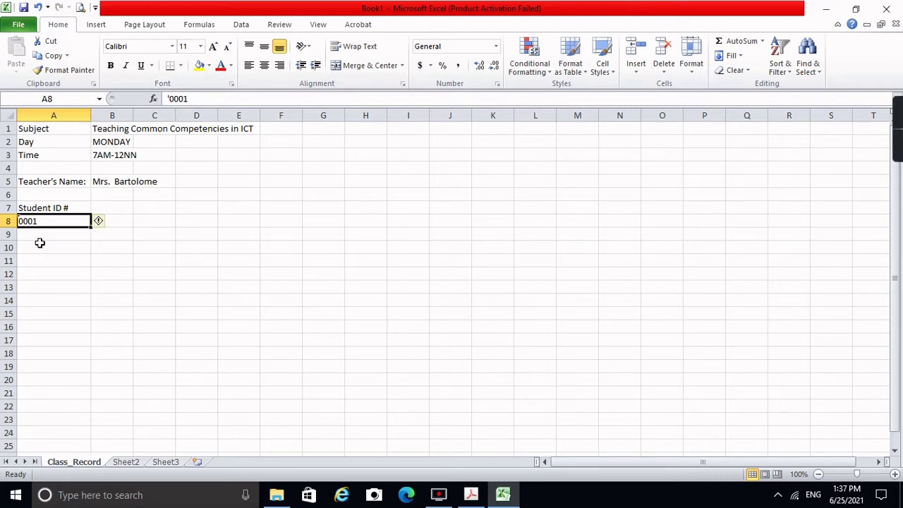
pyautogui.press('Return')
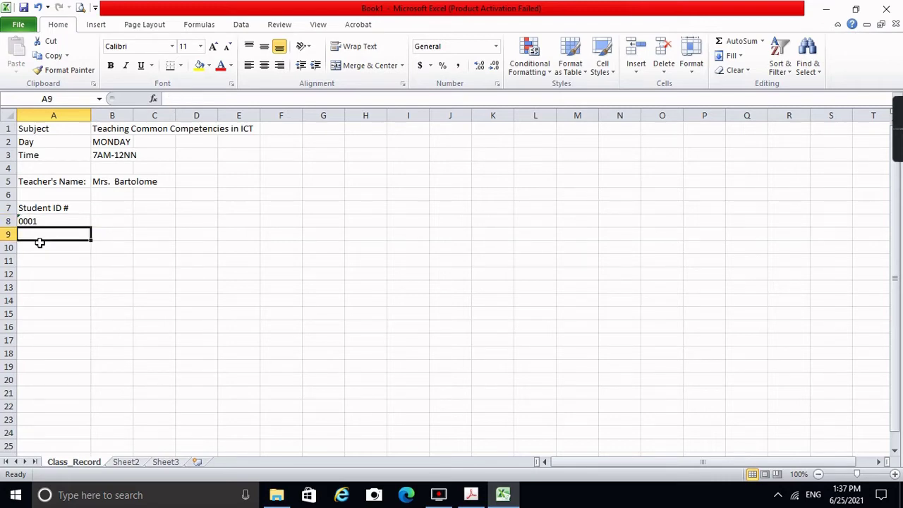
pyautogui.write("'")
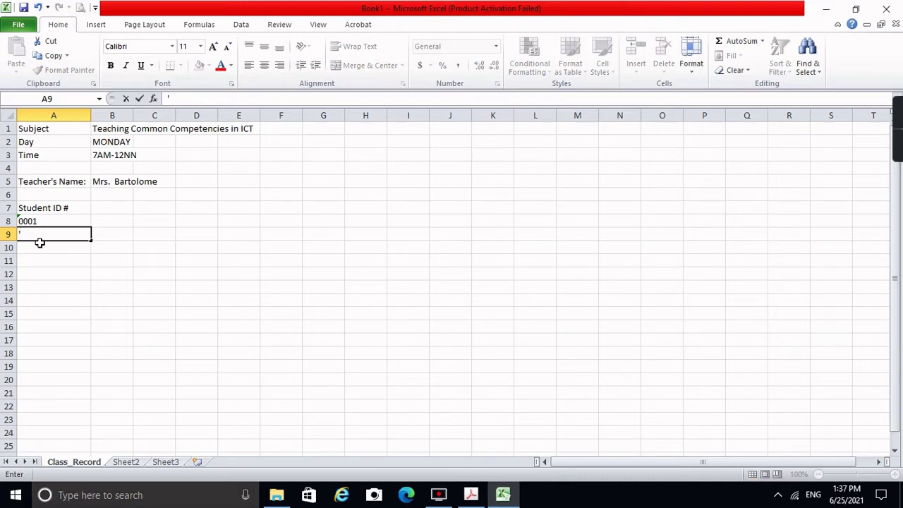
pyautogui.write('0002')
pyautogui.press('Return')
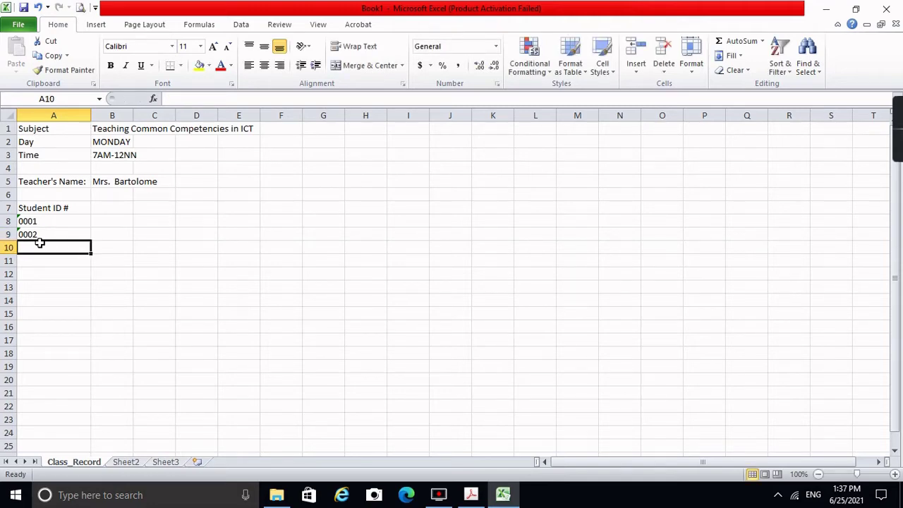
# Step: Fill the ID series down to 0005 in A12
pyautogui.press('Up')
pyautogui.press('Up')
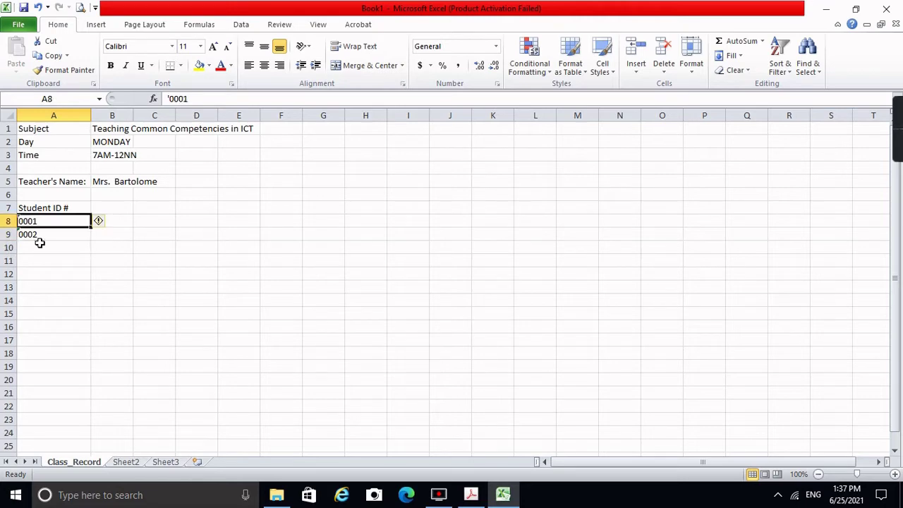
pyautogui.click(54, 275)
pyautogui.click(32, 220)
pyautogui.hotkey('shift', 'Down')
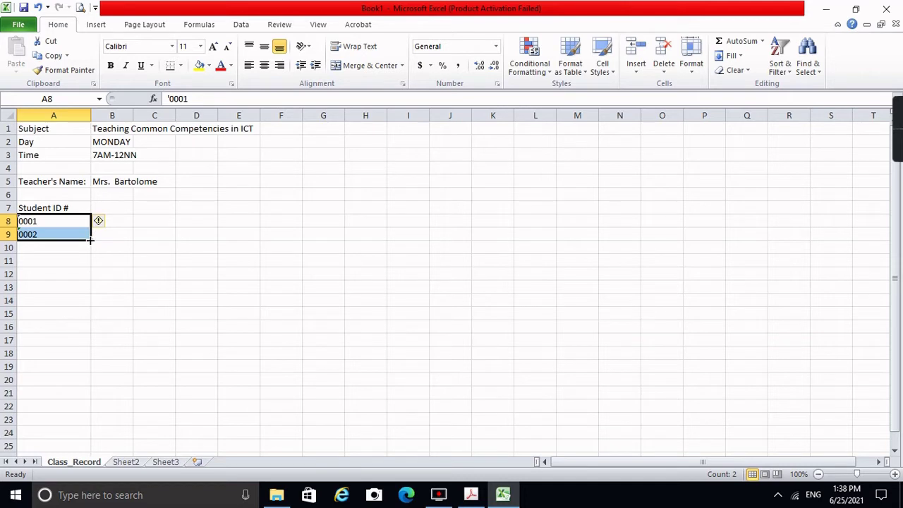
pyautogui.moveTo(90, 240); pyautogui.dragTo(90, 278)
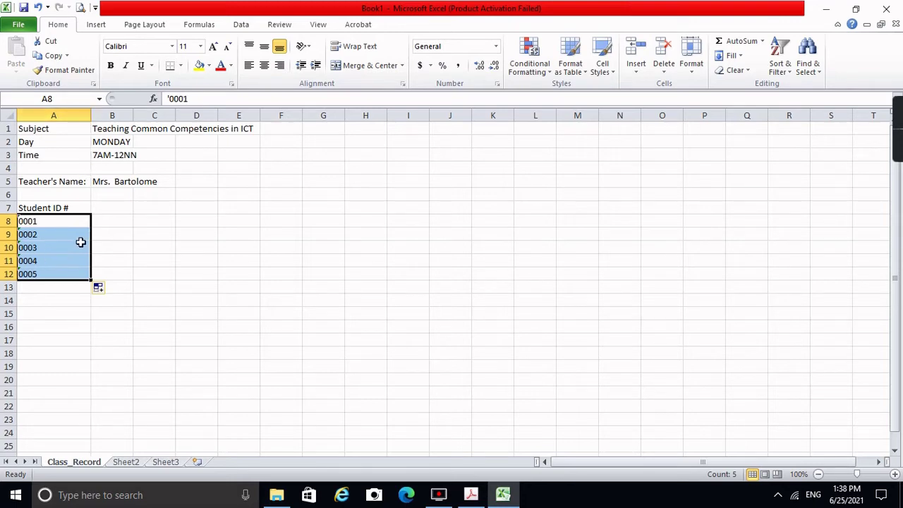
pyautogui.click(81, 242)
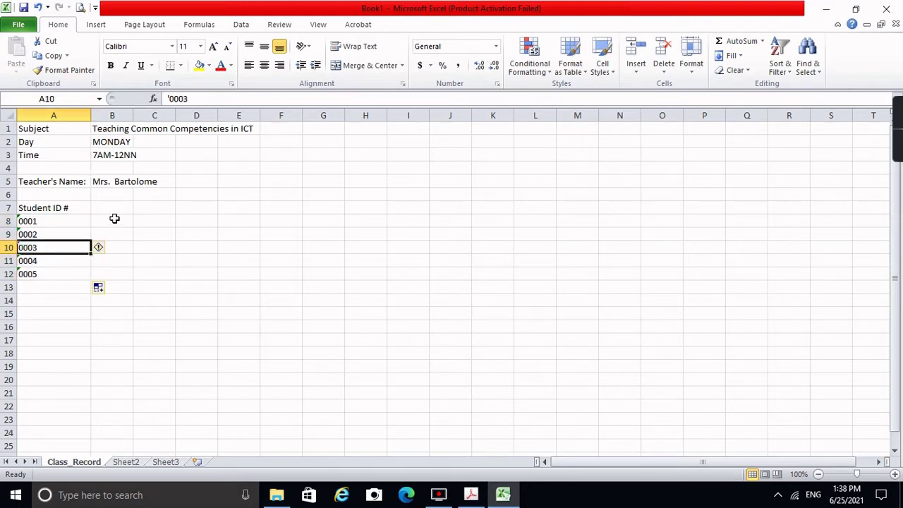
pyautogui.click(110, 207)
# Step: Add the Student's Name heading in B7
pyautogui.write('St')
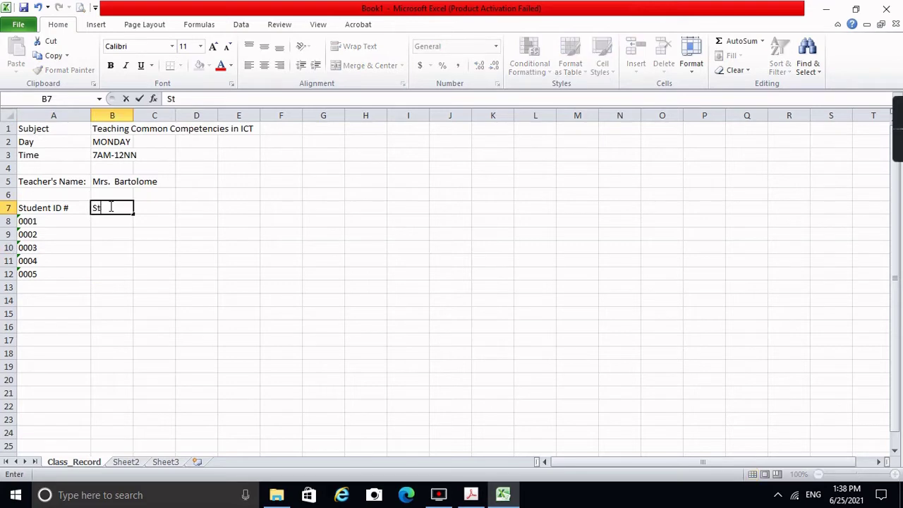
pyautogui.write("udent's Name")
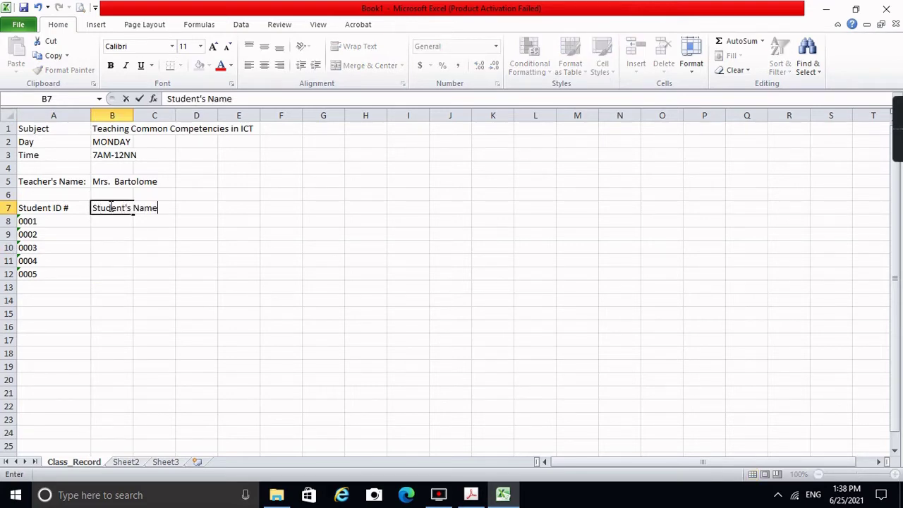
pyautogui.press('Return')
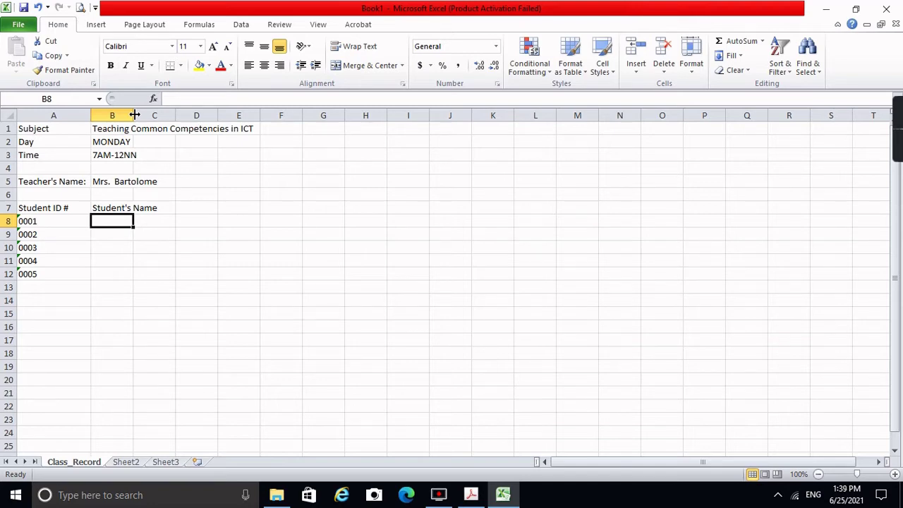
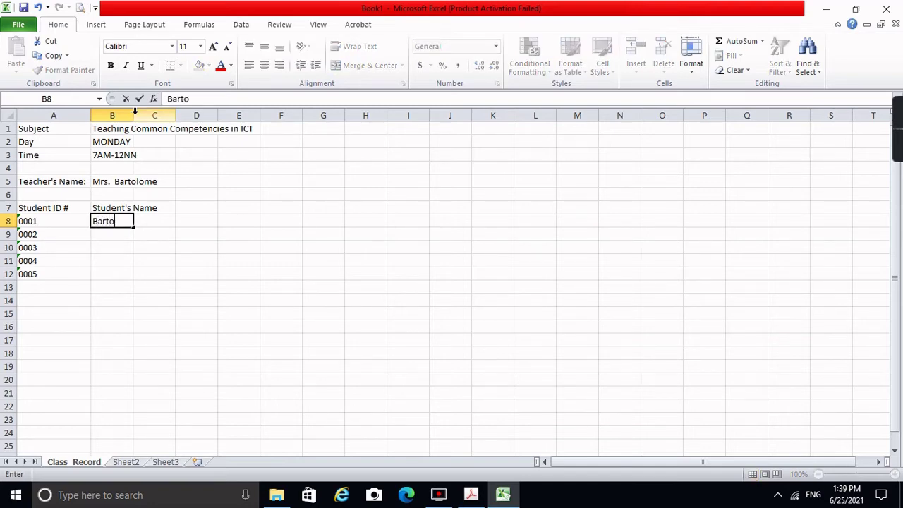
# Step: Enter the five students' names in B8:B12
pyautogui.press('Return')
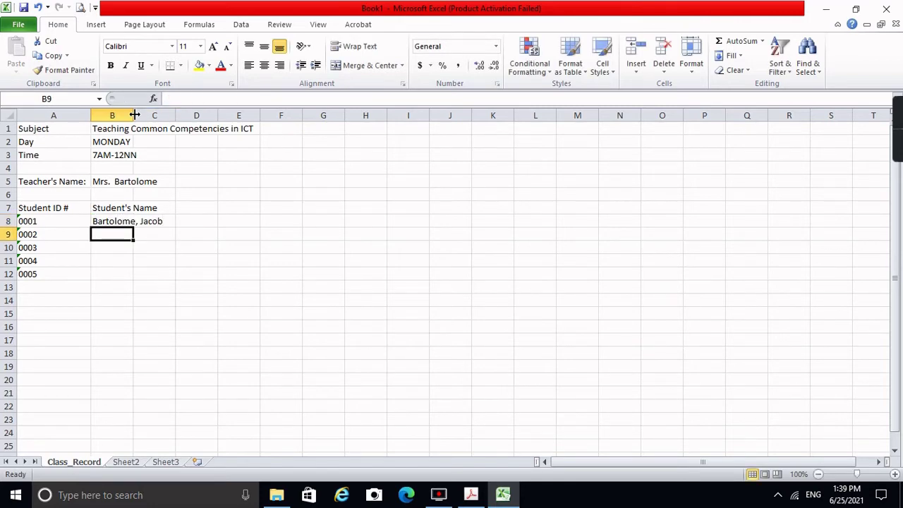
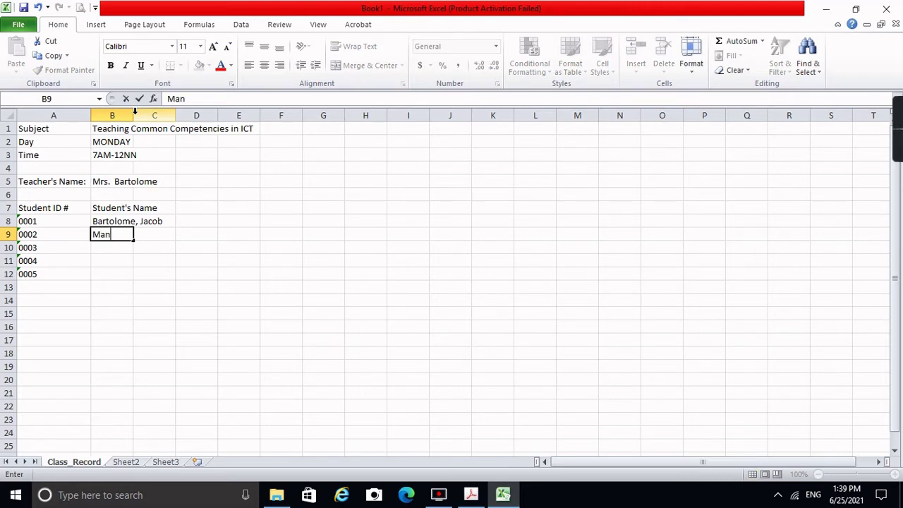
pyautogui.press('Return')
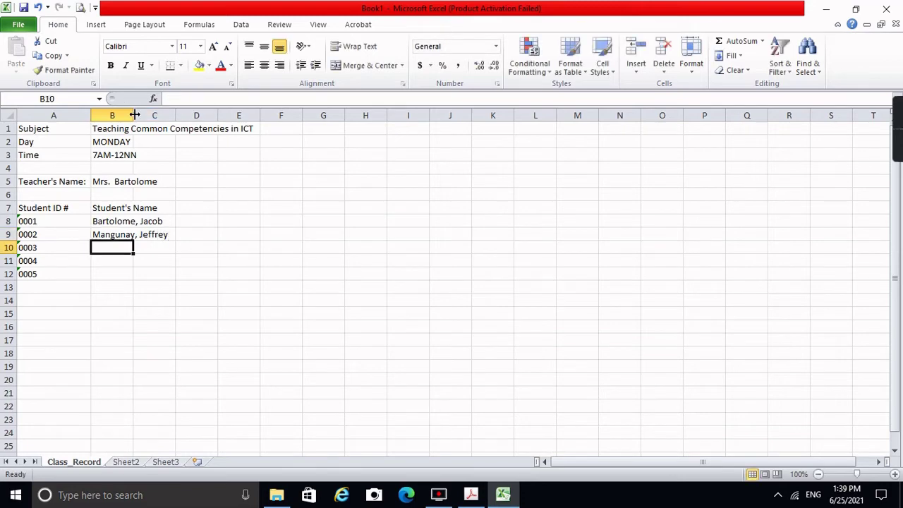
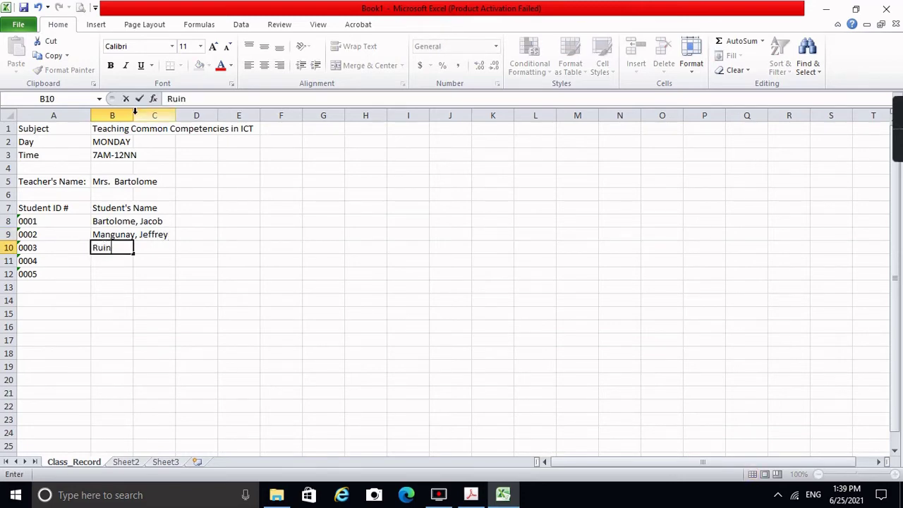
pyautogui.press('Return')
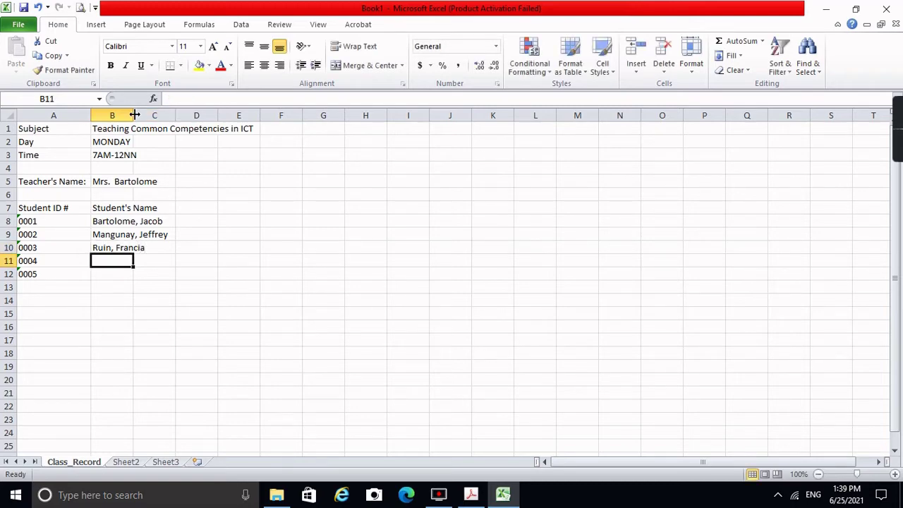
pyautogui.write('Dela C')
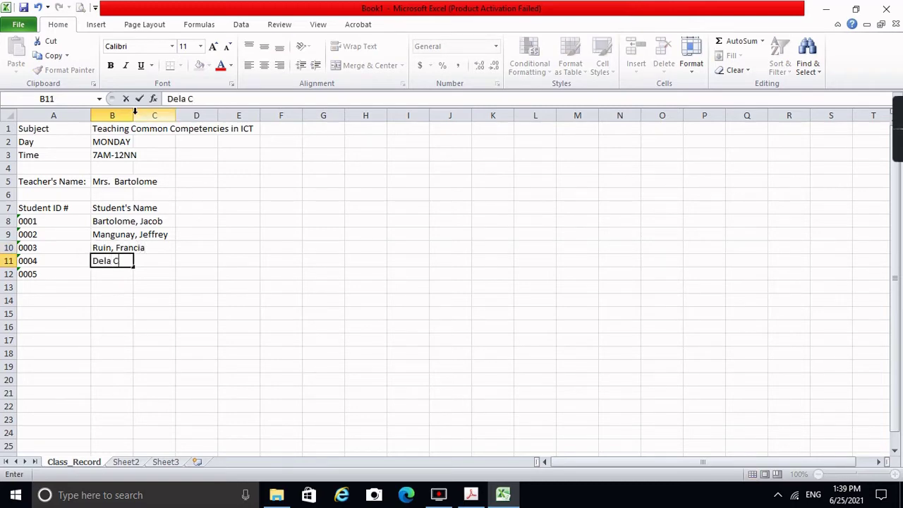
pyautogui.write('ruz, Juan')
pyautogui.press('Return')
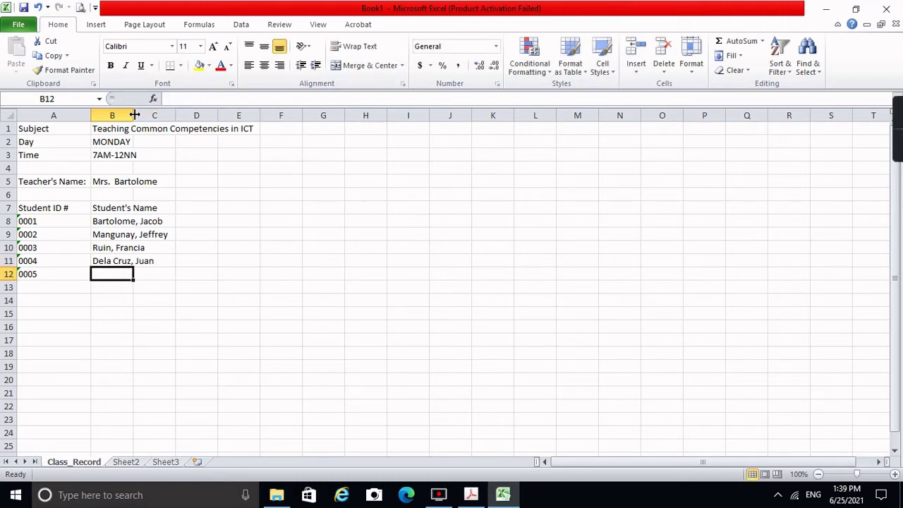
pyautogui.write('O')
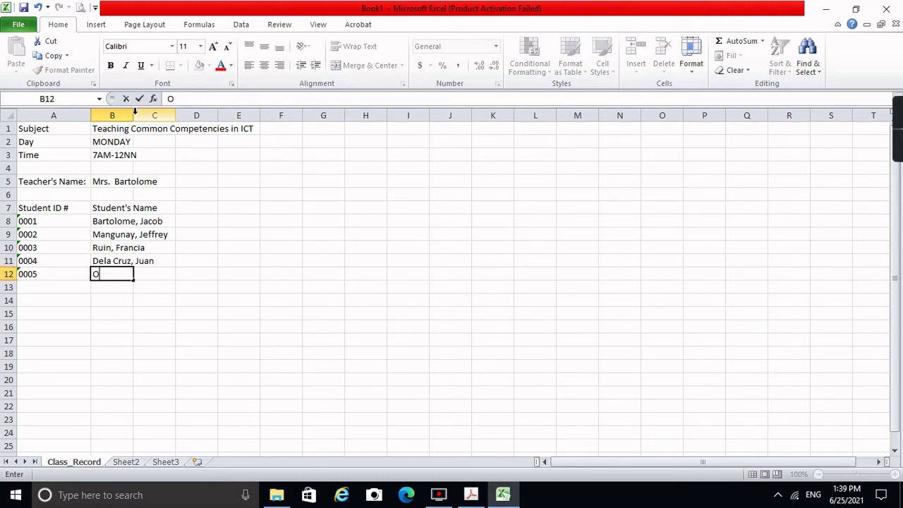
pyautogui.press('BackSpace')
pyautogui.write('Penduko, P')
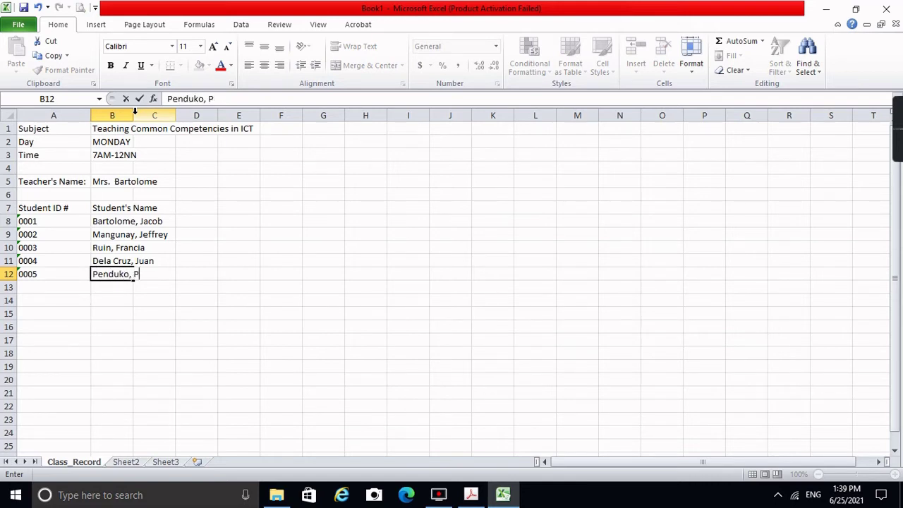
pyautogui.write('edro')
pyautogui.press('Return')
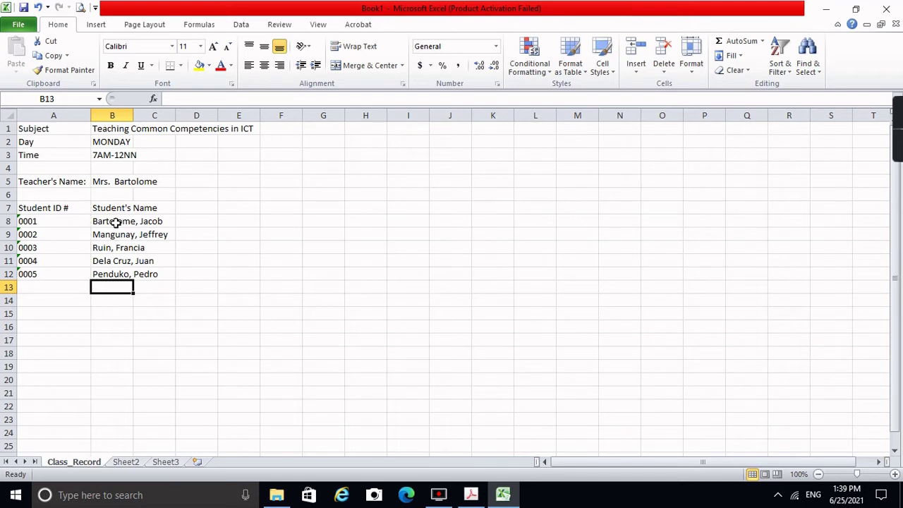
pyautogui.click(115, 223)
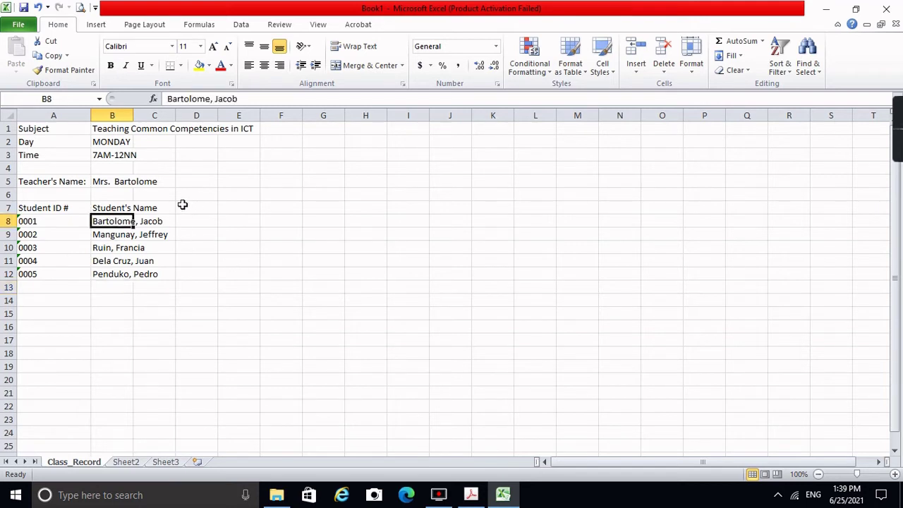
# Step: Sort names B8:B12 A to Z, continuing with the current selection only
pyautogui.hotkey('shift', 'Down')
pyautogui.hotkey('shift', 'Down')
pyautogui.hotkey('shift', 'Down')
pyautogui.hotkey('shift', 'Down')
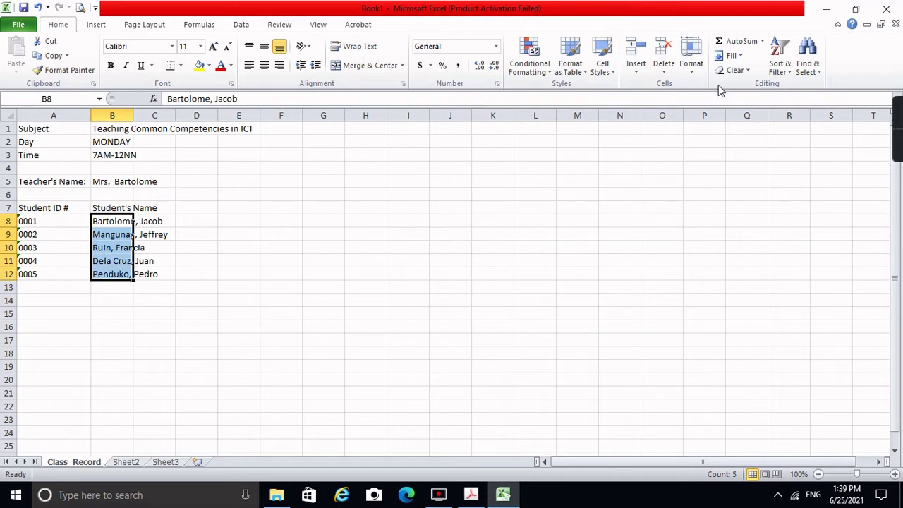
pyautogui.click(780, 68)
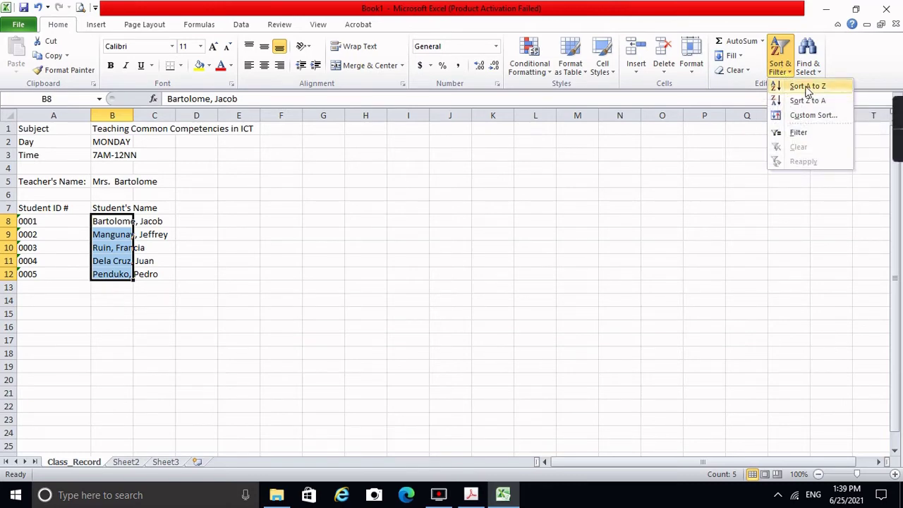
pyautogui.click(807, 88)
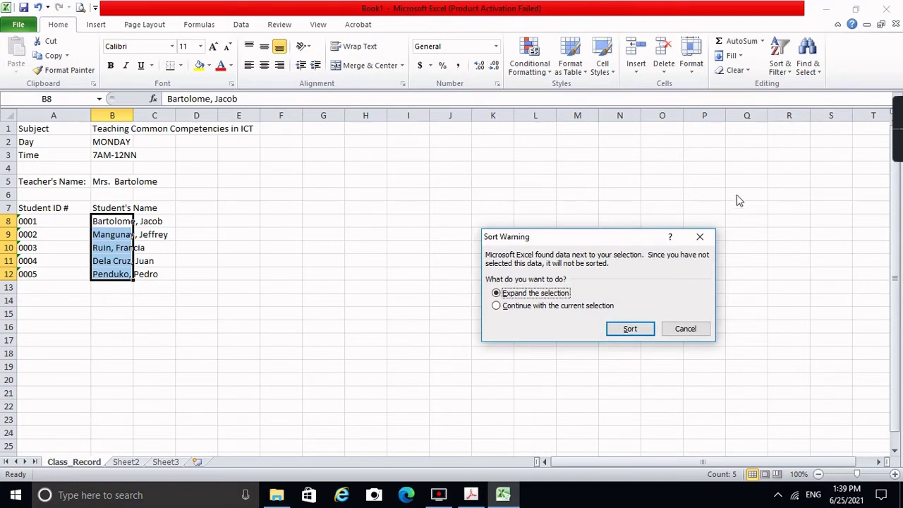
pyautogui.click(513, 310)
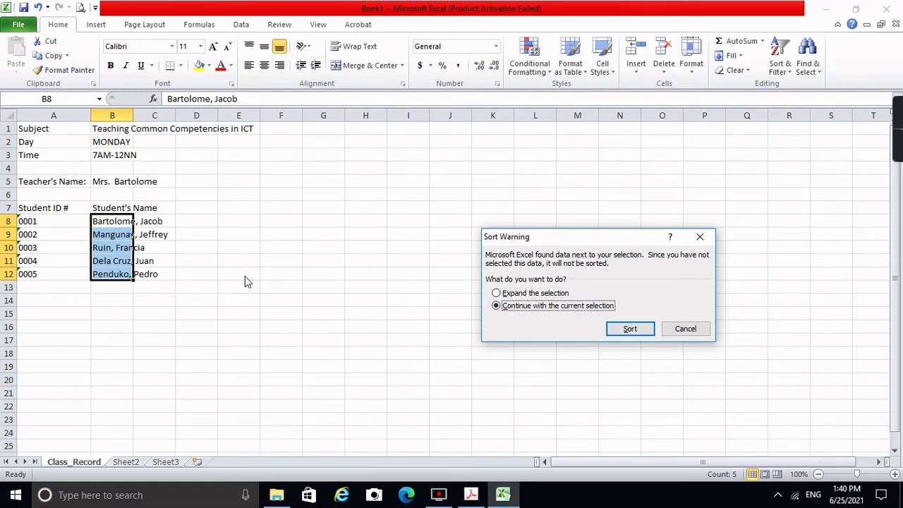
pyautogui.click(638, 333)
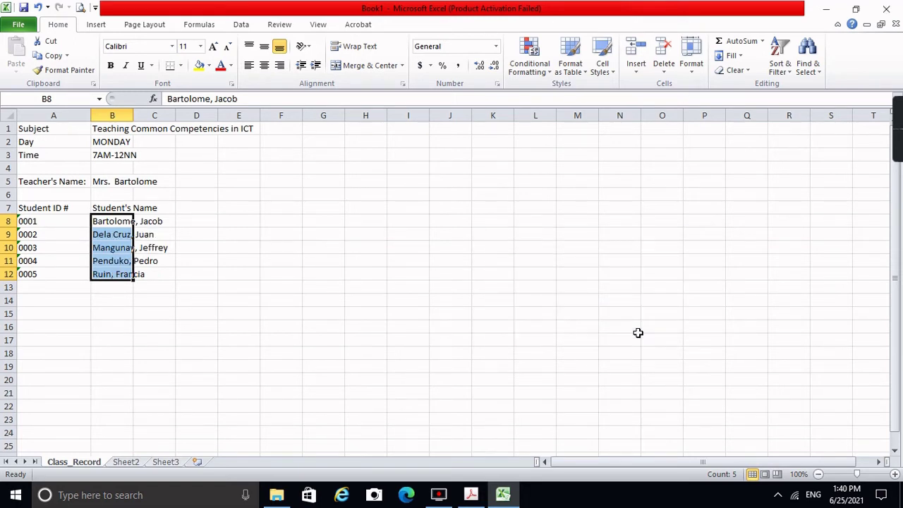
pyautogui.click(113, 221)
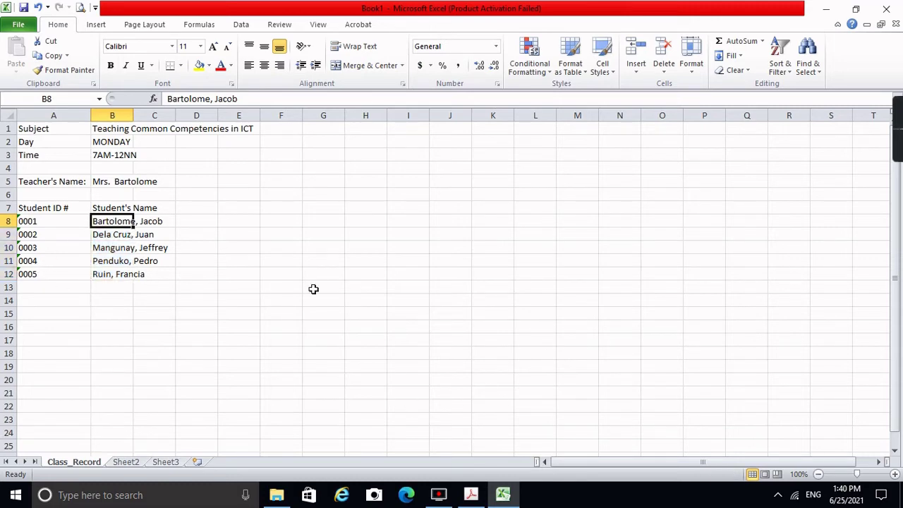
pyautogui.press('Down')
pyautogui.press('Down')
pyautogui.press('Down')
pyautogui.press('Down')
pyautogui.press('Down')
pyautogui.press('Up')
pyautogui.press('Up')
pyautogui.press('Up')
pyautogui.press('Up')
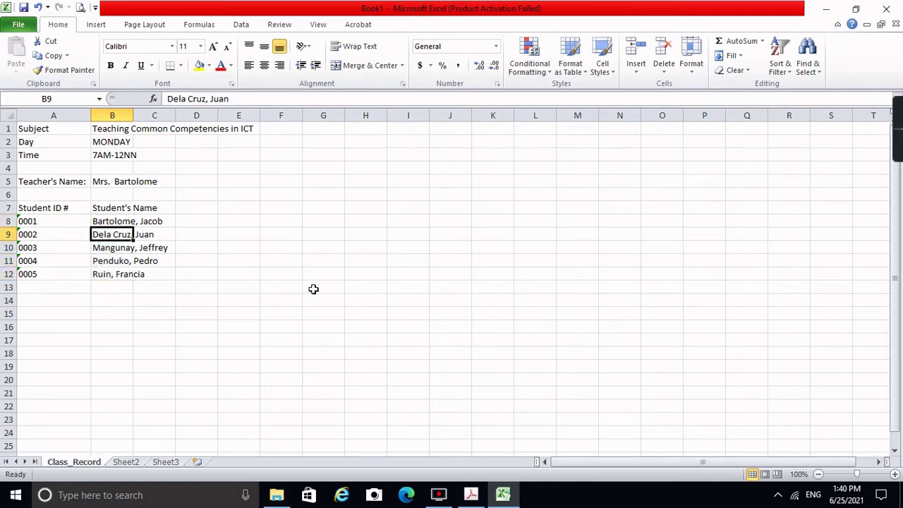
pyautogui.press('Down')
pyautogui.press('Down')
pyautogui.press('Down')
pyautogui.press('Up')
pyautogui.press('Up')
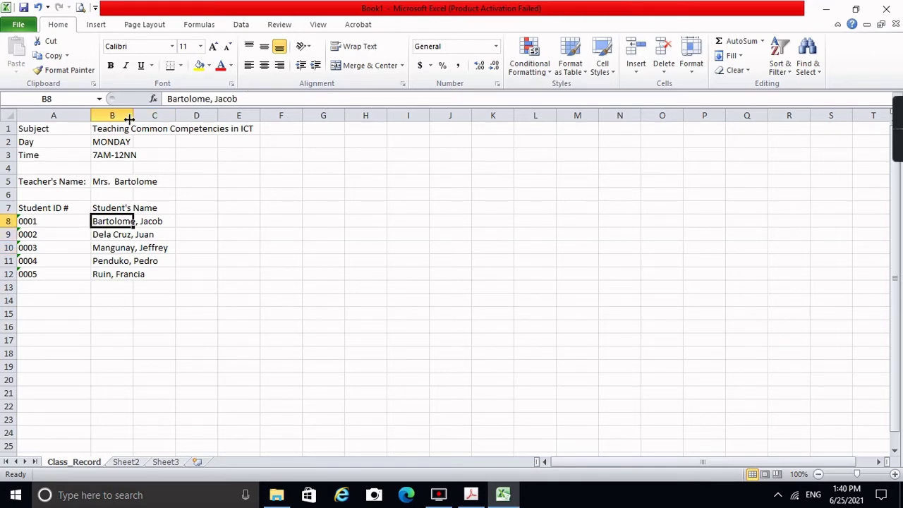
# Step: Widen column B for the names and fill headings Q1 to Q4 across C7:F7
pyautogui.moveTo(129, 115); pyautogui.dragTo(176, 125)
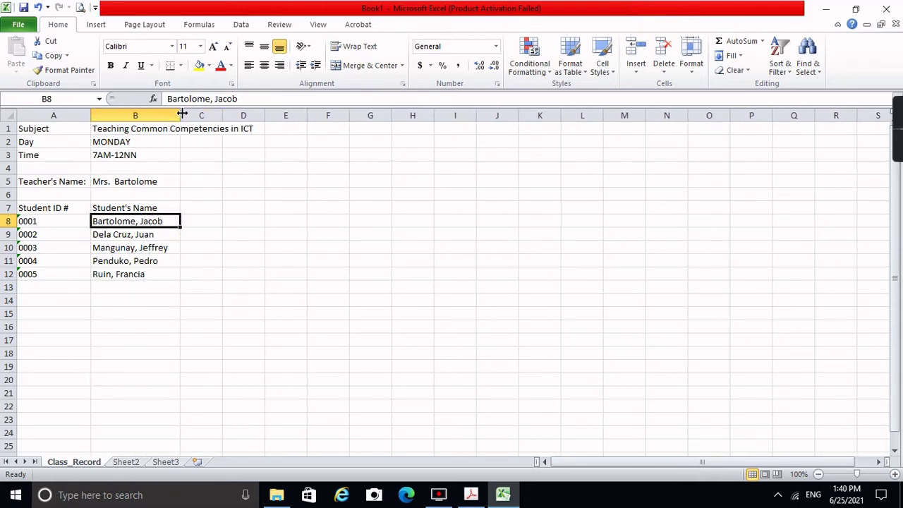
pyautogui.moveTo(180, 114); pyautogui.dragTo(183, 115)
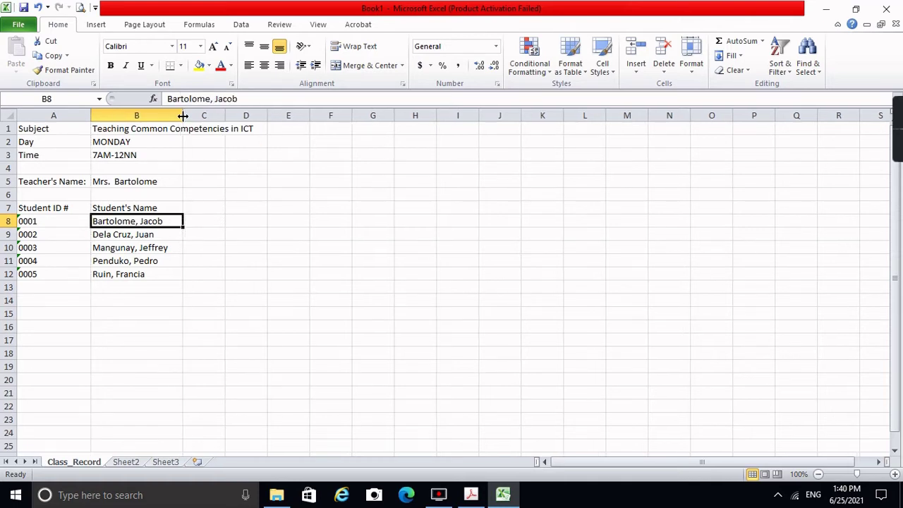
pyautogui.click(202, 205)
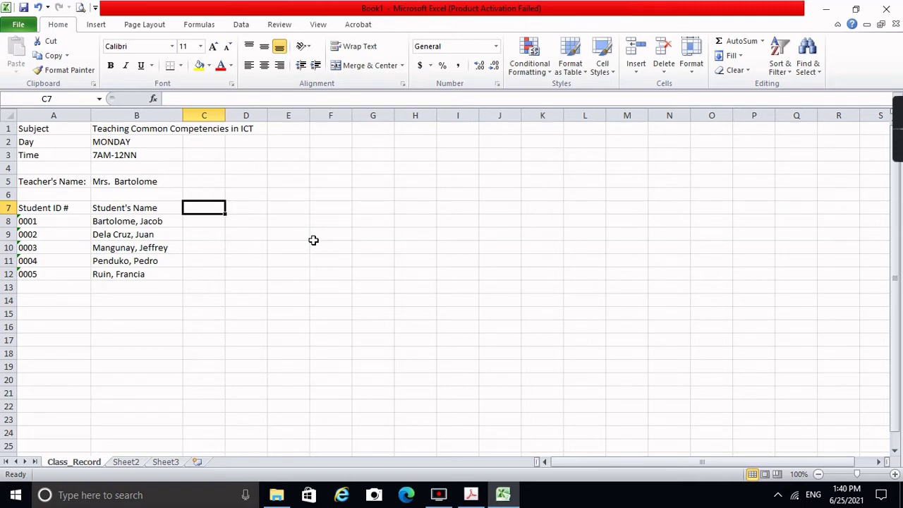
pyautogui.write('Q1')
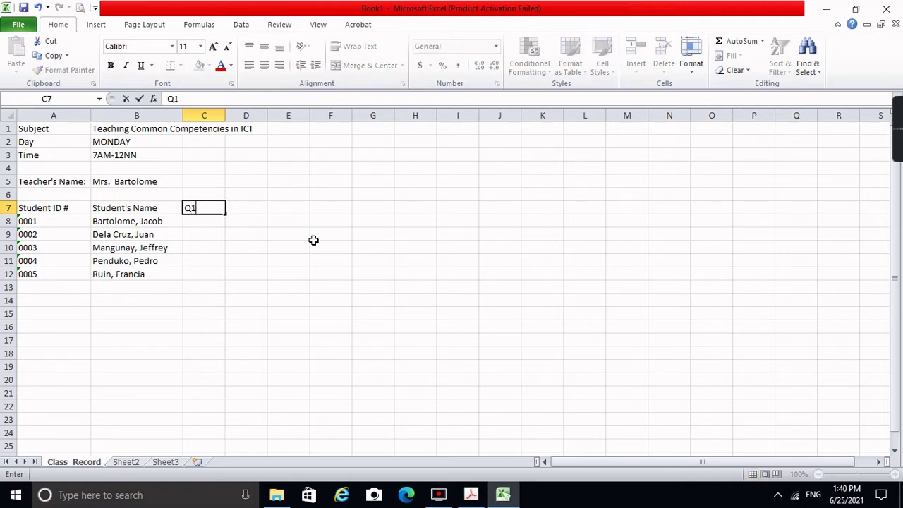
pyautogui.press('Tab')
pyautogui.press('Left')
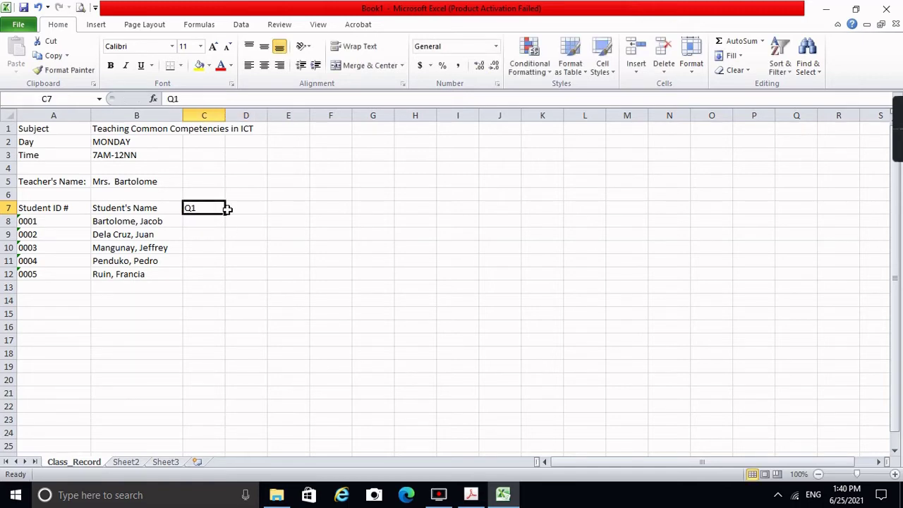
pyautogui.moveTo(229, 210); pyautogui.dragTo(290, 214)
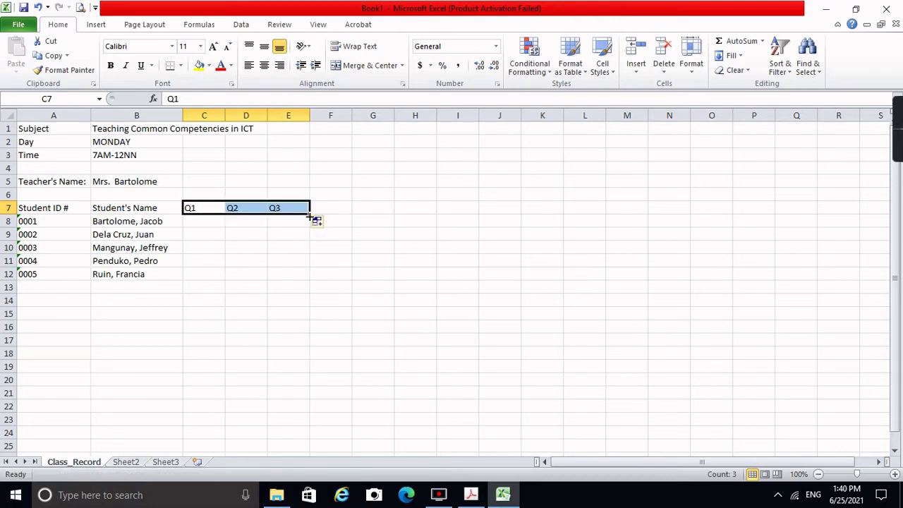
pyautogui.moveTo(311, 215); pyautogui.dragTo(339, 218)
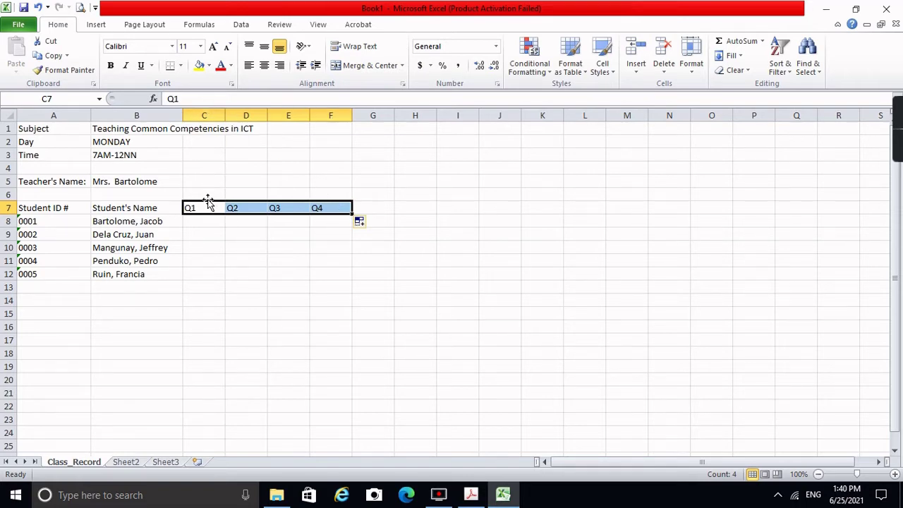
# Step: Enter Q1 scores 80, 75, 85, 90 and 95 in C8:C12
pyautogui.click(208, 226)
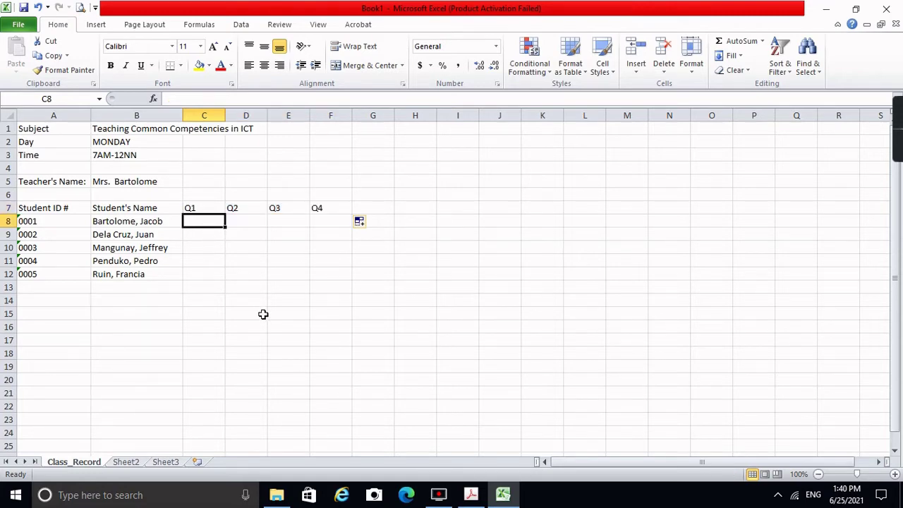
pyautogui.write('80')
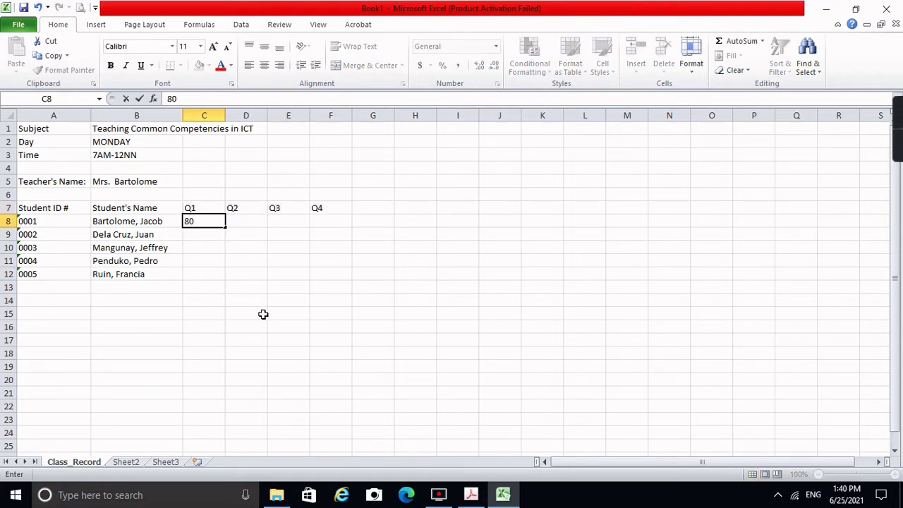
pyautogui.press('Return')
pyautogui.write('75')
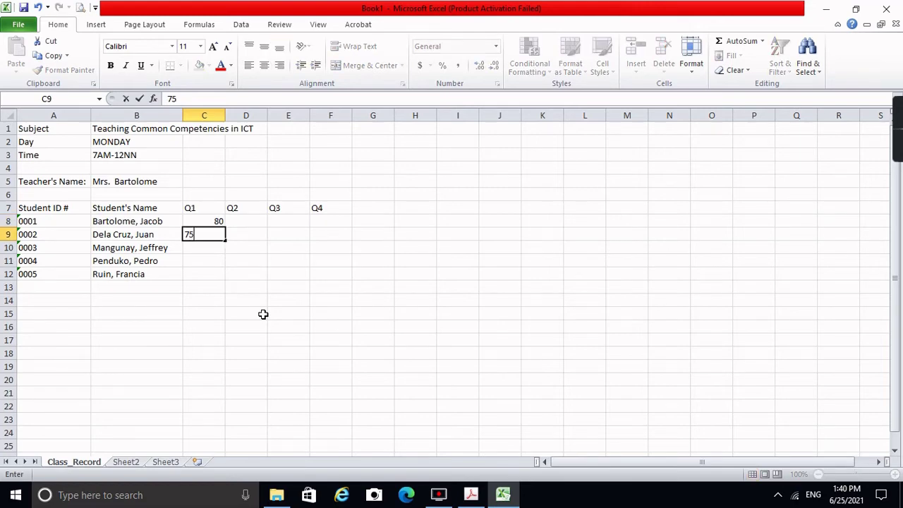
pyautogui.press('Return')
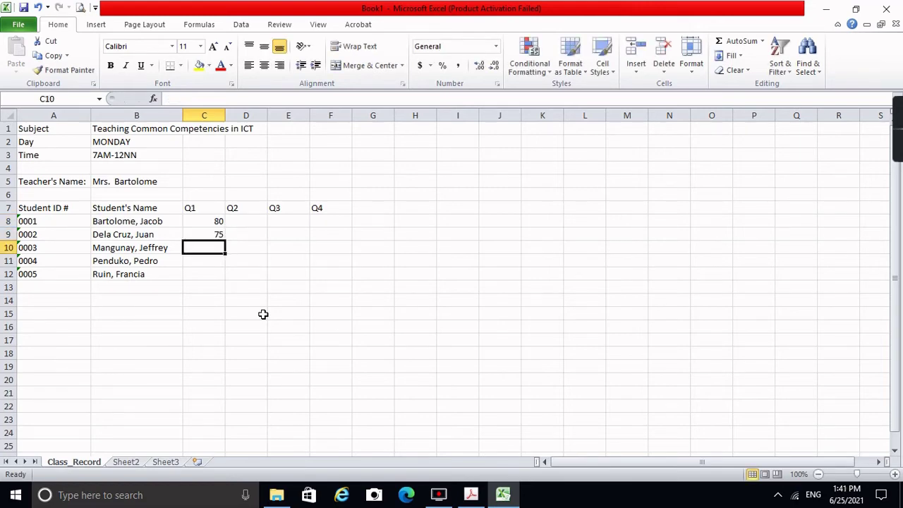
pyautogui.write('85')
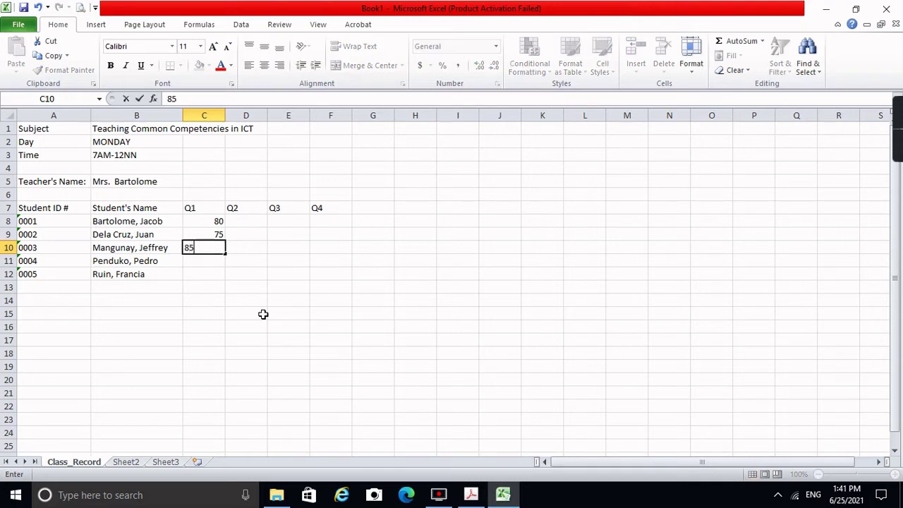
pyautogui.press('Return')
pyautogui.write('90')
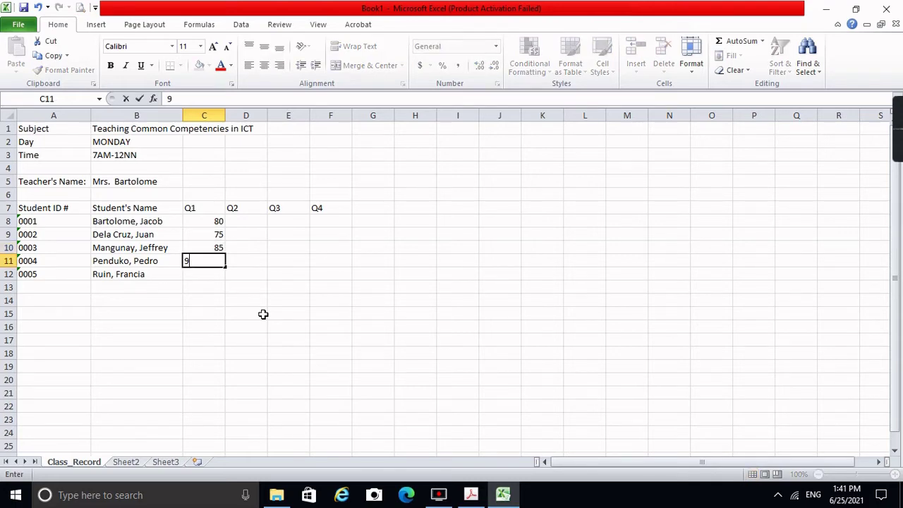
pyautogui.press('Return')
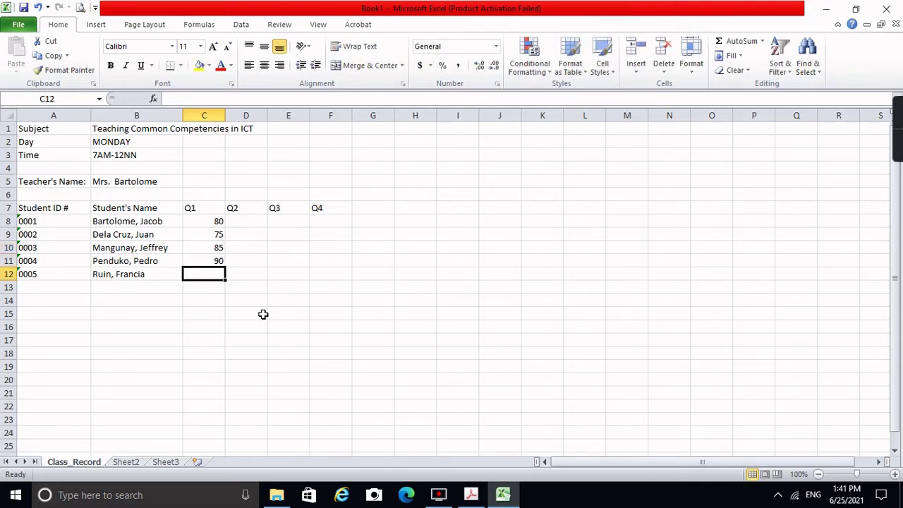
pyautogui.write('95')
pyautogui.press('Return')
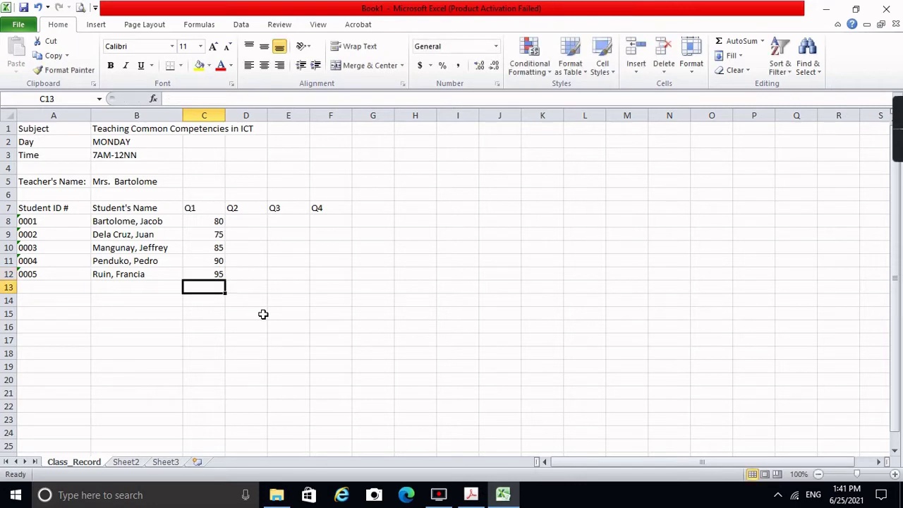
# Step: Centre the quarter headings and scores in C7:F12
pyautogui.click(207, 206)
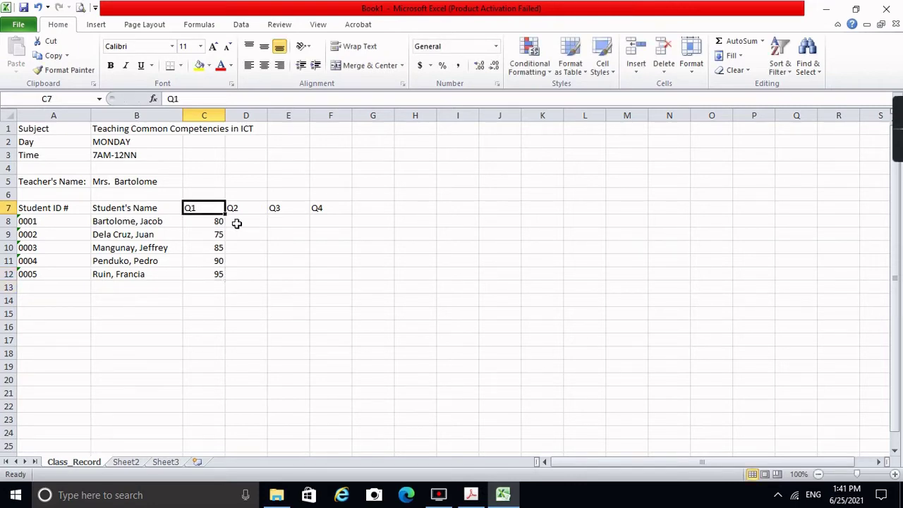
pyautogui.hotkey('shift', 'Right')
pyautogui.hotkey('shift', 'Right')
pyautogui.hotkey('shift', 'Right')
pyautogui.hotkey('shift', 'Down')
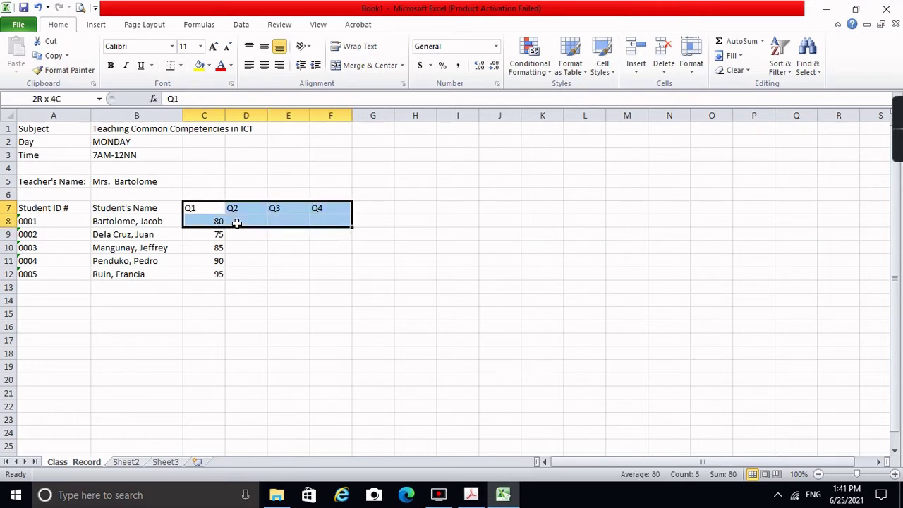
pyautogui.hotkey('shift', 'Down')
pyautogui.hotkey('shift', 'Down')
pyautogui.hotkey('shift', 'Down')
pyautogui.hotkey('shift', 'Down')
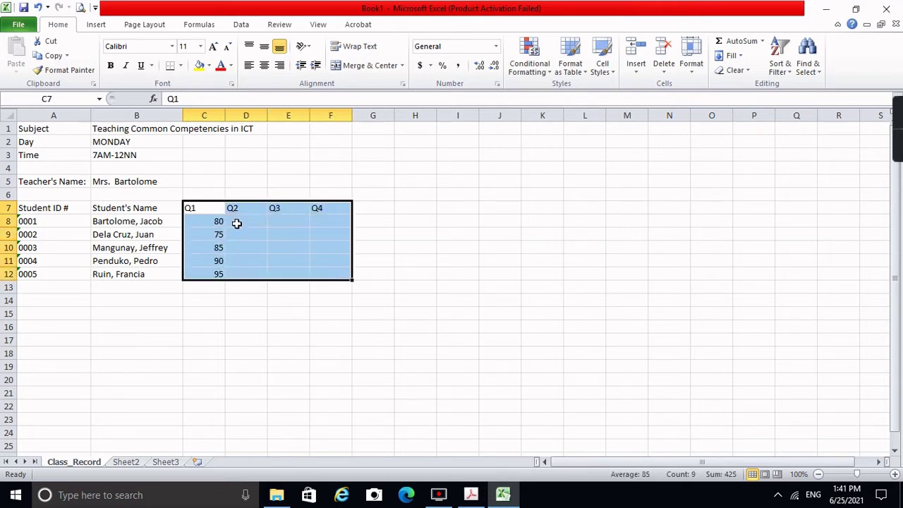
pyautogui.click(265, 65)
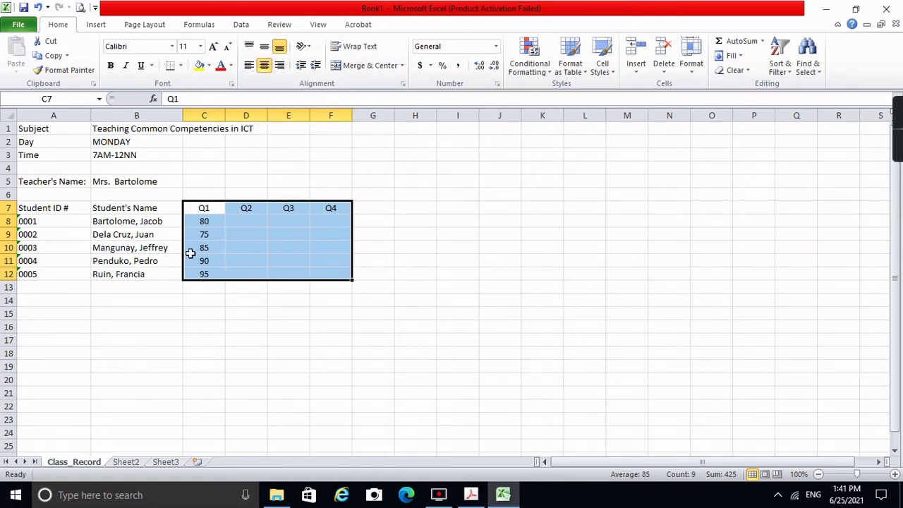
pyautogui.click(234, 270)
pyautogui.click(203, 224)
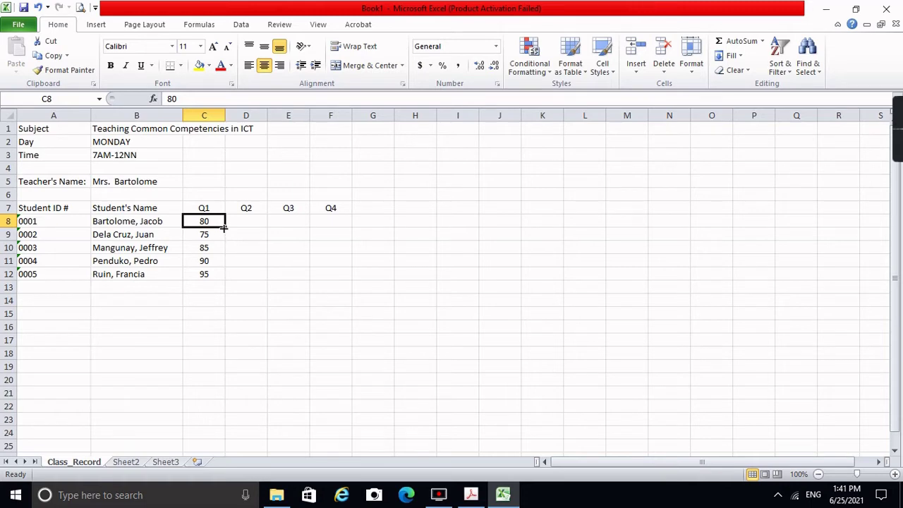
# Step: Copy the first student's 80 across to F8, then fill 80 down D8:D12
pyautogui.moveTo(223, 227); pyautogui.dragTo(344, 229)
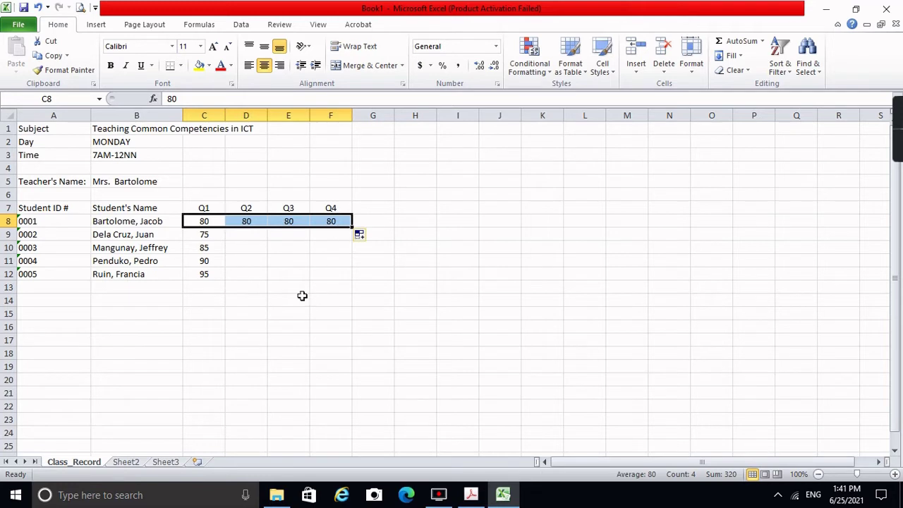
pyautogui.click(201, 220)
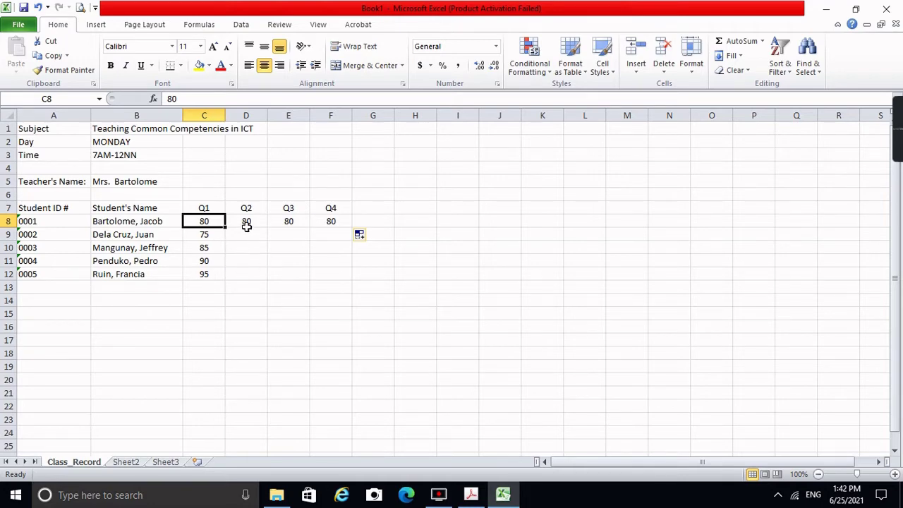
pyautogui.click(246, 221)
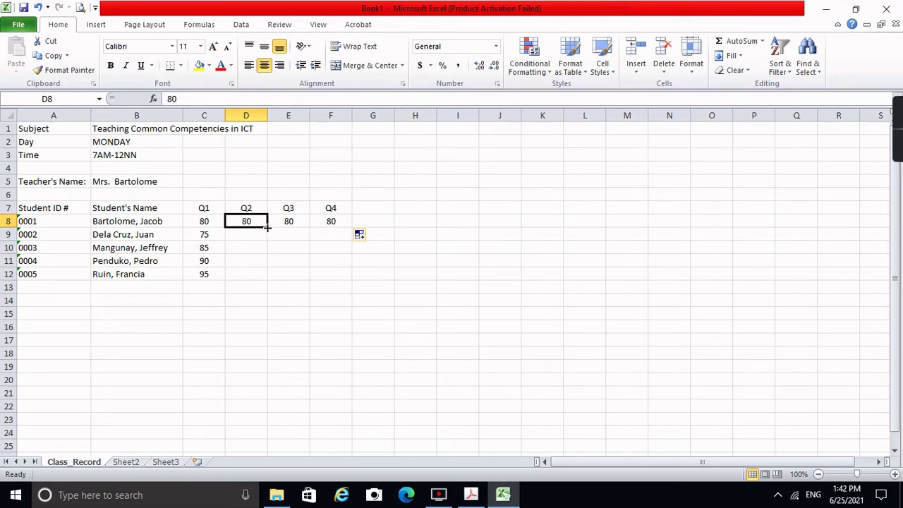
pyautogui.moveTo(267, 227); pyautogui.dragTo(267, 280)
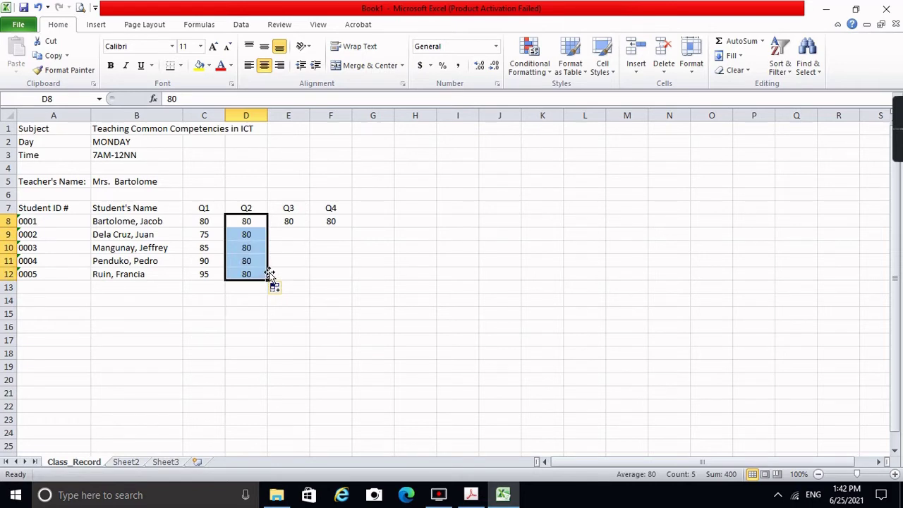
pyautogui.click(299, 235)
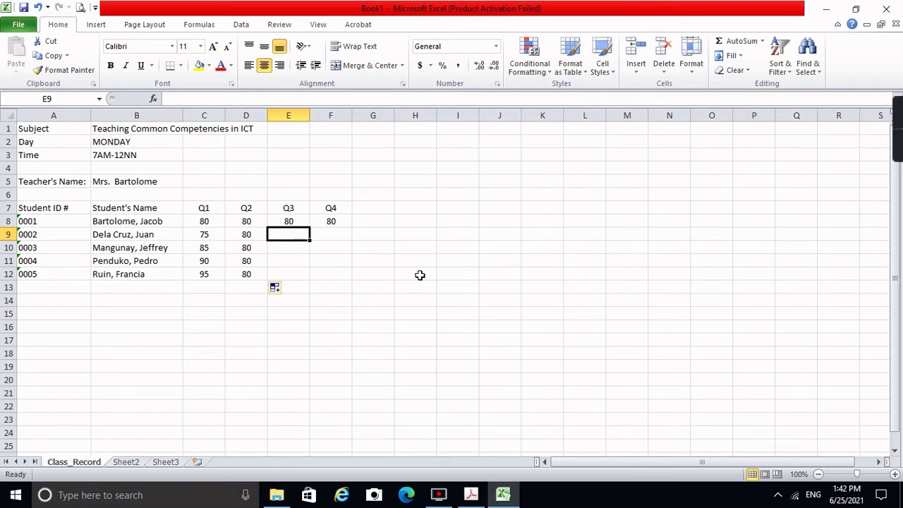
# Step: Enter Q3 scores 82, 84, 86 and 88 for the remaining four students
pyautogui.write('82')
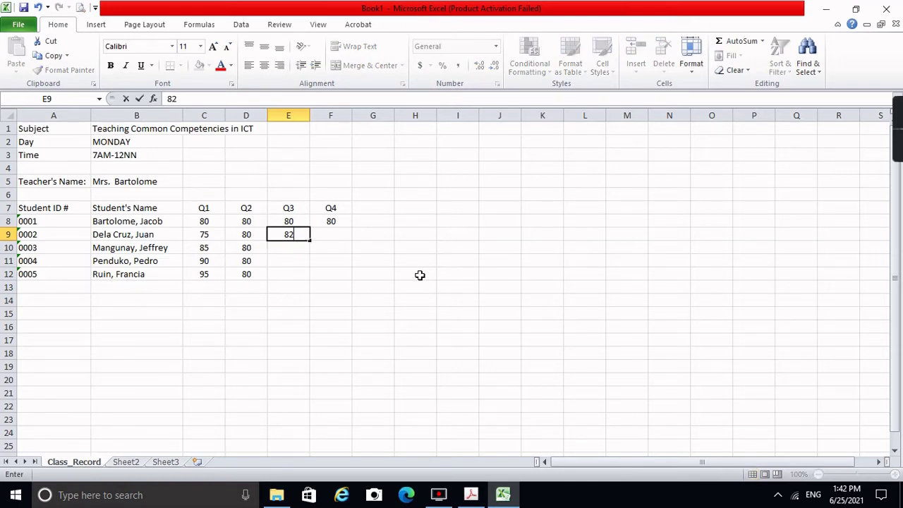
pyautogui.press('Return')
pyautogui.write('8')
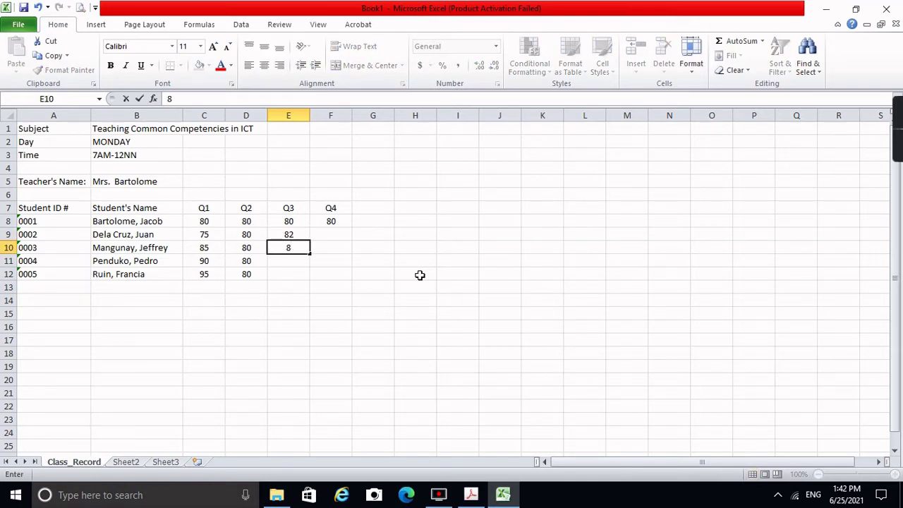
pyautogui.write('4')
pyautogui.press('Return')
pyautogui.write('86')
pyautogui.press('Return')
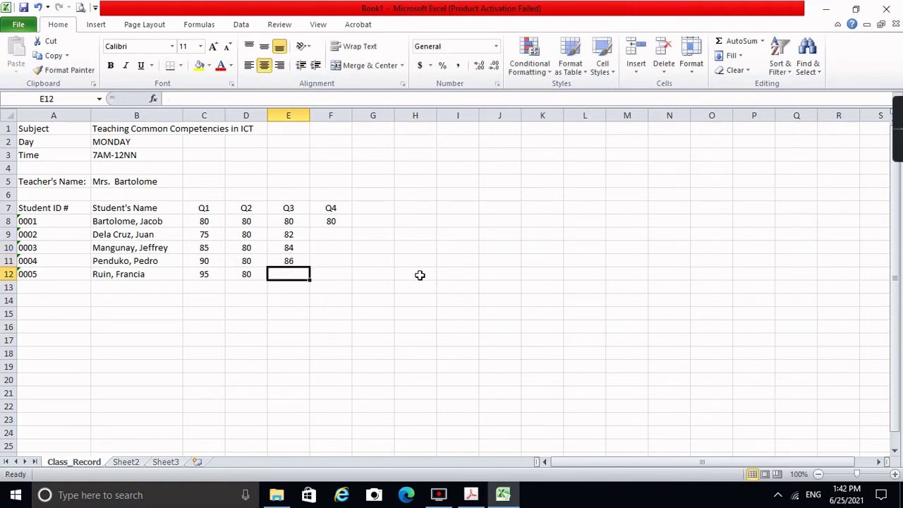
pyautogui.write('88')
pyautogui.press('Return')
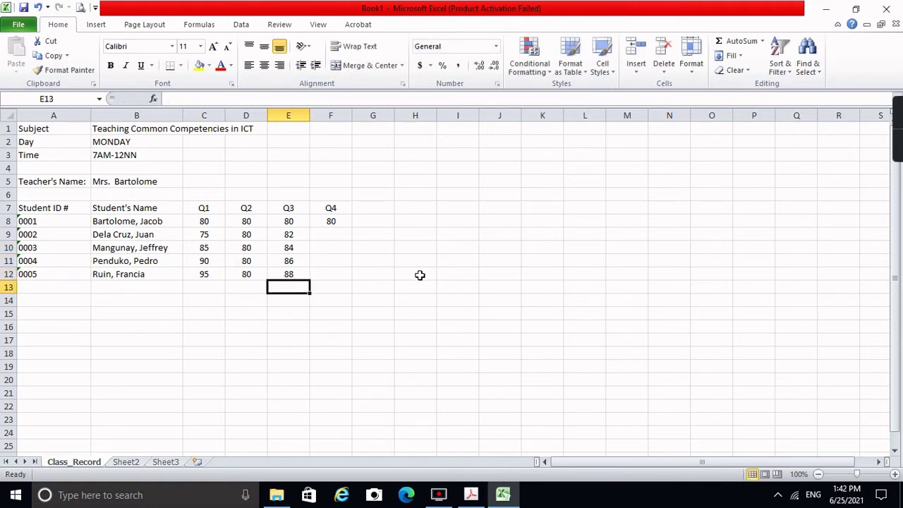
# Step: Enter Q4 scores 95, 90, 75 and 80 for the remaining four students
pyautogui.click(338, 234)
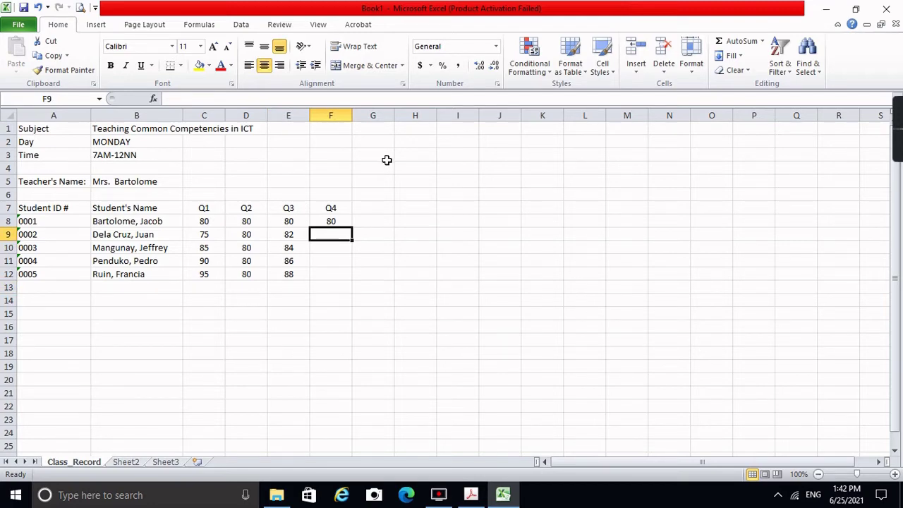
pyautogui.write('95')
pyautogui.press('Return')
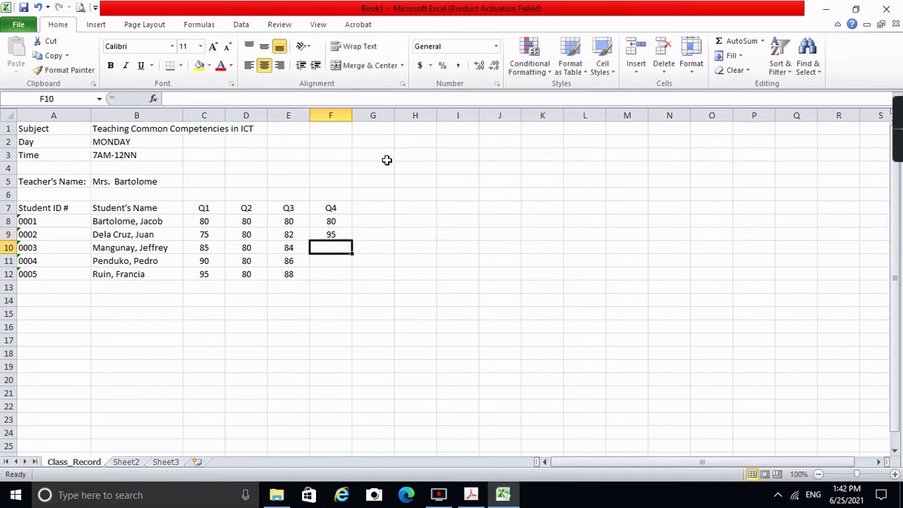
pyautogui.write('90')
pyautogui.press('Return')
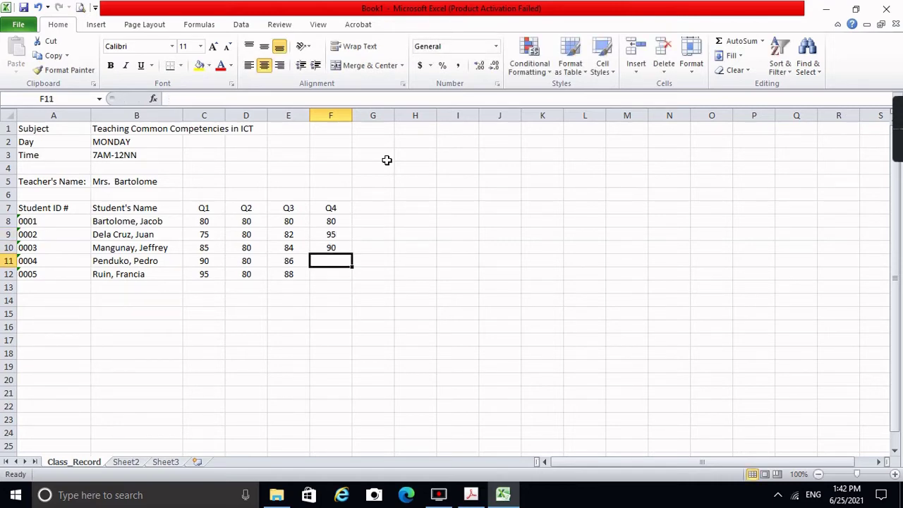
pyautogui.write('75')
pyautogui.press('Return')
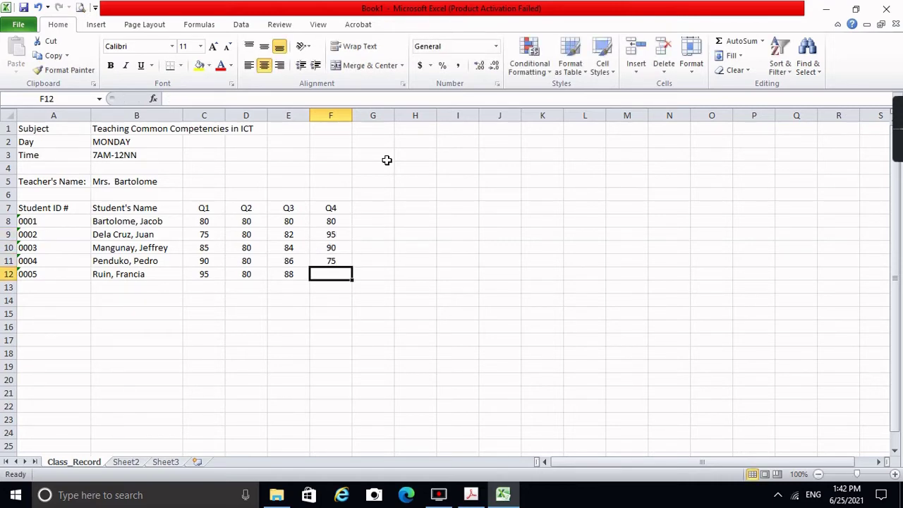
pyautogui.write('80')
pyautogui.press('Return')
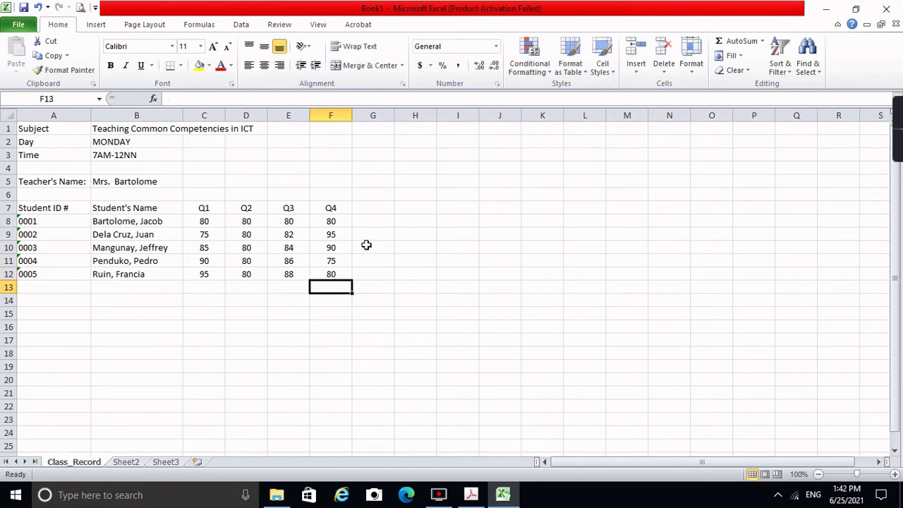
pyautogui.click(386, 210)
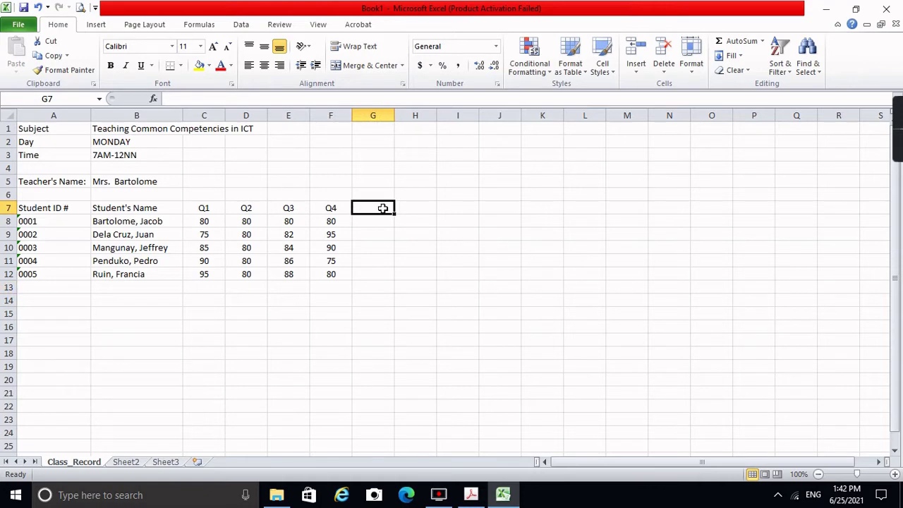
# Step: Retype the G7 heading as AVERAGE and begin a formula with = in G8
pyautogui.write('ave')
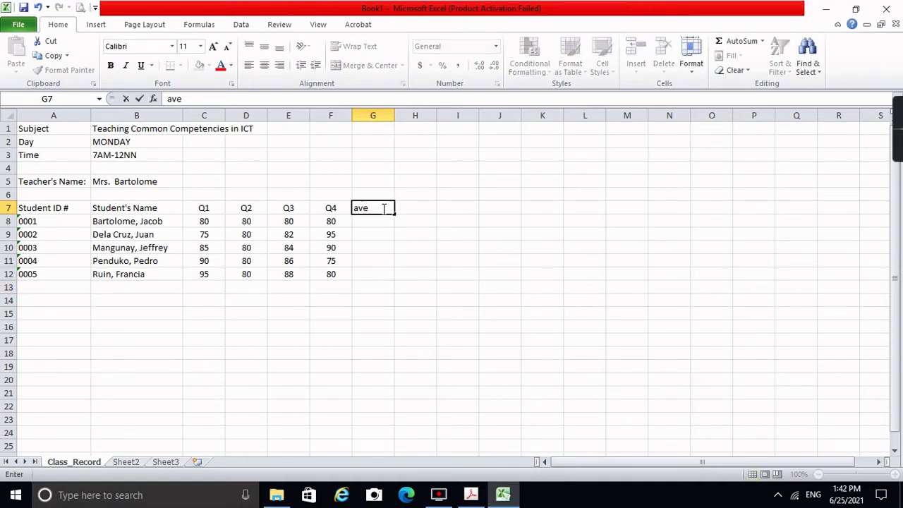
pyautogui.press('Return')
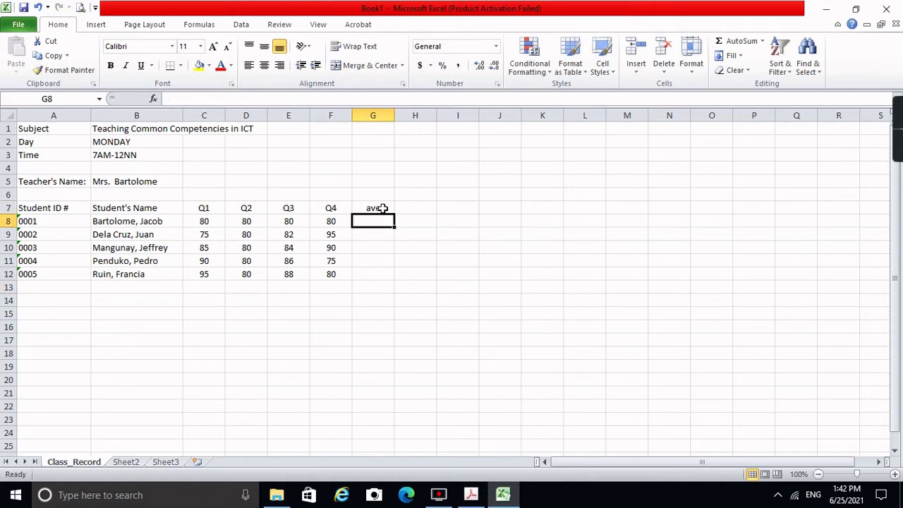
pyautogui.click(382, 208)
pyautogui.write('AVERAGE')
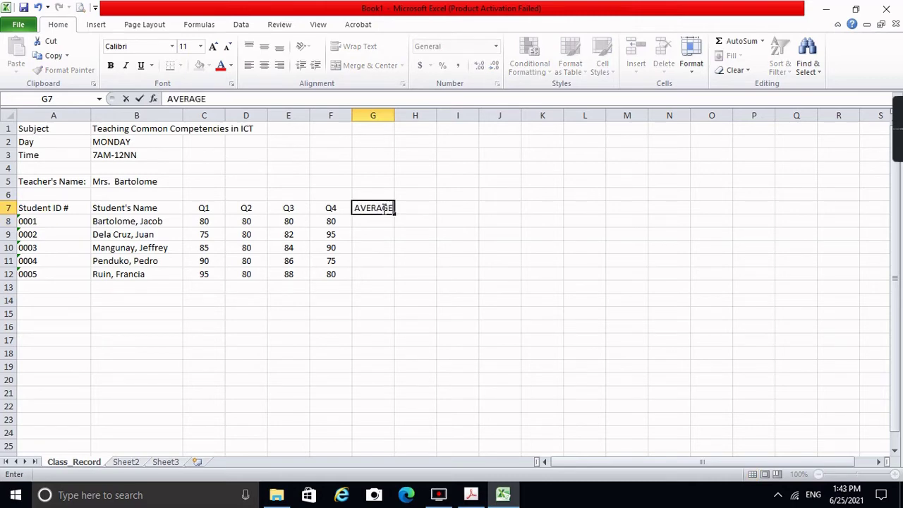
pyautogui.press('Return')
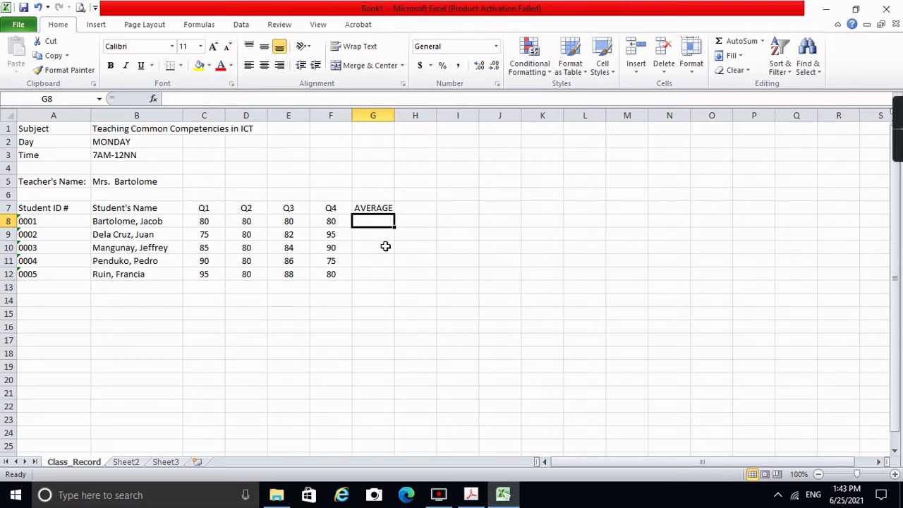
pyautogui.write('=')
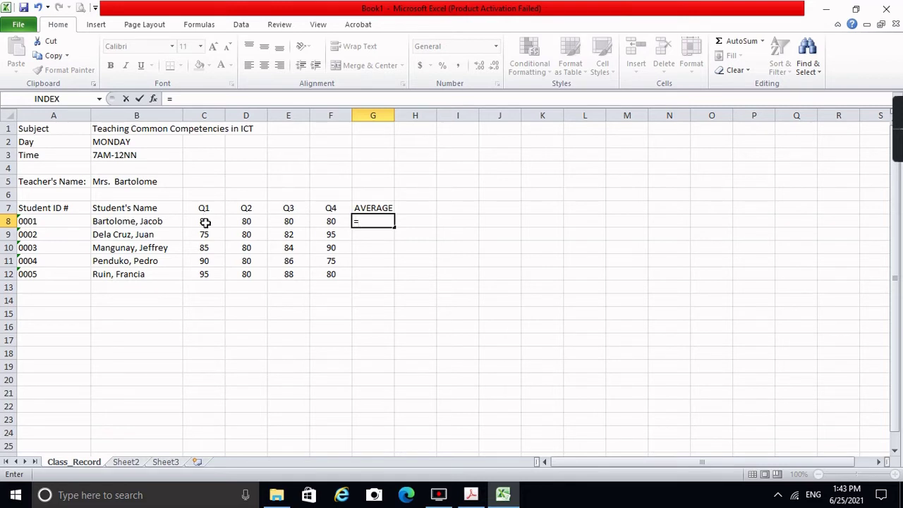
# Step: Enter =(C8+D8+E8+F8)/4 in G8 to average the first student's quarter scores
pyautogui.click(205, 223)
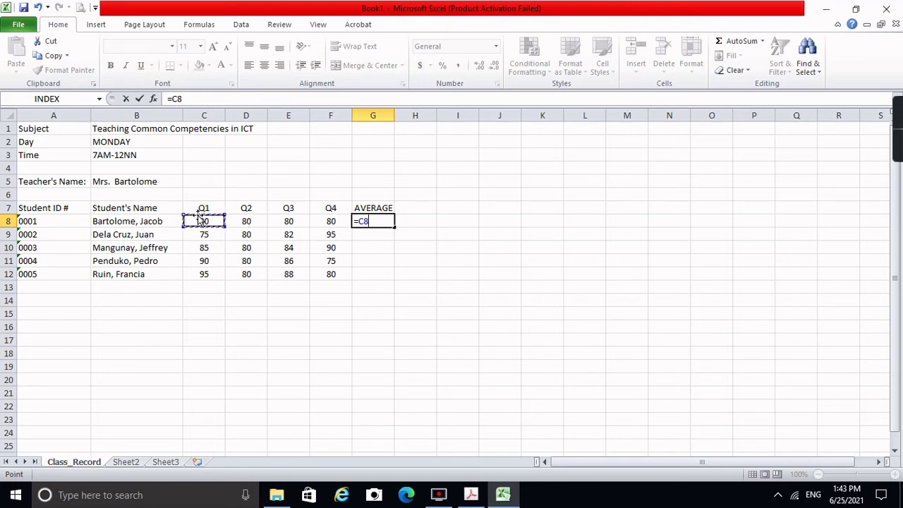
pyautogui.write('+')
pyautogui.click(244, 221)
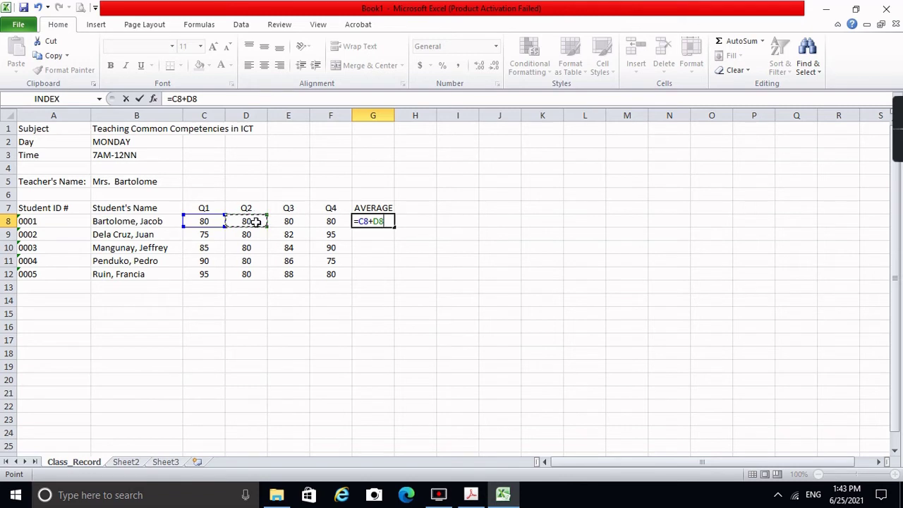
pyautogui.write('+')
pyautogui.click(289, 221)
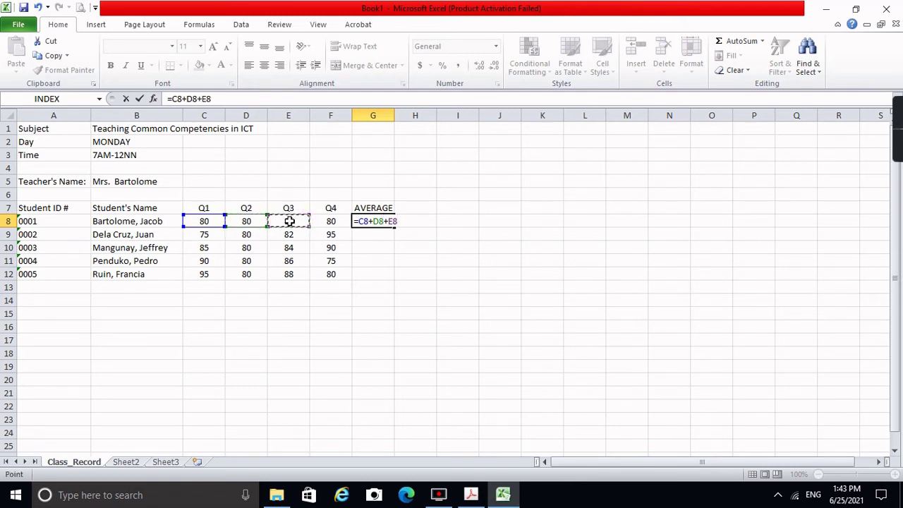
pyautogui.write('+')
pyautogui.click(322, 221)
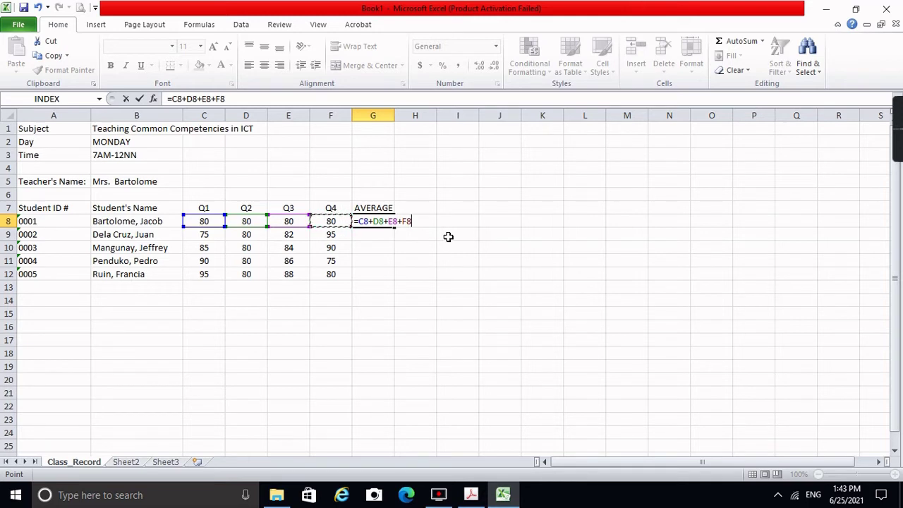
pyautogui.click(169, 99)
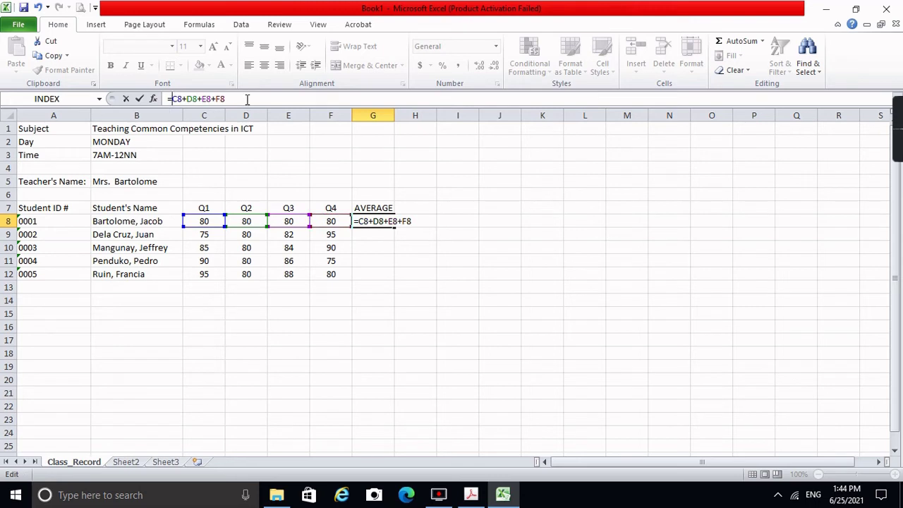
pyautogui.write('(')
pyautogui.click(247, 99)
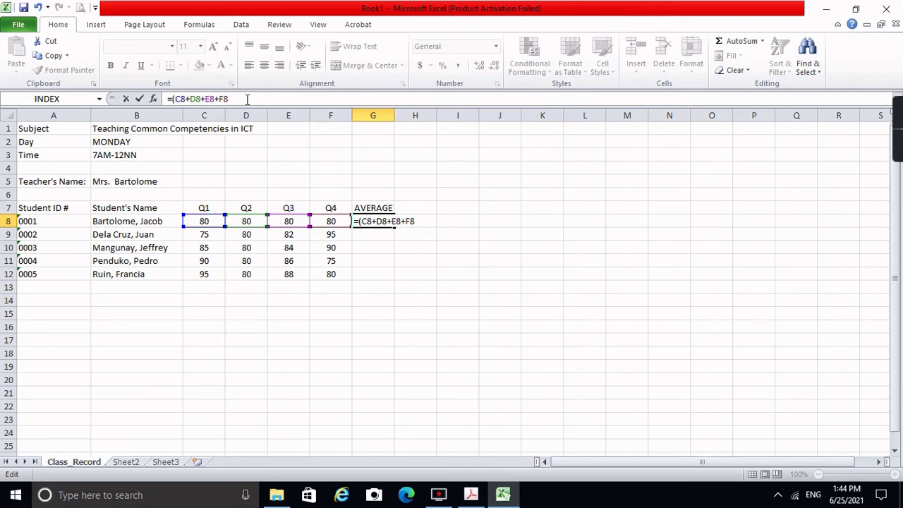
pyautogui.write(')/4')
pyautogui.press('Return')
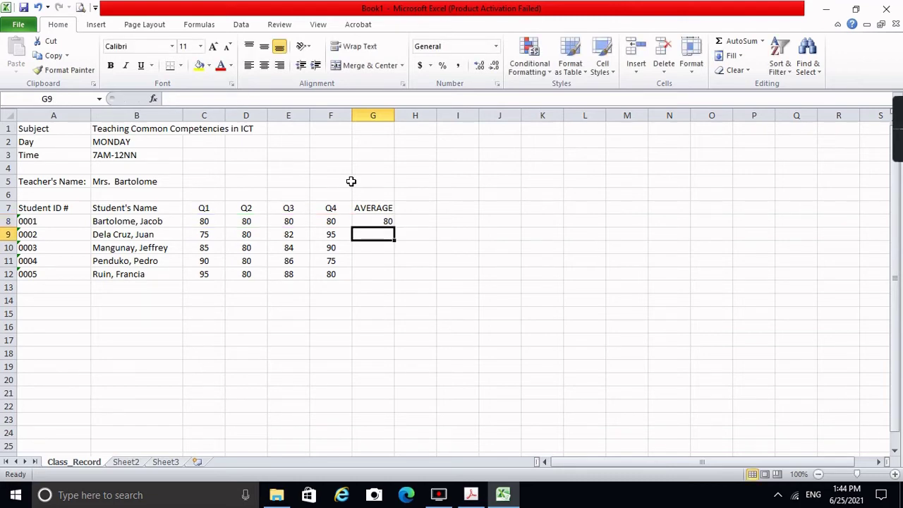
# Step: Centre the first student's average of 80 in G8
pyautogui.click(376, 220)
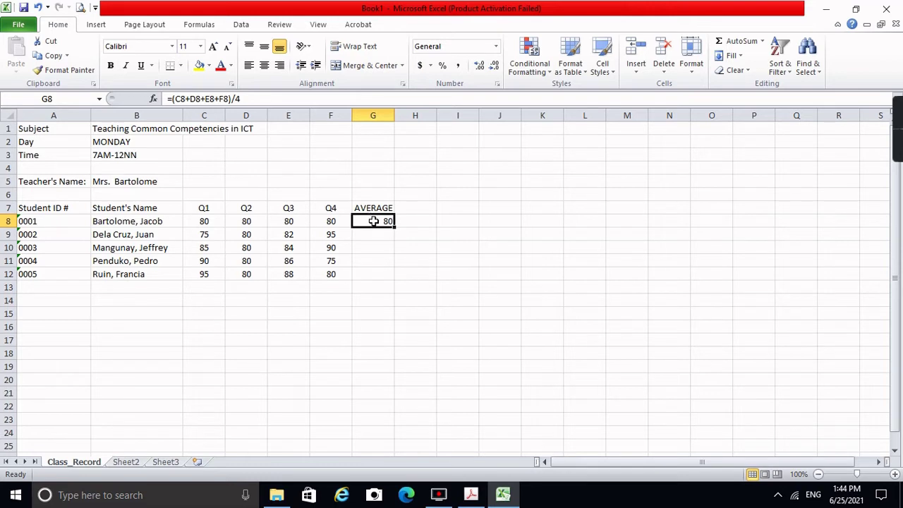
pyautogui.click(264, 70)
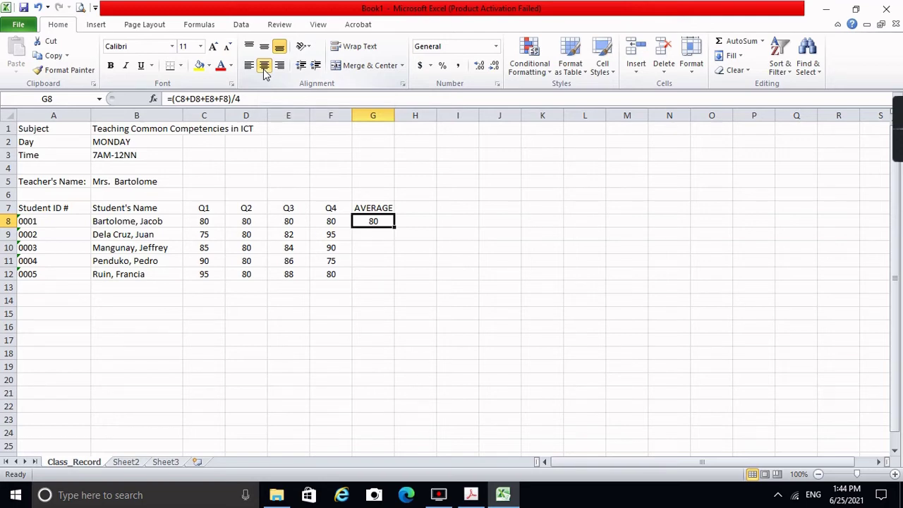
pyautogui.press('Down')
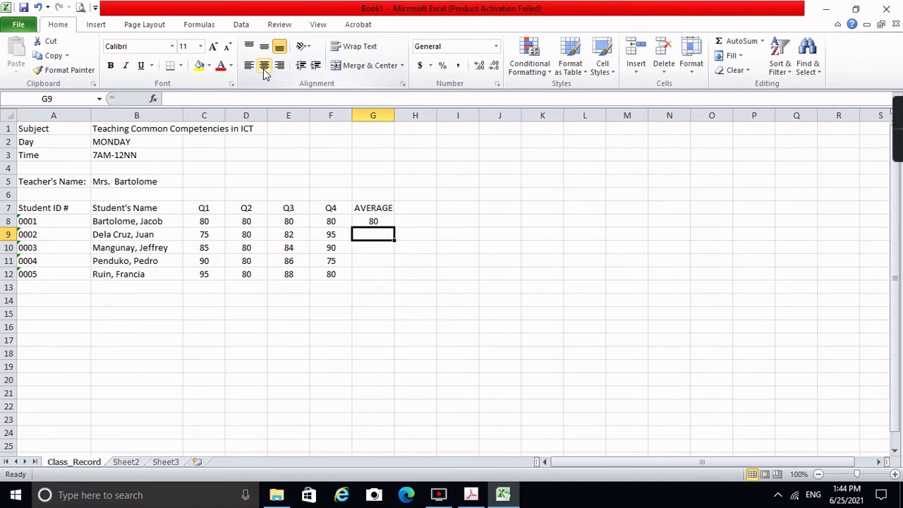
pyautogui.press('Up')
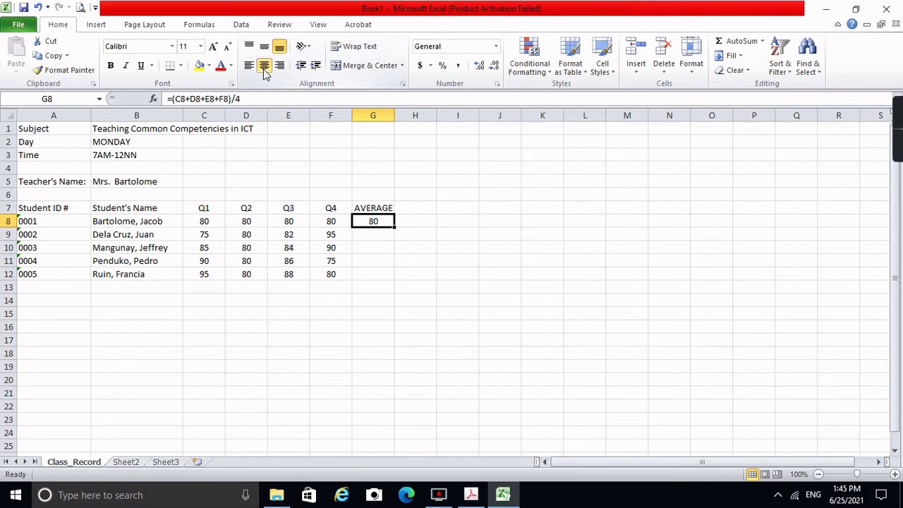
# Step: Copy the G8 average formula into G9:G12, giving 83, 84.75, 82.75 and 85.75
pyautogui.hotkey('ctrl', 'c')
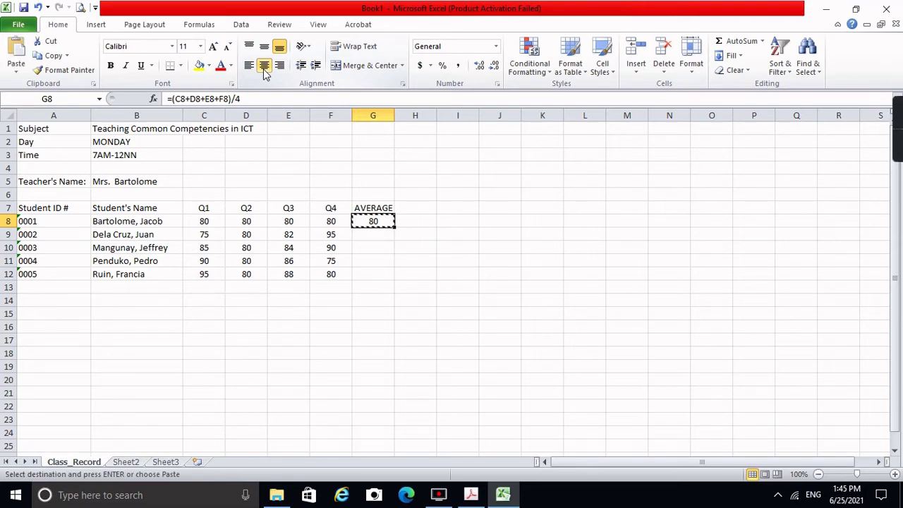
pyautogui.rightClick(377, 224)
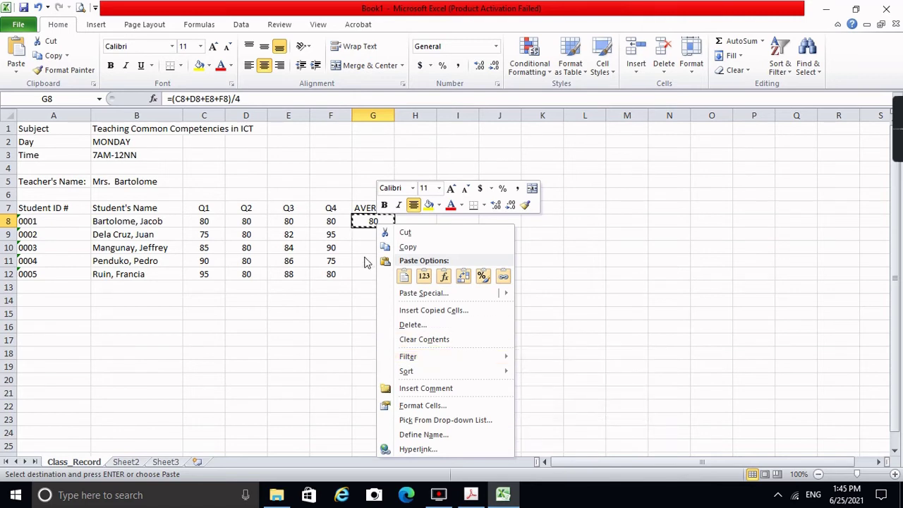
pyautogui.press('Escape')
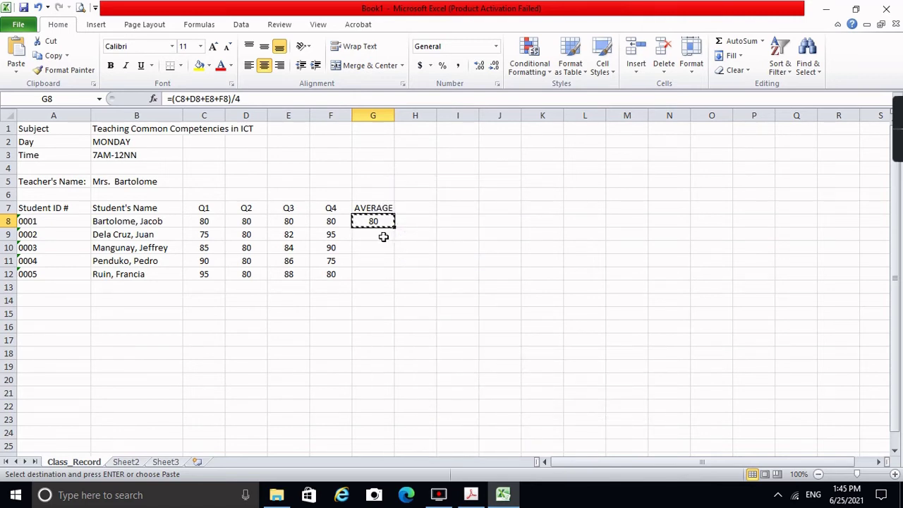
pyautogui.click(383, 237)
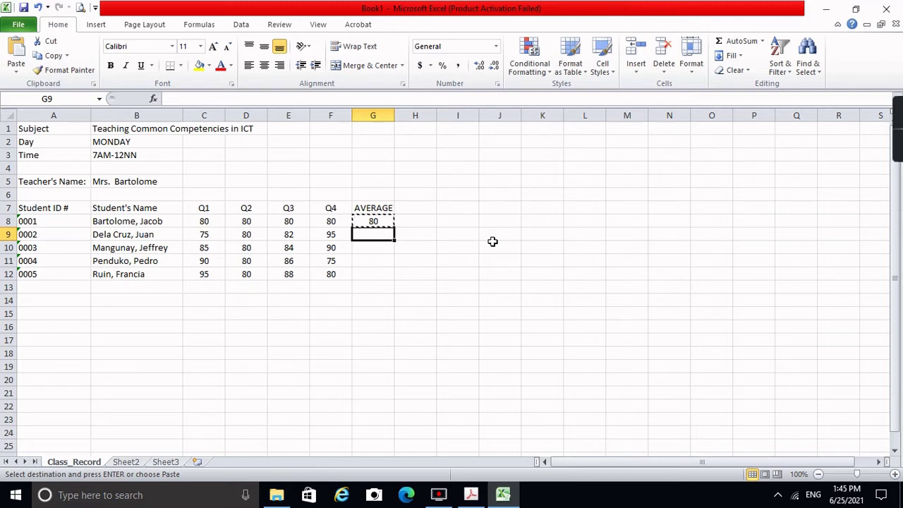
pyautogui.hotkey('shift', 'Down')
pyautogui.hotkey('shift', 'Down')
pyautogui.hotkey('shift', 'Down')
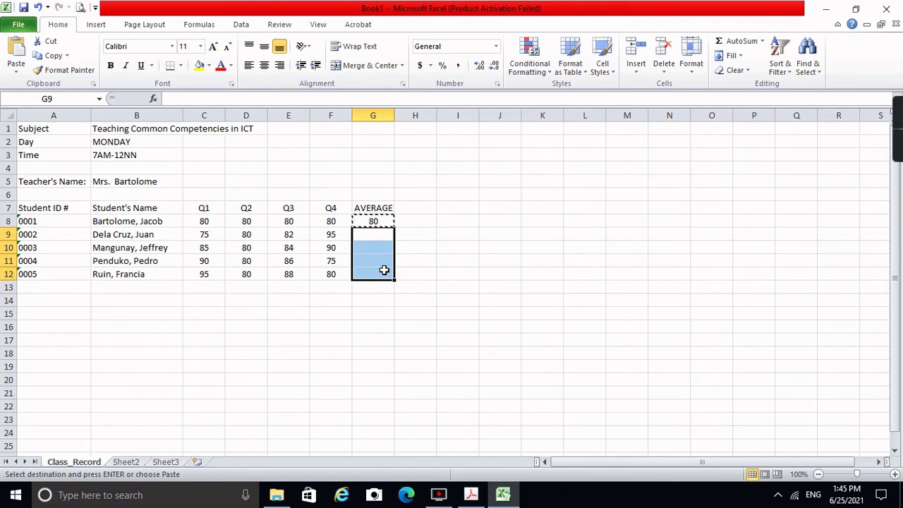
pyautogui.hotkey('ctrl', 'v')
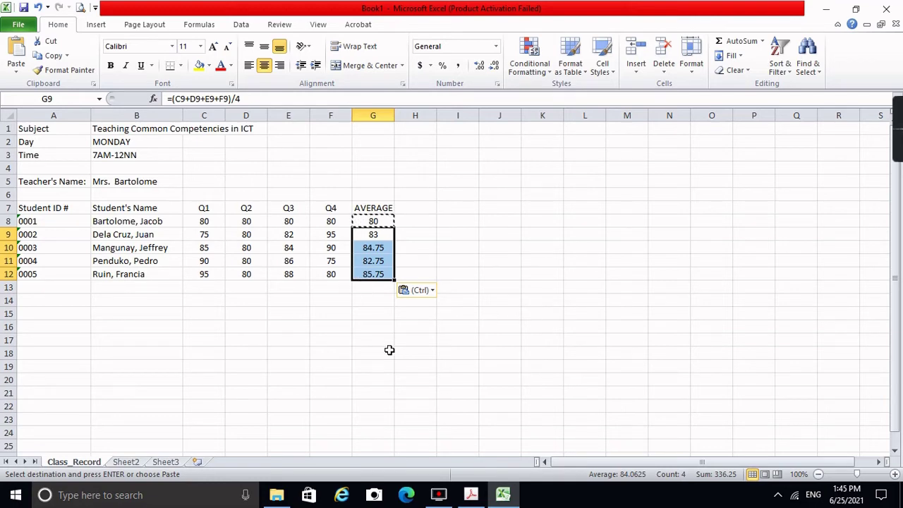
pyautogui.click(368, 297)
pyautogui.click(374, 247)
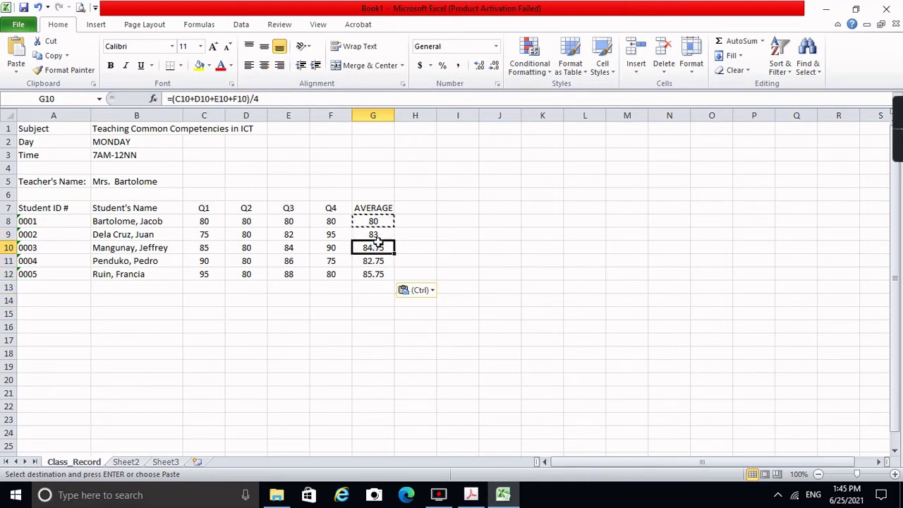
pyautogui.press('Up')
pyautogui.press('Up')
pyautogui.press('Down')
pyautogui.press('Down')
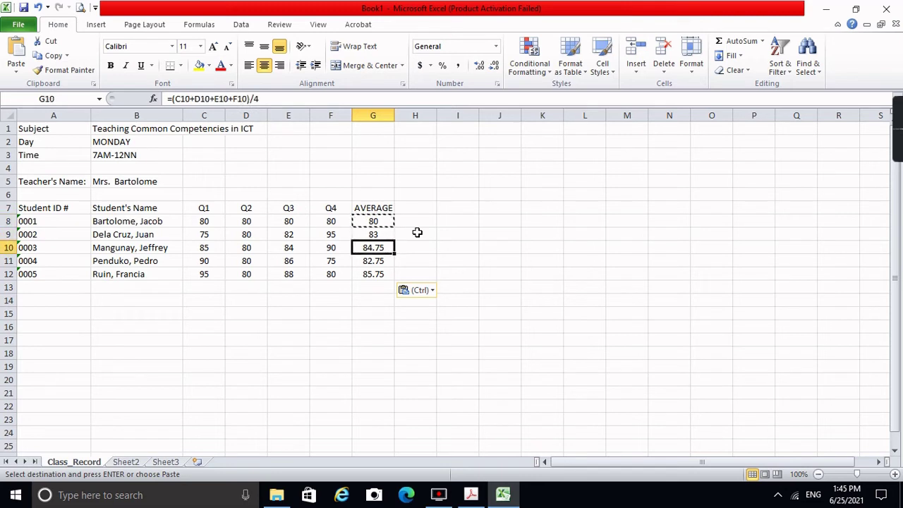
pyautogui.press('Down')
pyautogui.press('Down')
pyautogui.press('Up')
pyautogui.press('Up')
pyautogui.press('Down')
pyautogui.press('Down')
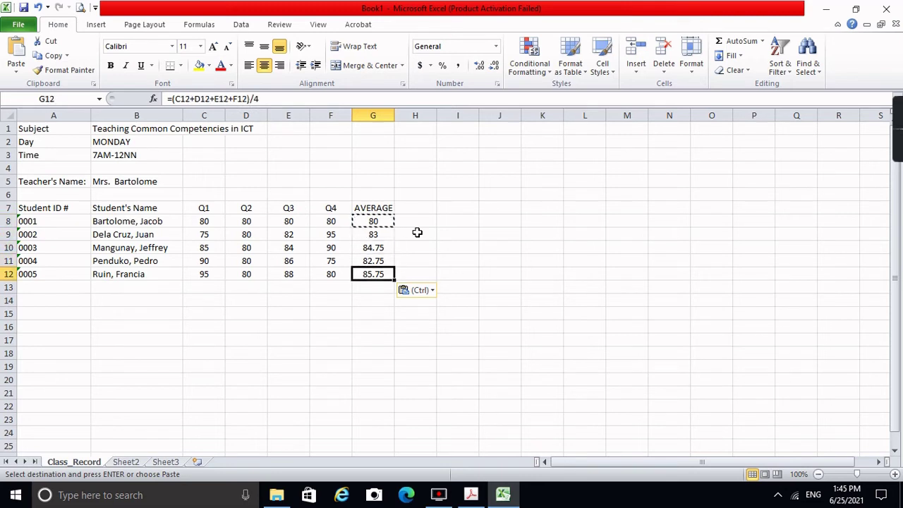
pyautogui.press('Up')
pyautogui.press('Up')
pyautogui.press('Down')
pyautogui.press('Down')
pyautogui.press('Up')
pyautogui.press('Up')
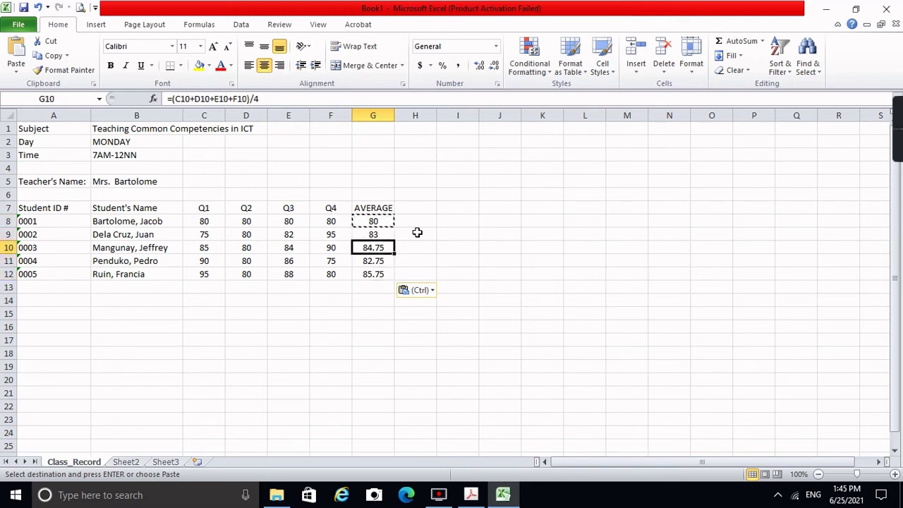
pyautogui.press('Down')
pyautogui.press('Down')
pyautogui.press('Up')
pyautogui.press('Up')
pyautogui.press('Down')
pyautogui.press('Down')
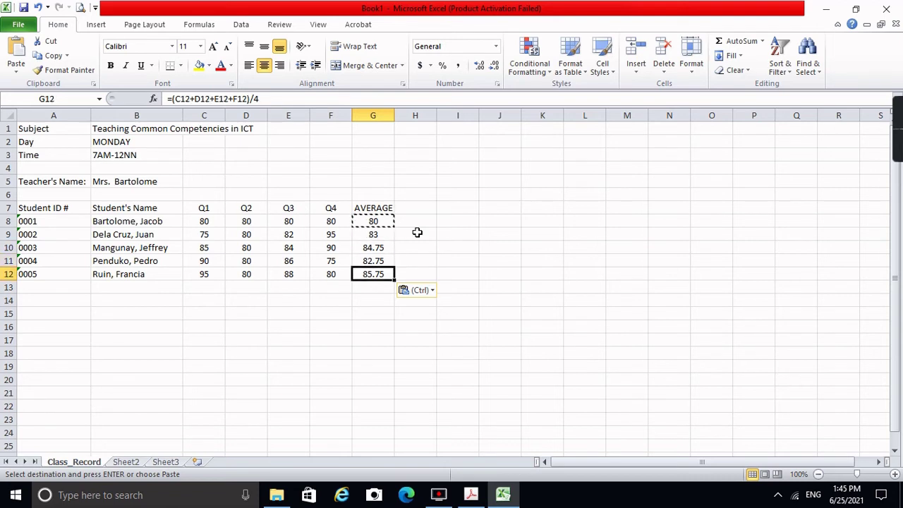
pyautogui.press('Down')
pyautogui.press('Up')
pyautogui.press('Up')
pyautogui.press('Up')
pyautogui.press('Up')
pyautogui.press('Up')
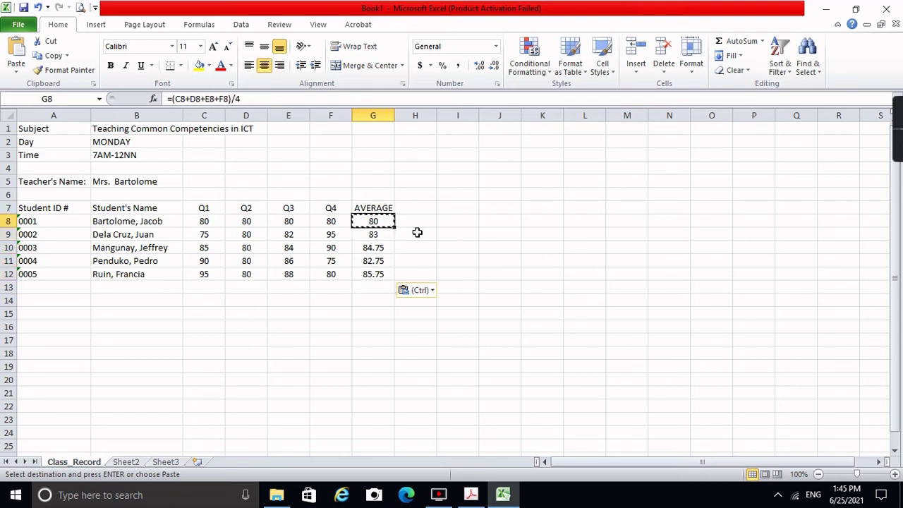
pyautogui.press('Down')
pyautogui.press('Down')
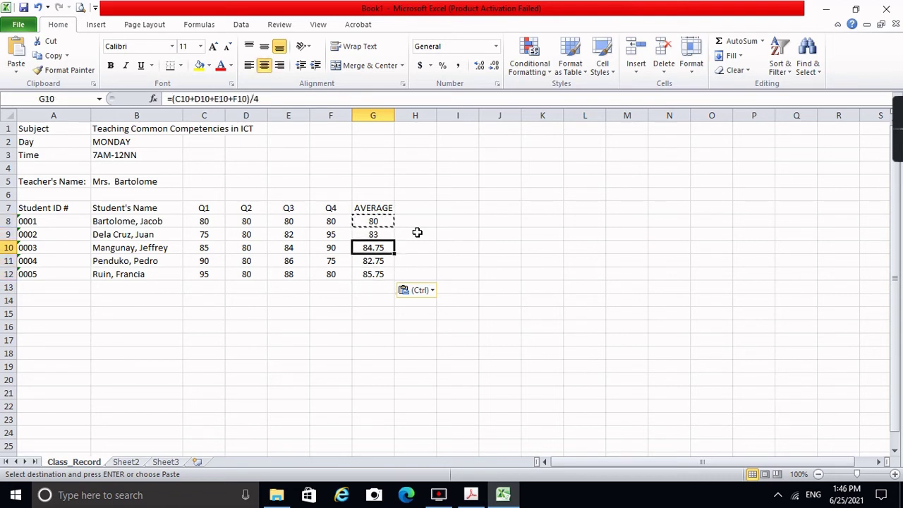
pyautogui.hotkey('shift', 'Down')
pyautogui.hotkey('shift', 'Down')
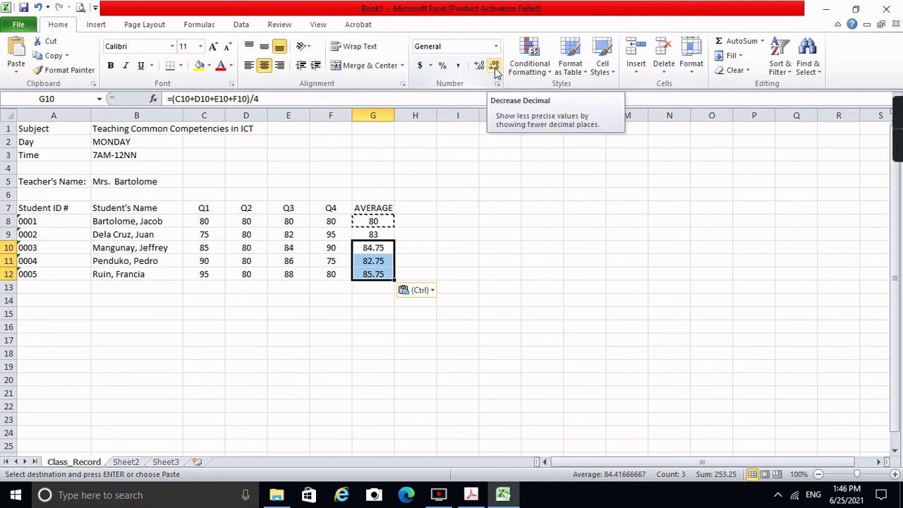
# Step: Hide the decimals in G10:G12 so those averages read 85, 83 and 86
pyautogui.click(496, 68)
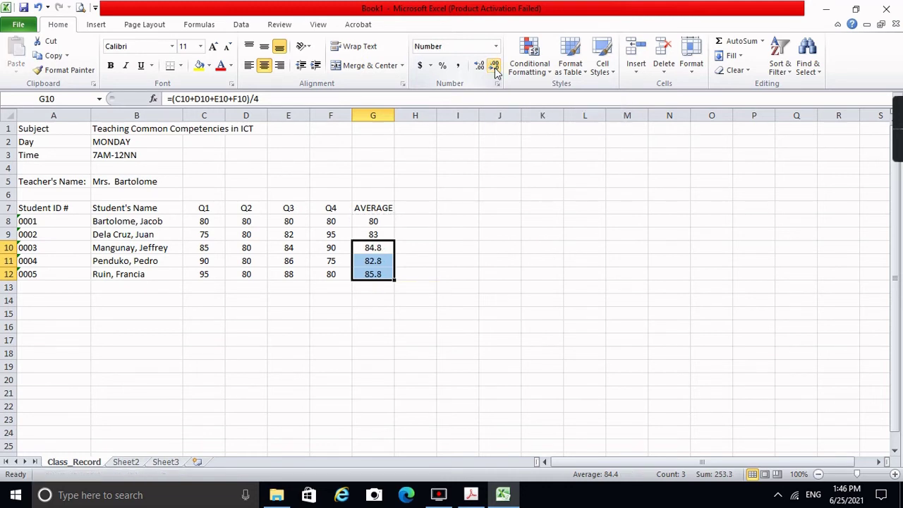
pyautogui.click(495, 67)
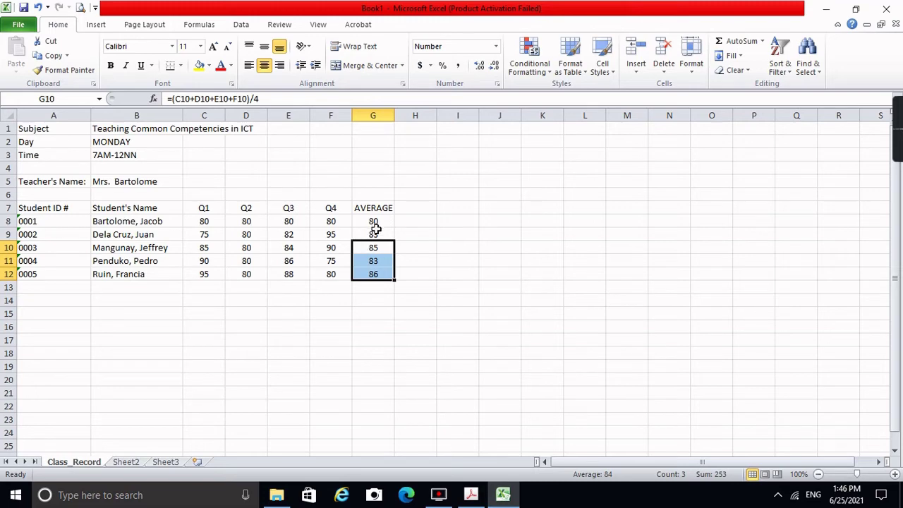
pyautogui.click(378, 220)
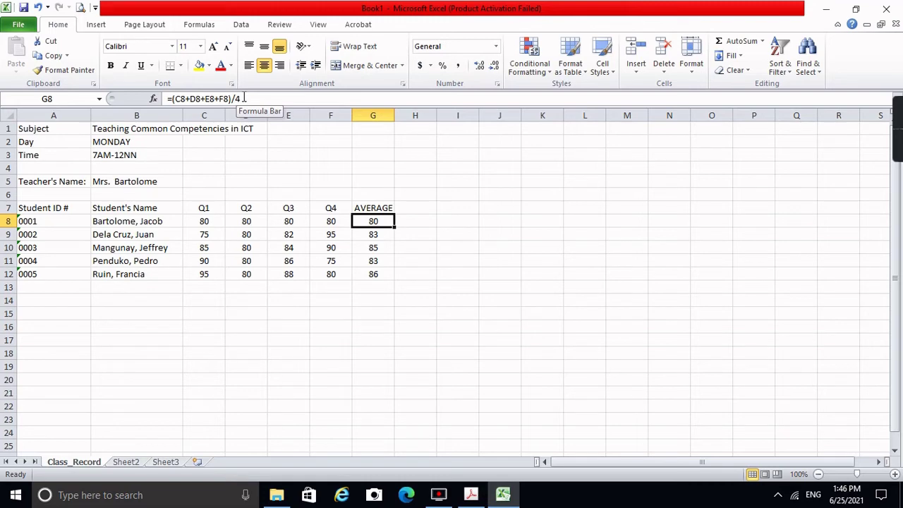
pyautogui.click(420, 221)
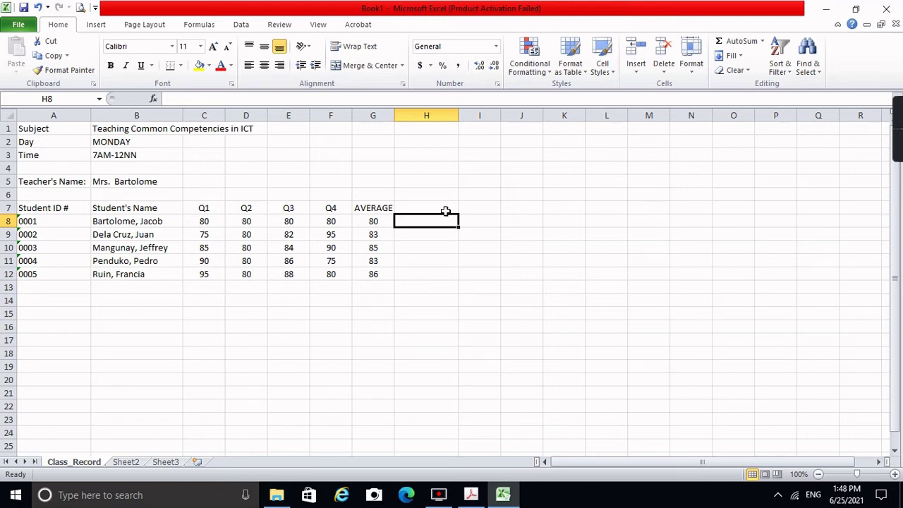
# Step: Enter an =AVERAGE formula over the first student's quarter scores in H8
pyautogui.write('=AVER')
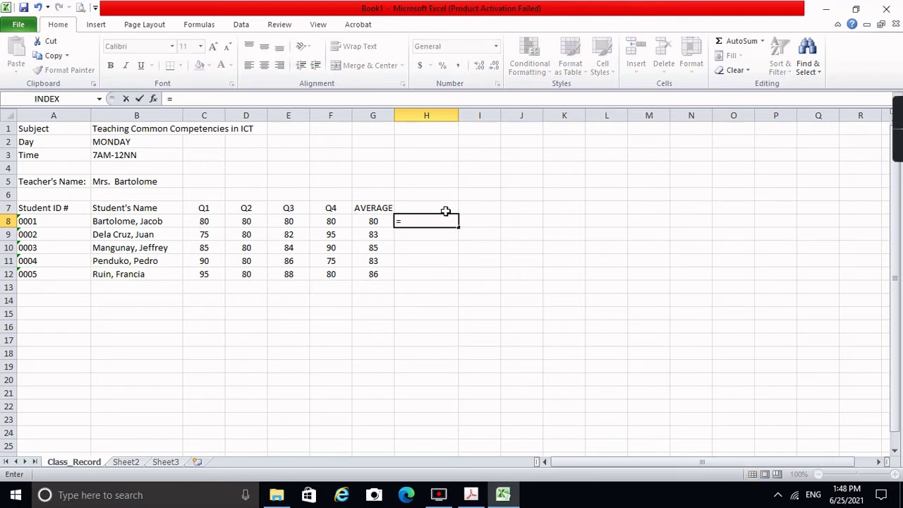
pyautogui.write('GE')
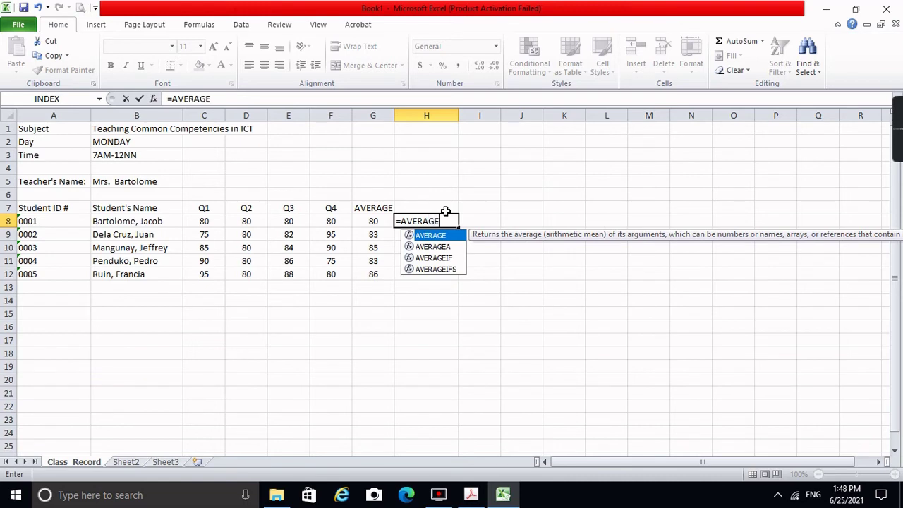
pyautogui.write('(')
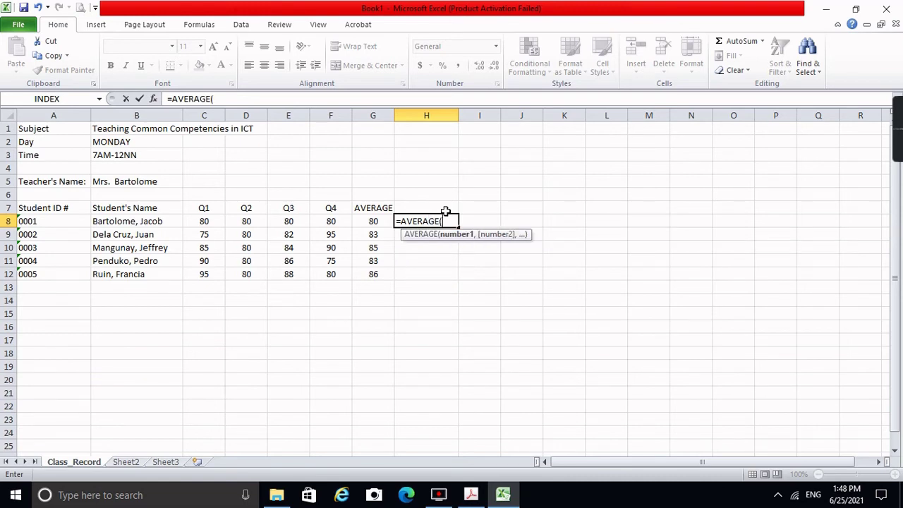
pyautogui.moveTo(194, 225); pyautogui.dragTo(327, 222)
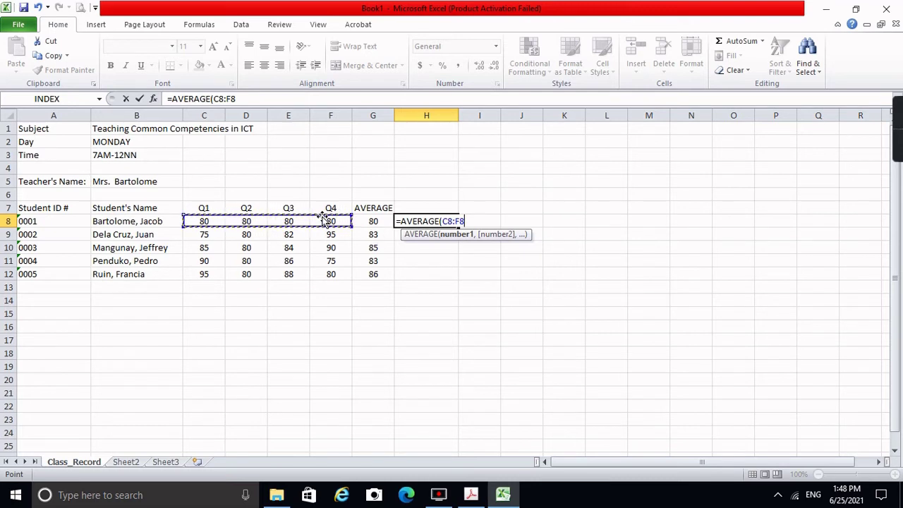
pyautogui.write(')')
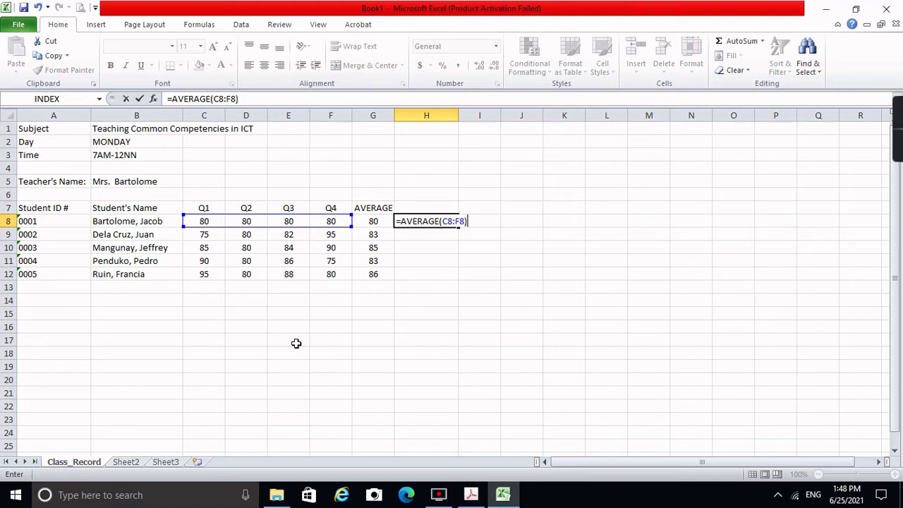
pyautogui.press('Return')
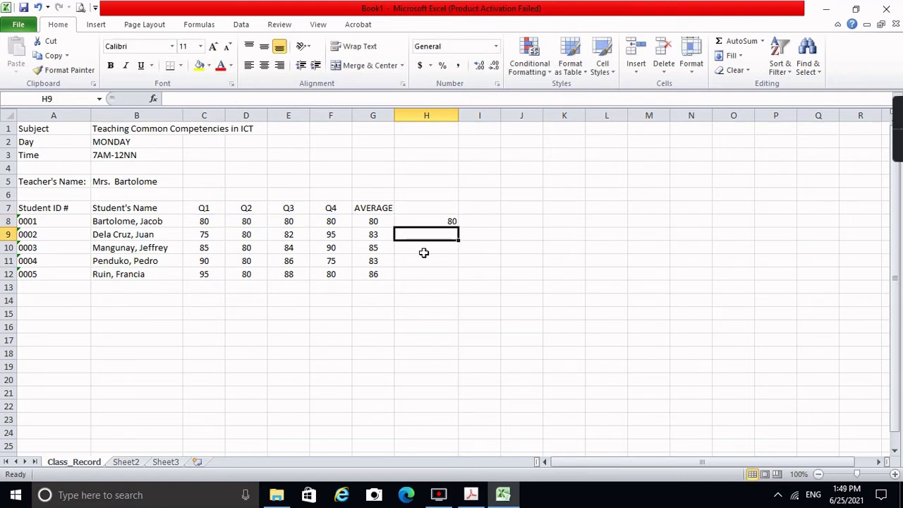
# Step: Centre H8, fill it down to H12, and round H10:H12 to whole numbers
pyautogui.click(430, 216)
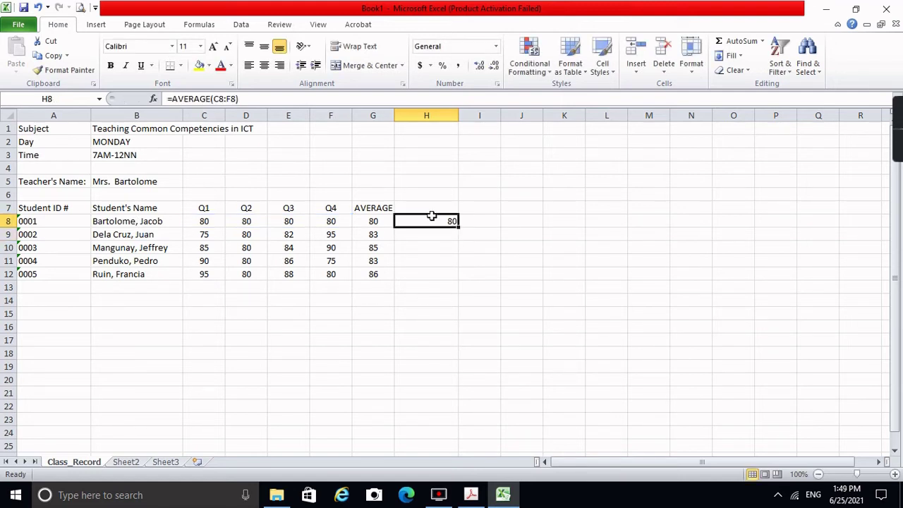
pyautogui.click(263, 64)
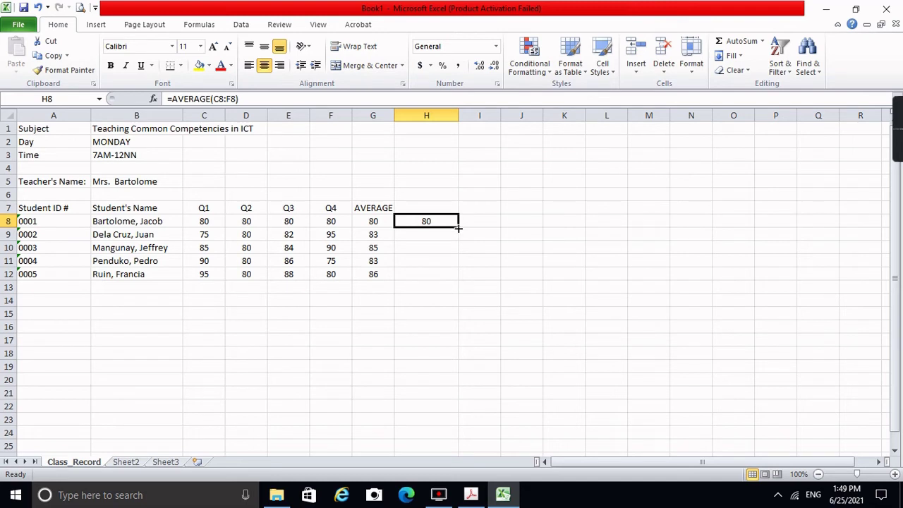
pyautogui.moveTo(459, 228); pyautogui.dragTo(460, 280)
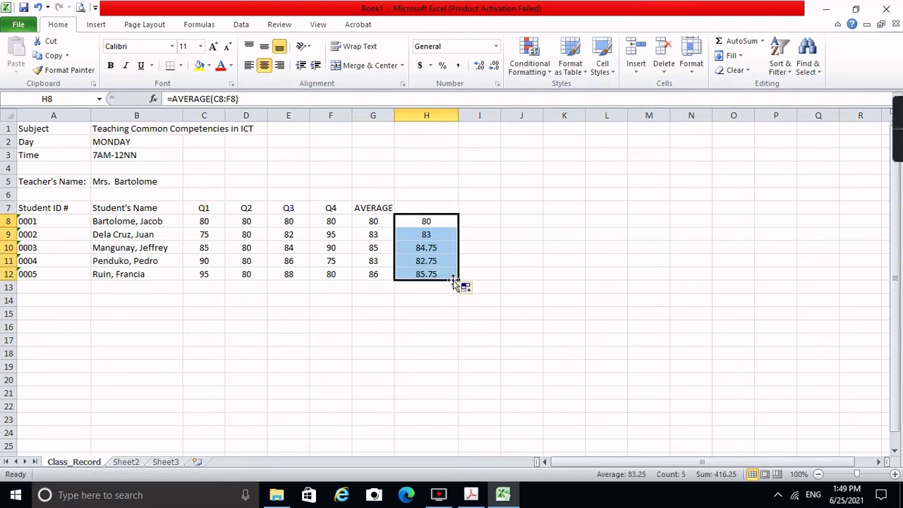
pyautogui.click(441, 249)
pyautogui.hotkey('shift', 'Down')
pyautogui.hotkey('shift', 'Down')
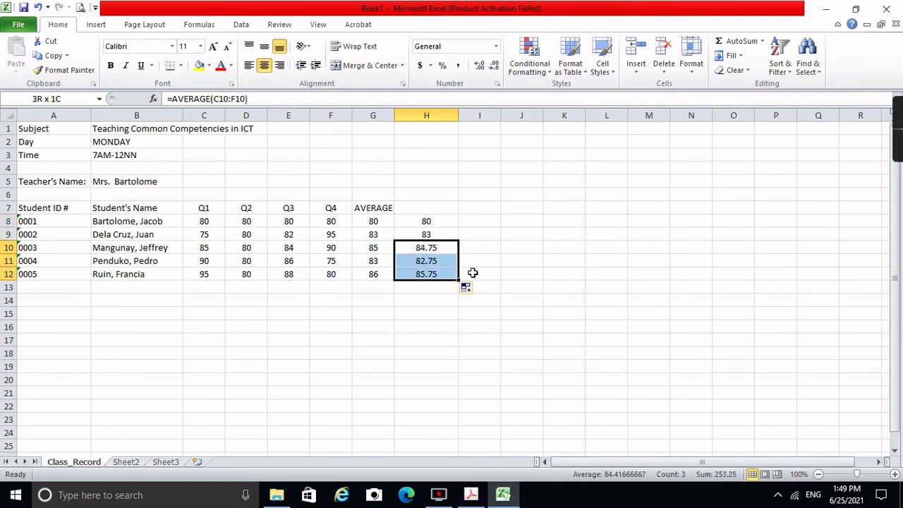
pyautogui.click(493, 65)
pyautogui.click(494, 65)
pyautogui.click(432, 299)
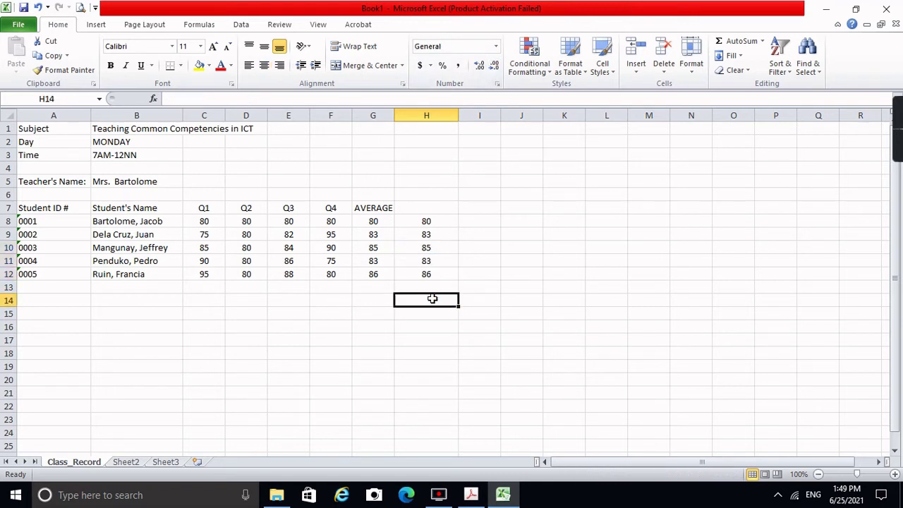
# Step: Review the AVERAGE formulas in H8:H12 and compare them with G8's manual formula
pyautogui.click(428, 221)
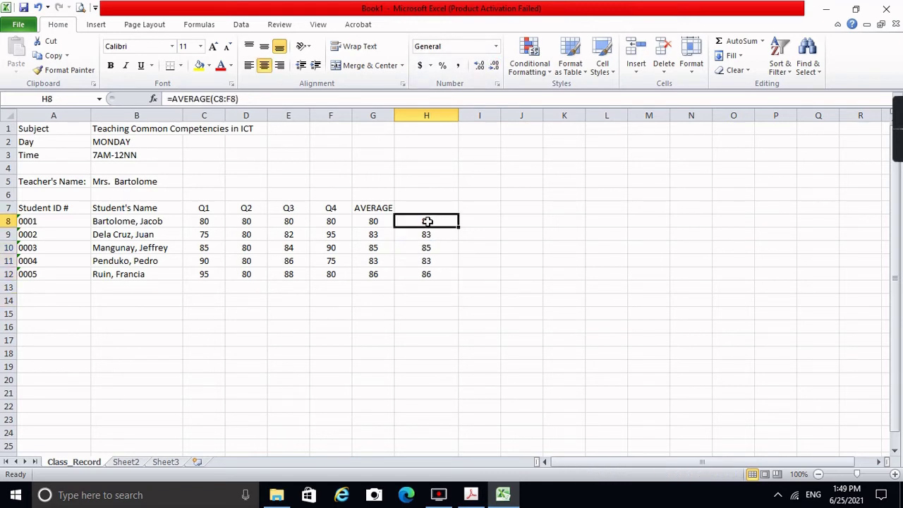
pyautogui.press('Down')
pyautogui.press('Up')
pyautogui.press('Down')
pyautogui.press('Down')
pyautogui.press('Down')
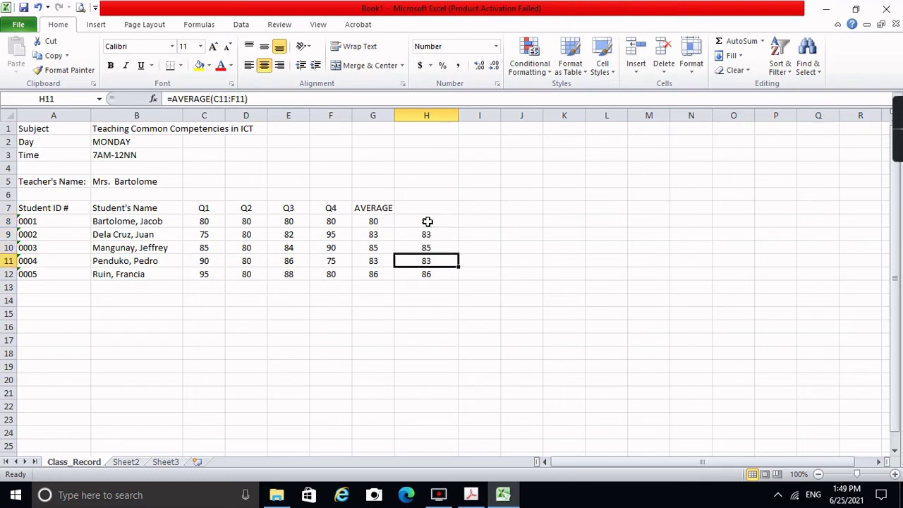
pyautogui.press('Down')
pyautogui.press('Up')
pyautogui.press('Up')
pyautogui.press('Up')
pyautogui.press('Up')
pyautogui.press('Down')
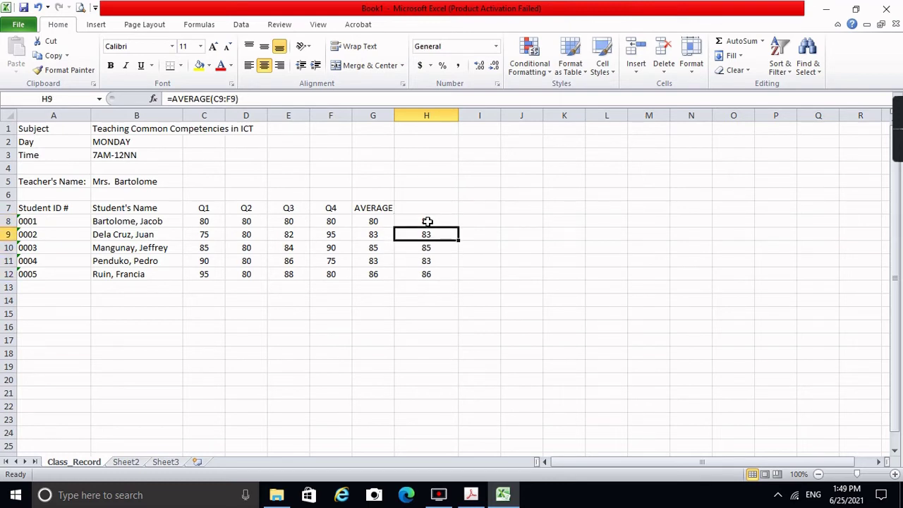
pyautogui.press('Up')
pyautogui.press('Down')
pyautogui.press('Down')
pyautogui.press('Down')
pyautogui.press('Down')
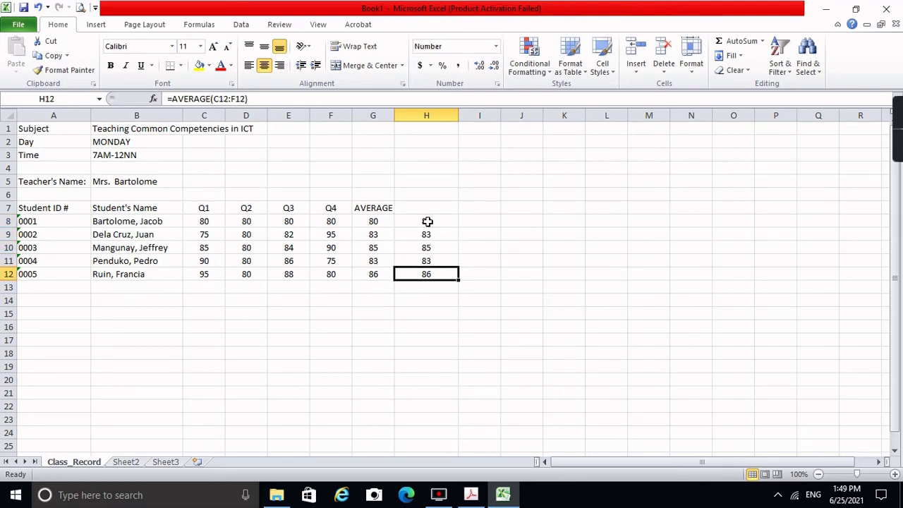
pyautogui.press('Up')
pyautogui.press('Up')
pyautogui.press('Up')
pyautogui.press('Up')
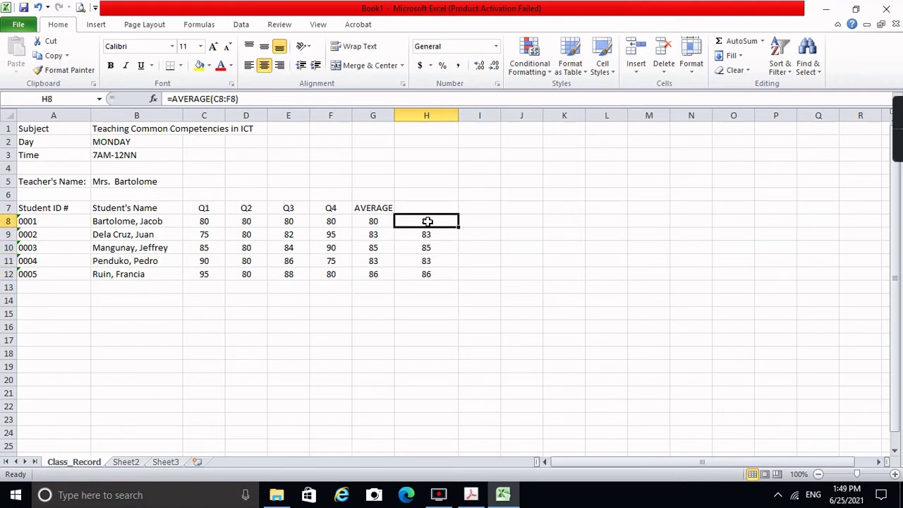
pyautogui.press('Left')
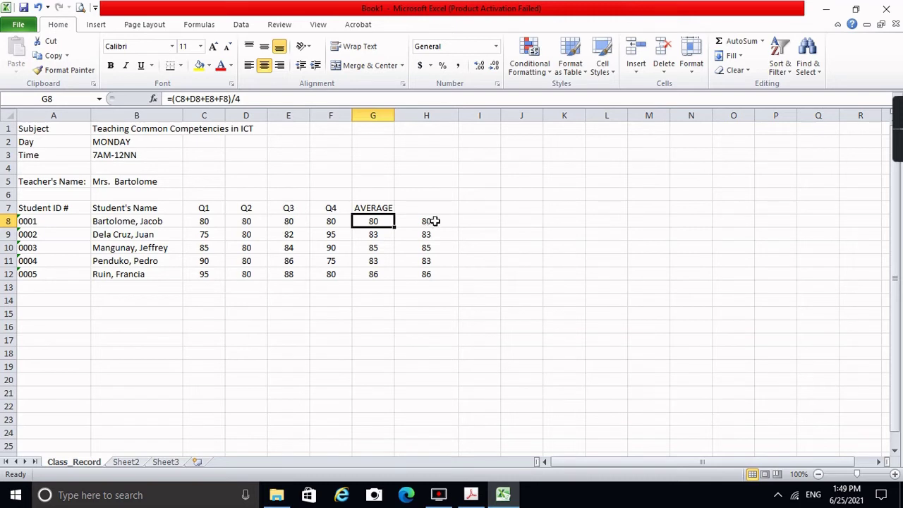
pyautogui.click(436, 220)
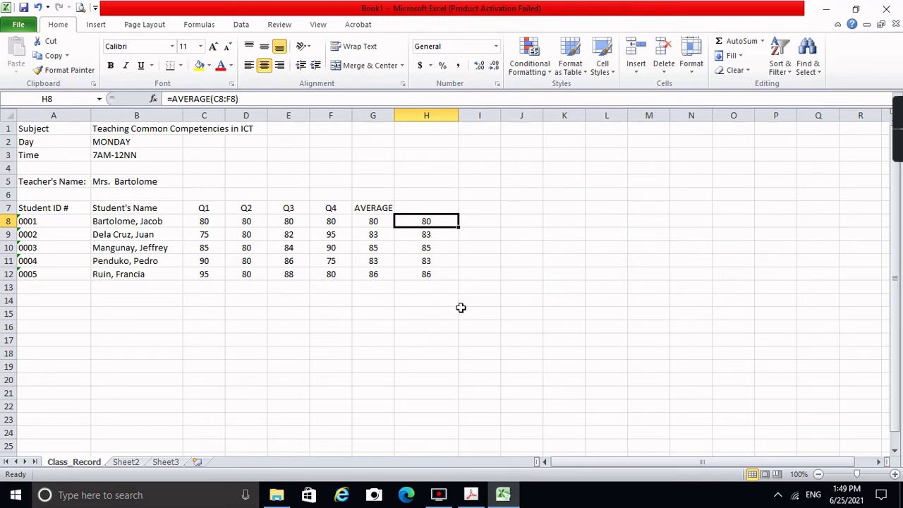
# Step: Add the heading MT in cell I7
pyautogui.click(490, 210)
pyautogui.write('MT')
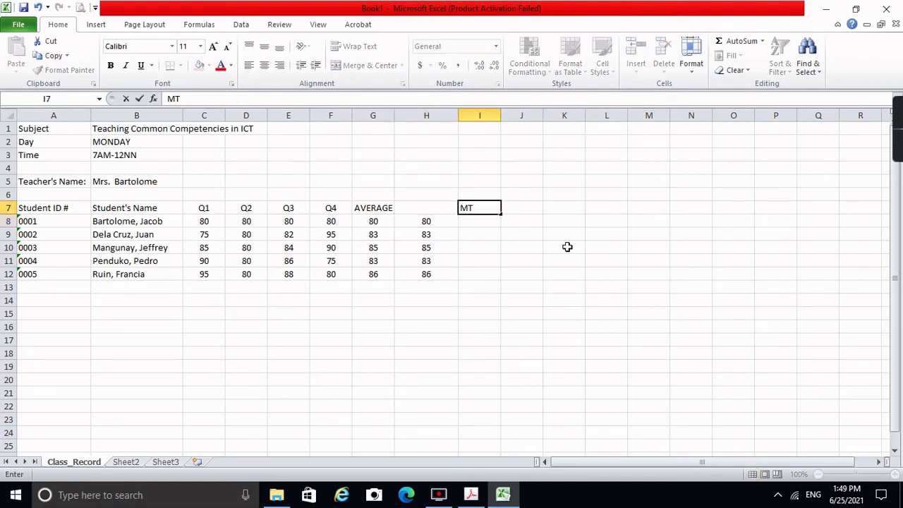
pyautogui.press('Tab')
# Step: Head column J as FT and give the first student MT 75 and FT 80
pyautogui.write('FT')
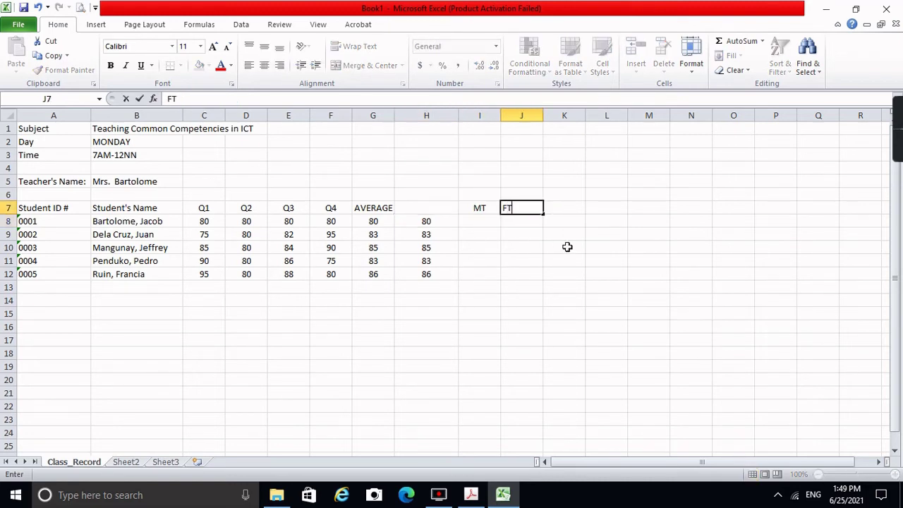
pyautogui.press('Return')
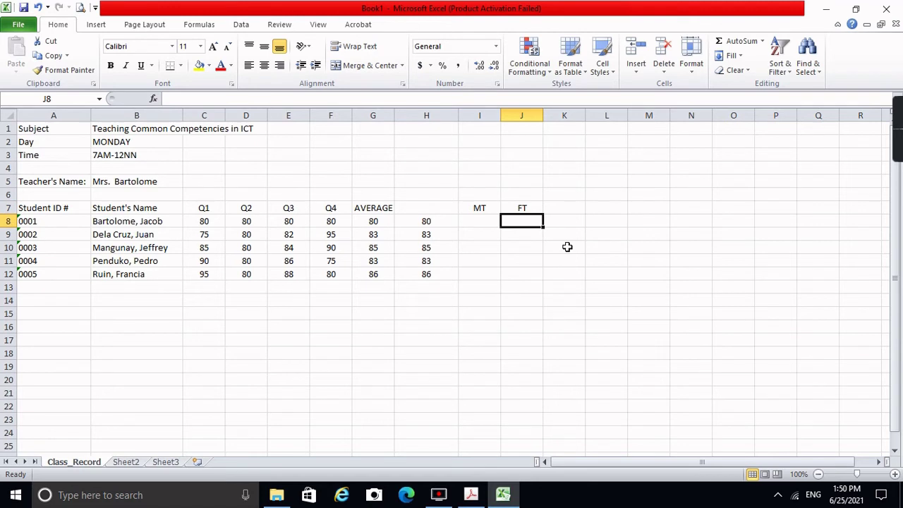
pyautogui.press('Left')
pyautogui.write('75')
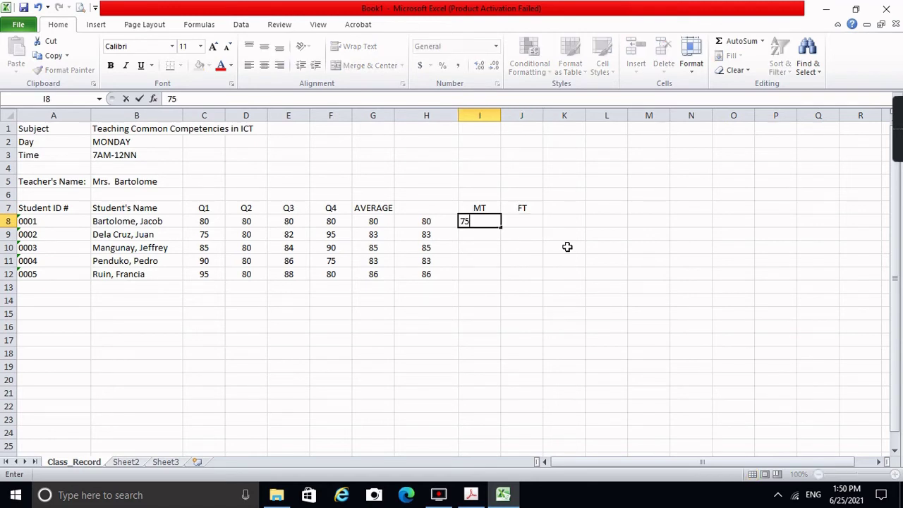
pyautogui.press('Tab')
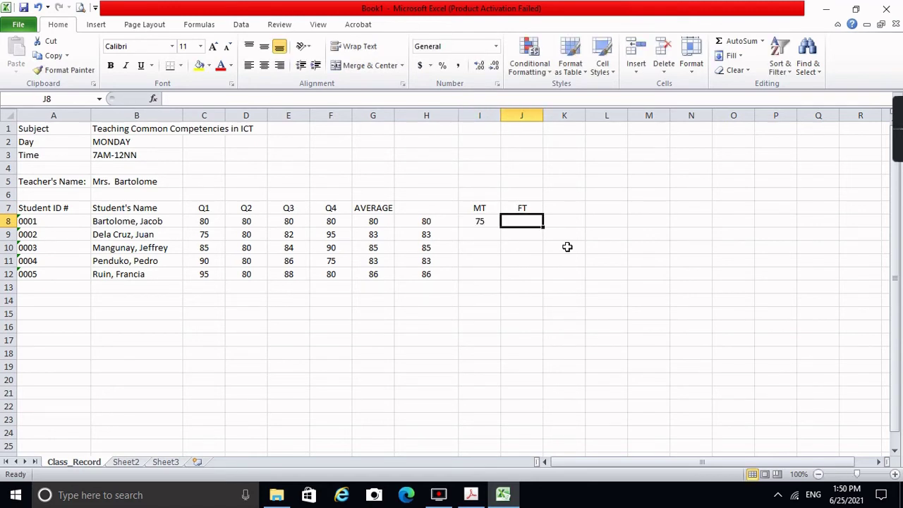
pyautogui.write('80')
pyautogui.press('Return')
# Step: Enter MT scores 80, 80, 85 and 90 for the remaining four students
pyautogui.press('Up')
pyautogui.press('Left')
pyautogui.press('Right')
pyautogui.press('Left')
pyautogui.press('Left')
pyautogui.press('Left')
pyautogui.press('Right')
pyautogui.press('Right')
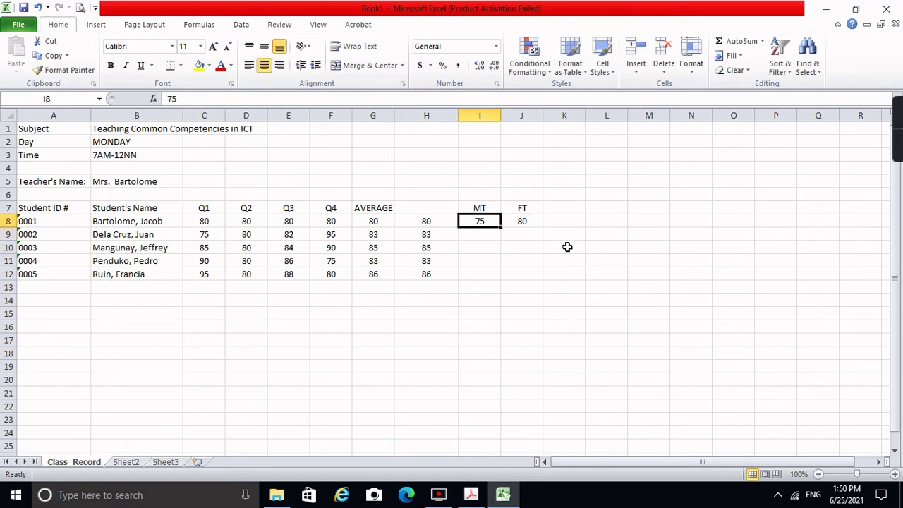
pyautogui.press('Right')
pyautogui.press('Left')
pyautogui.press('Left')
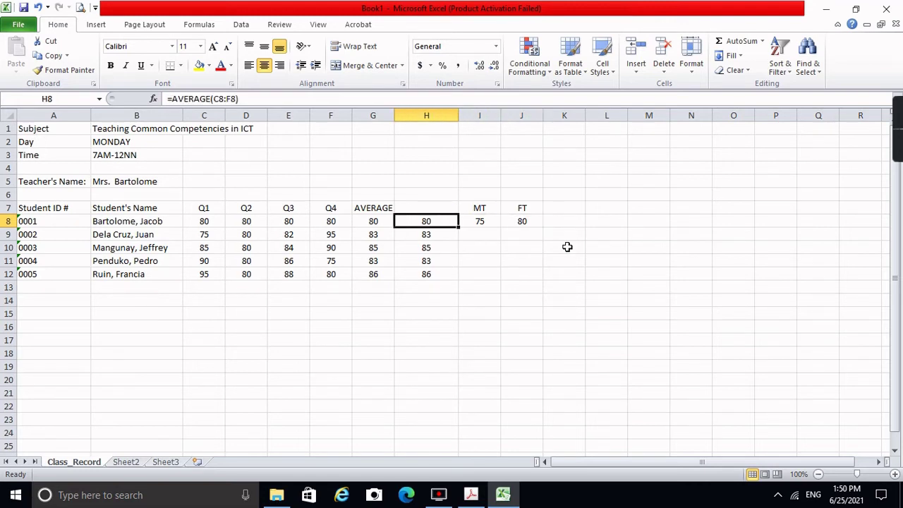
pyautogui.press('Down')
pyautogui.press('Left')
pyautogui.press('Left')
pyautogui.press('Left')
pyautogui.press('Left')
pyautogui.press('Left')
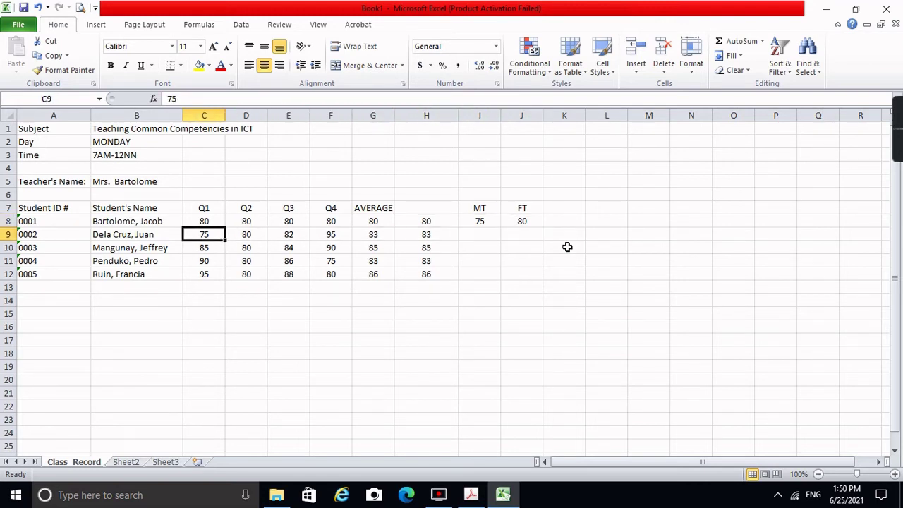
pyautogui.press('Up')
pyautogui.press('Right')
pyautogui.press('Right')
pyautogui.press('Right')
pyautogui.press('Right')
pyautogui.press('Right')
pyautogui.press('Right')
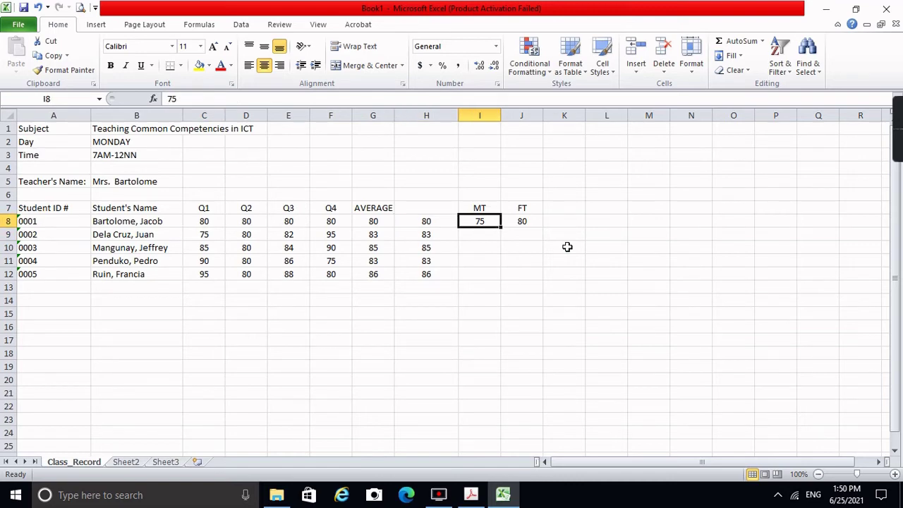
pyautogui.press('Down')
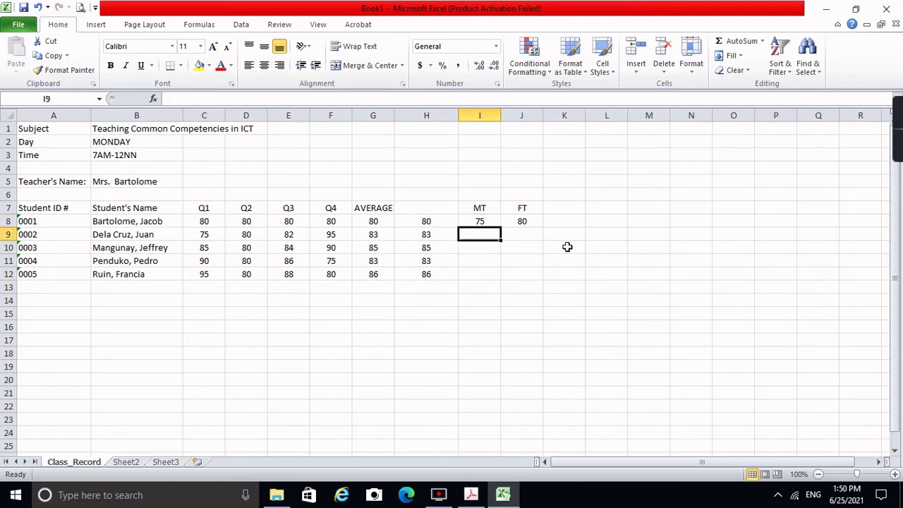
pyautogui.write('80')
pyautogui.press('Return')
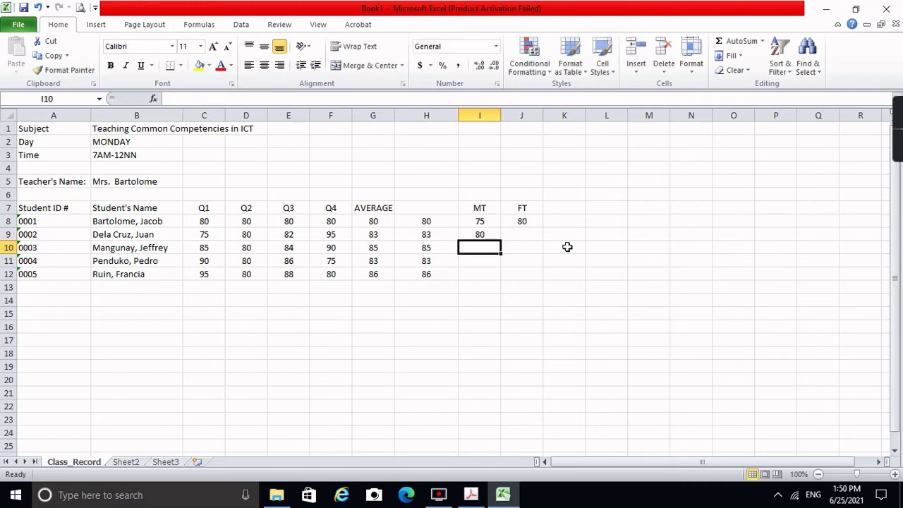
pyautogui.write('80')
pyautogui.press('Return')
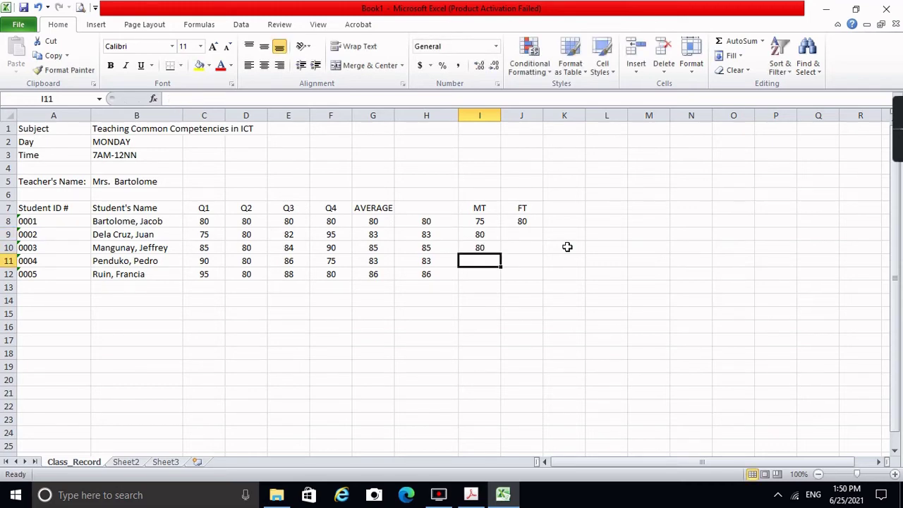
pyautogui.write('85')
pyautogui.press('Return')
pyautogui.write('90')
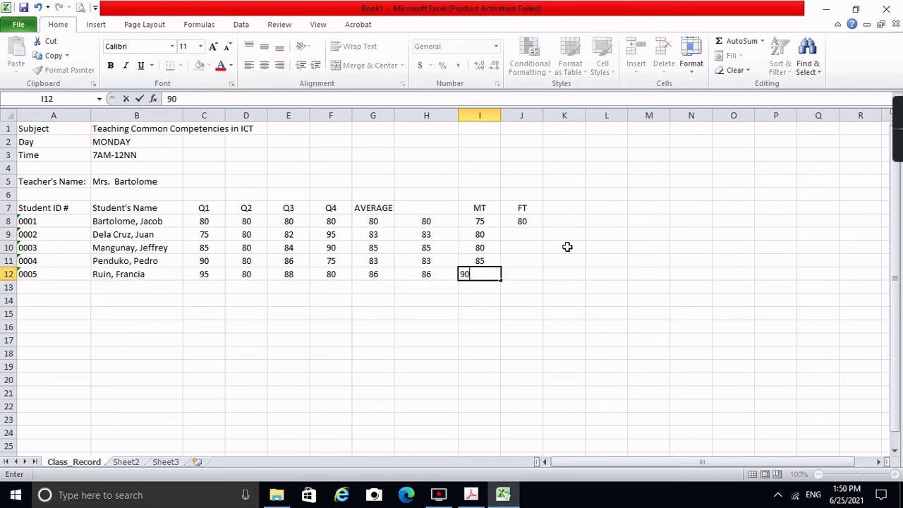
pyautogui.press('Return')
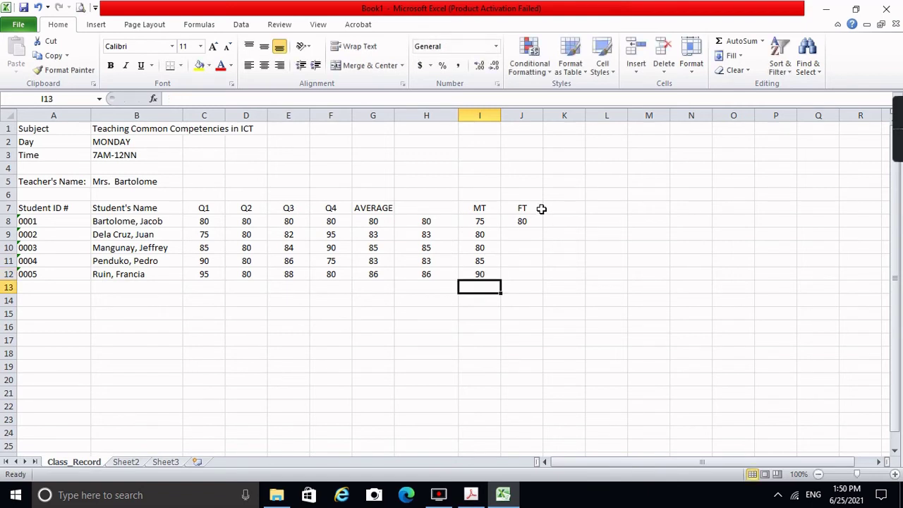
# Step: Enter FT scores 90, 85, 80 and 80 for the remaining students, fixing a stray 9
pyautogui.click(534, 233)
pyautogui.write('90')
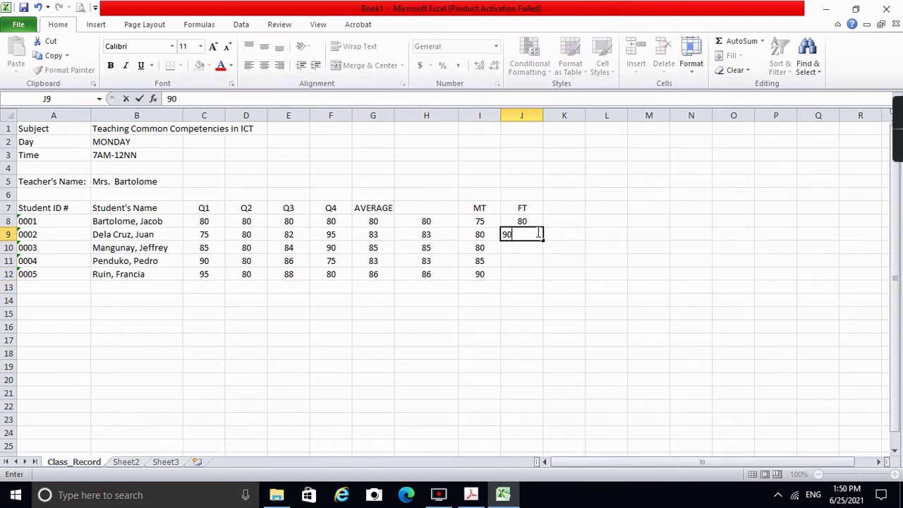
pyautogui.press('Return')
pyautogui.write('85')
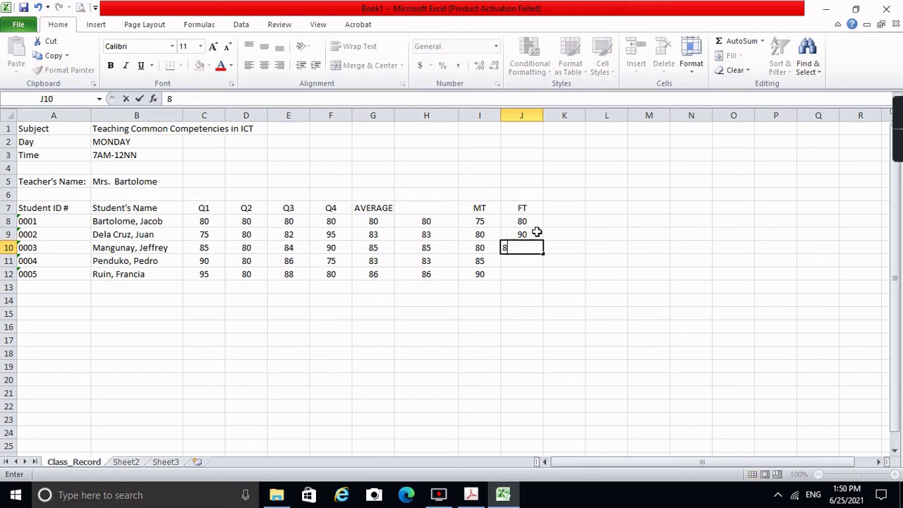
pyautogui.press('Return')
pyautogui.write('9')
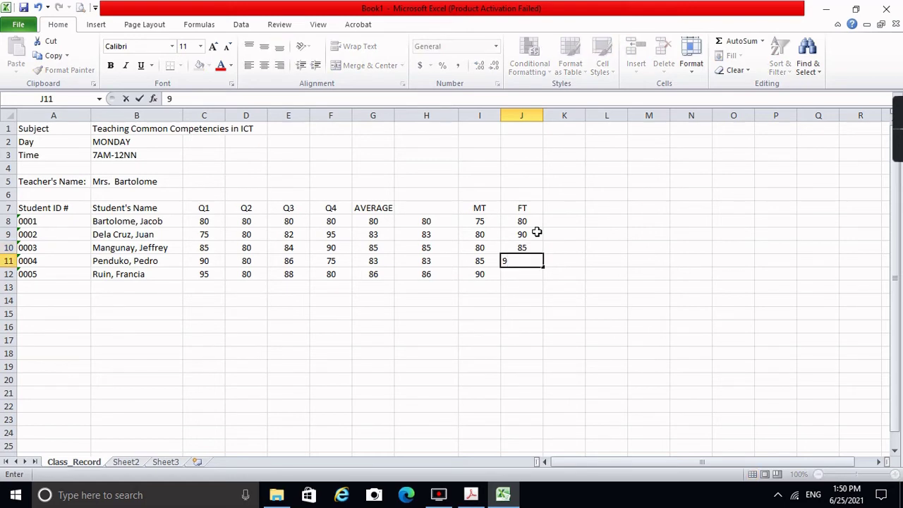
pyautogui.press('BackSpace')
pyautogui.write('80')
pyautogui.press('Return')
pyautogui.write('80')
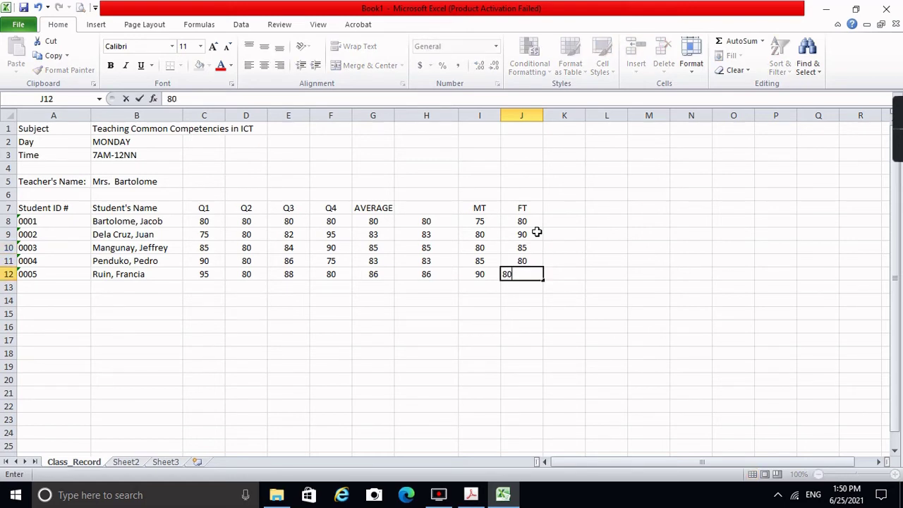
pyautogui.press('Return')
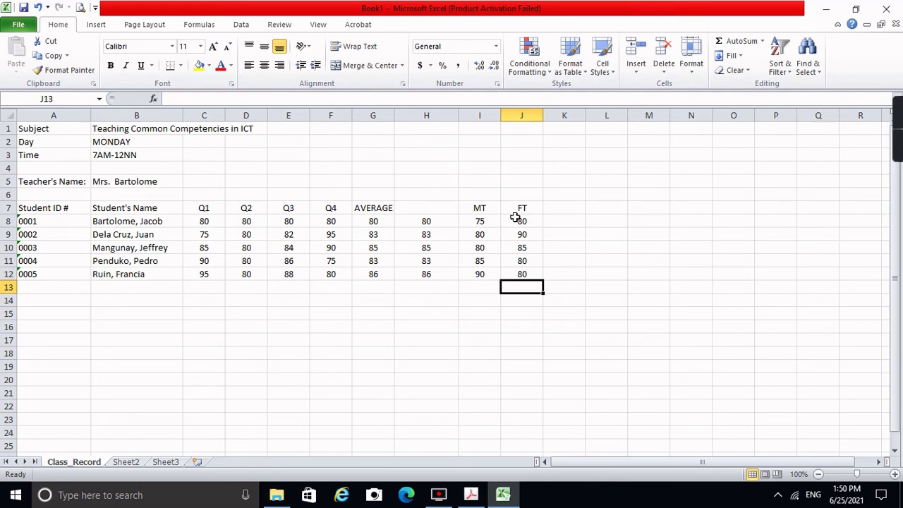
pyautogui.click(557, 220)
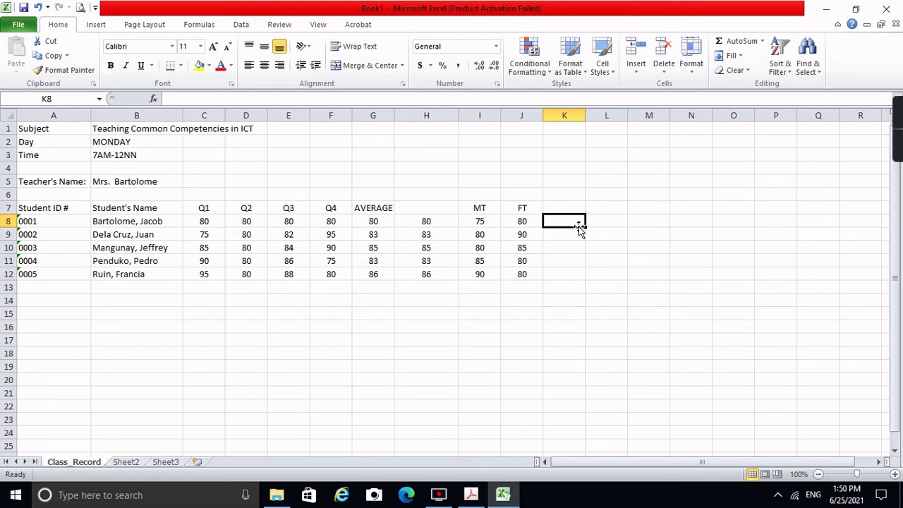
# Step: Add the heading EXAM in cell K7
pyautogui.click(570, 207)
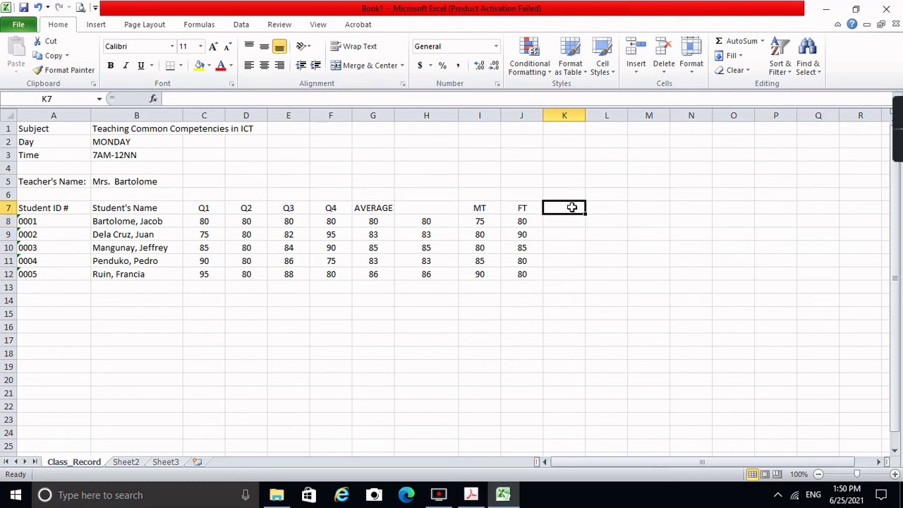
pyautogui.write('EXAM')
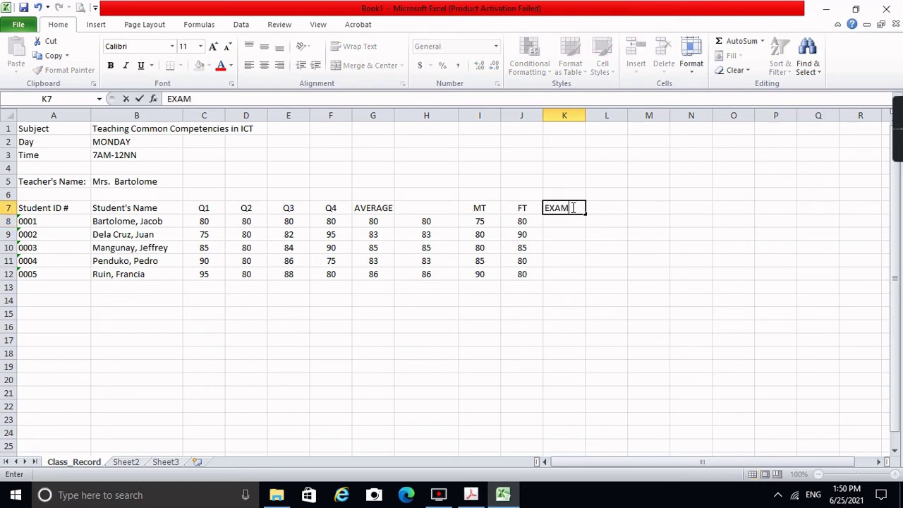
pyautogui.press('Return')
# Step: Put centred weight labels (1/3) above MT and (2/3) above FT in I6:J6
pyautogui.click(468, 191)
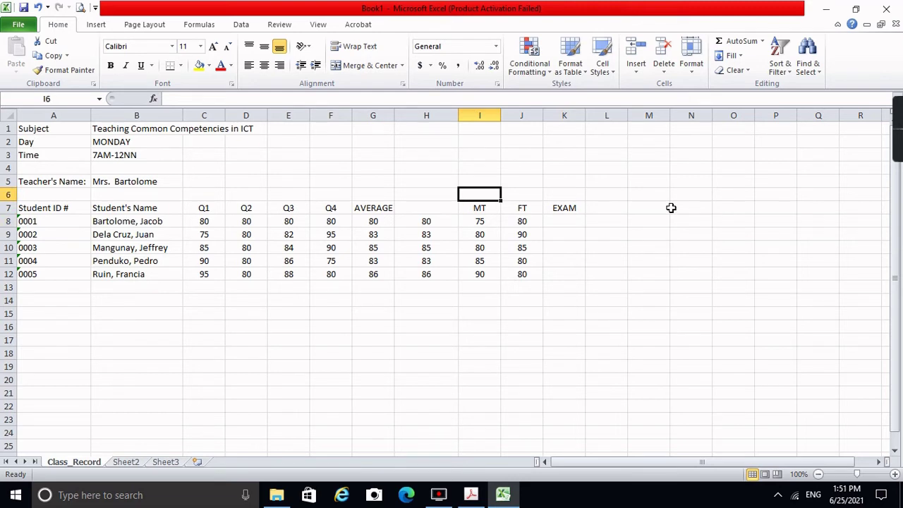
pyautogui.write("'")
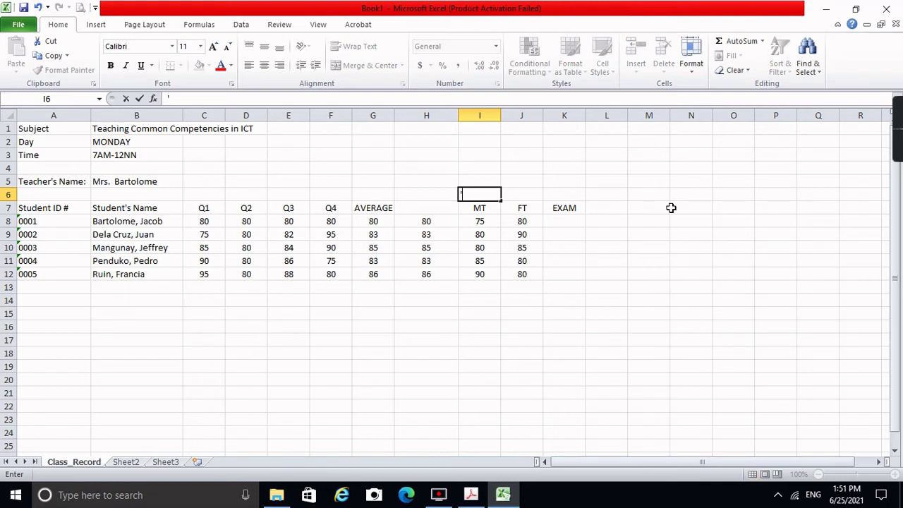
pyautogui.write('(1/3)')
pyautogui.press('Return')
pyautogui.press('Up')
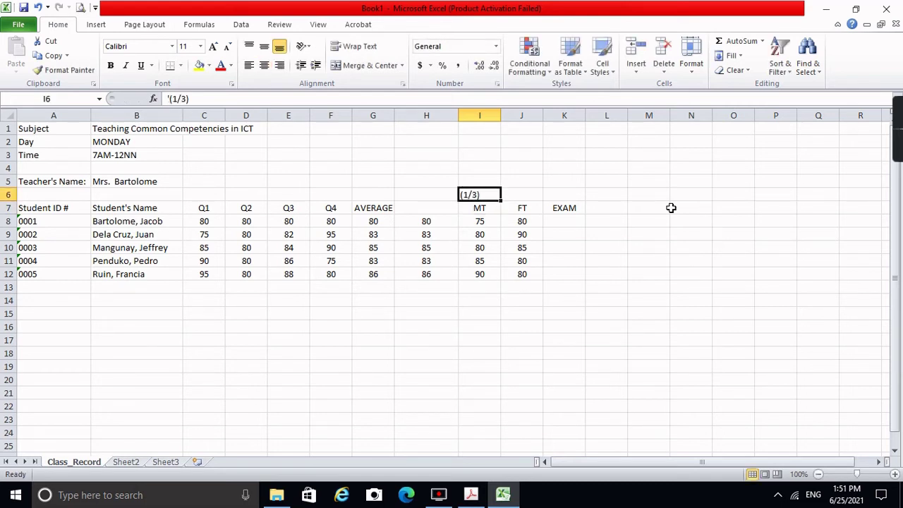
pyautogui.press('Right')
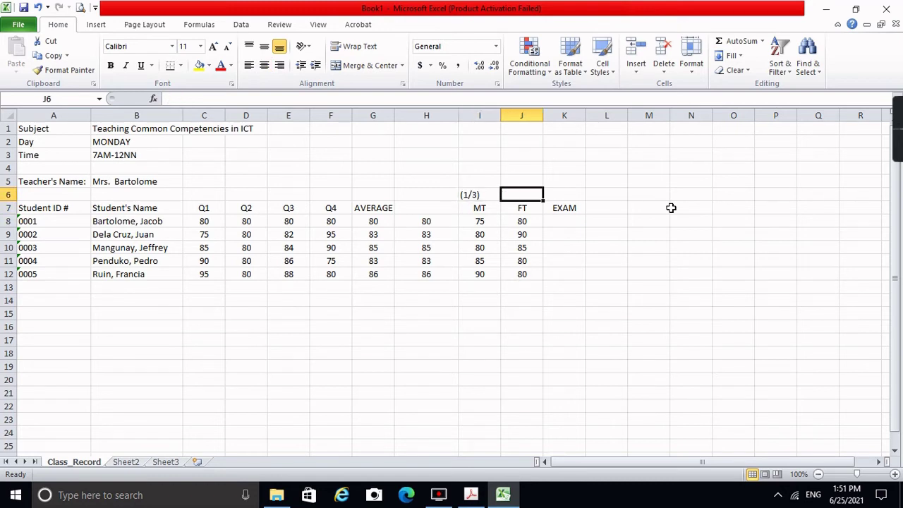
pyautogui.write("'")
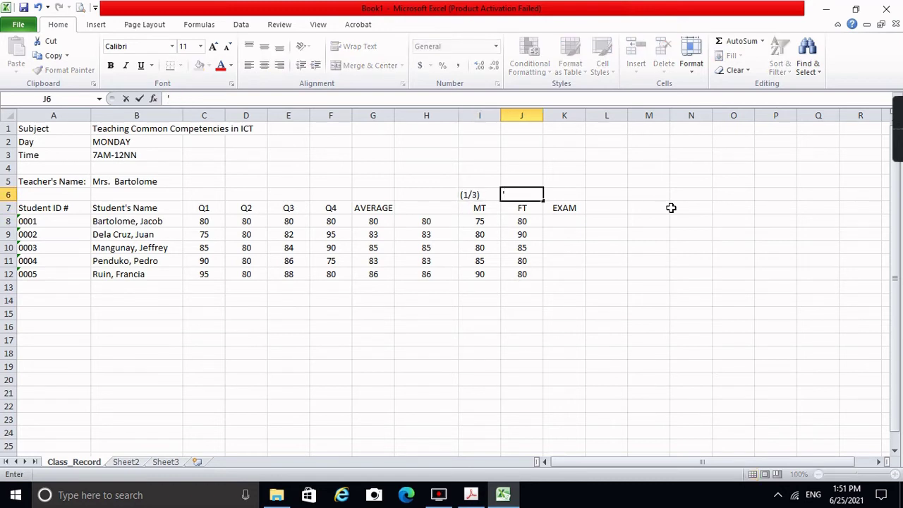
pyautogui.write('(2/3)')
pyautogui.press('Return')
pyautogui.press('Up')
pyautogui.press('Left')
pyautogui.hotkey('shift', 'Right')
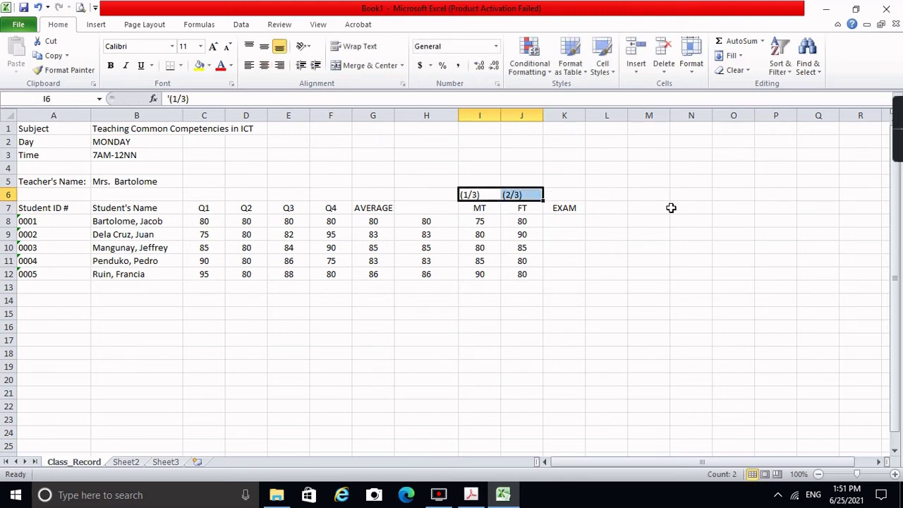
pyautogui.click(265, 67)
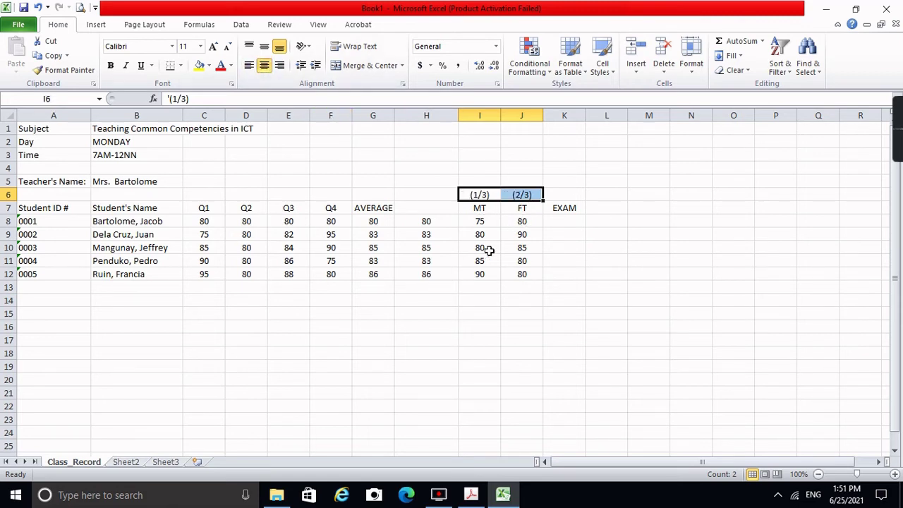
pyautogui.click(551, 223)
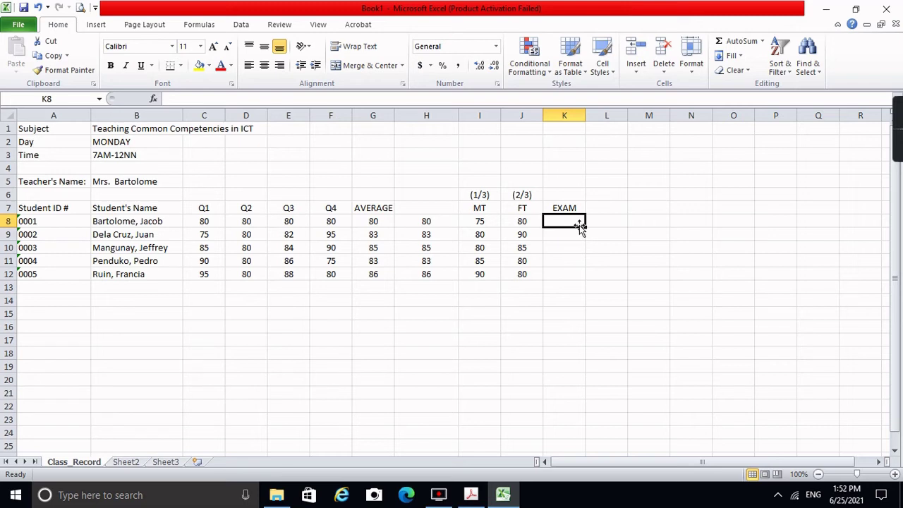
# Step: Enter =(I8+(J8*2))/3 in K8, counting the FT score double, giving 78.33333
pyautogui.write('=')
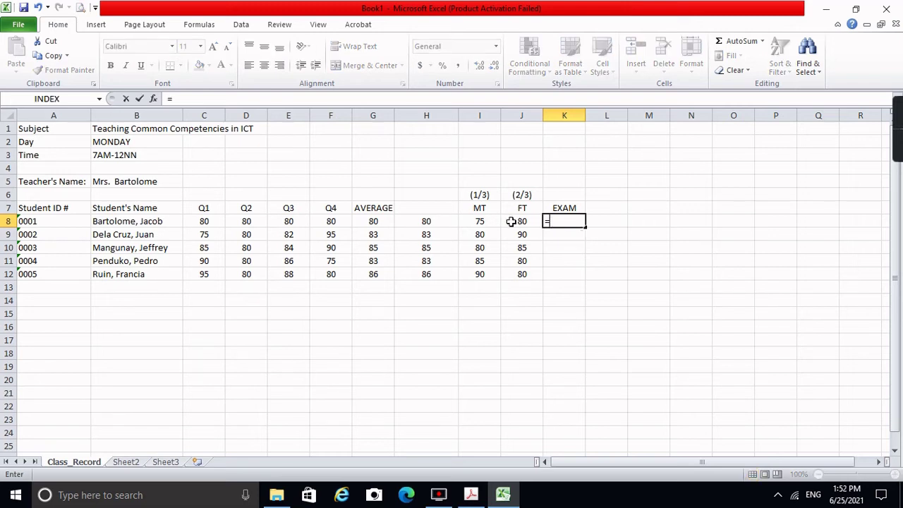
pyautogui.click(495, 221)
pyautogui.write('+')
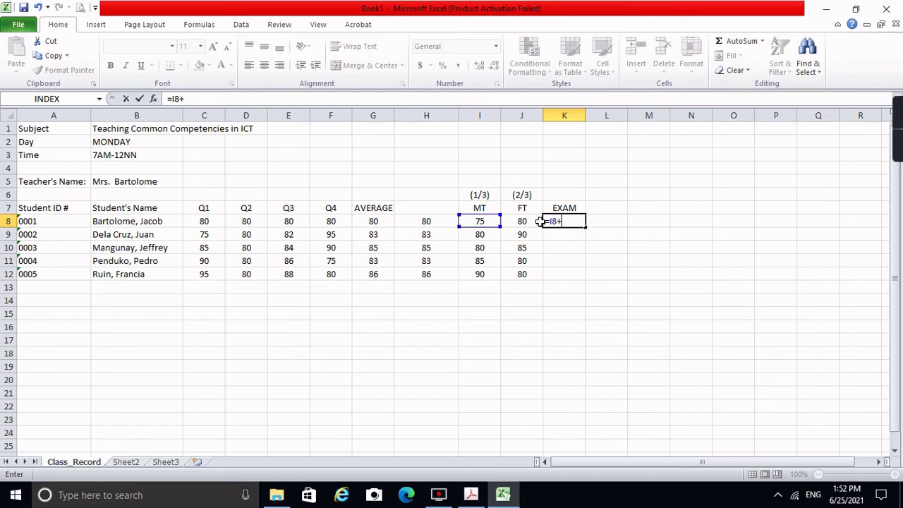
pyautogui.write('(')
pyautogui.click(529, 221)
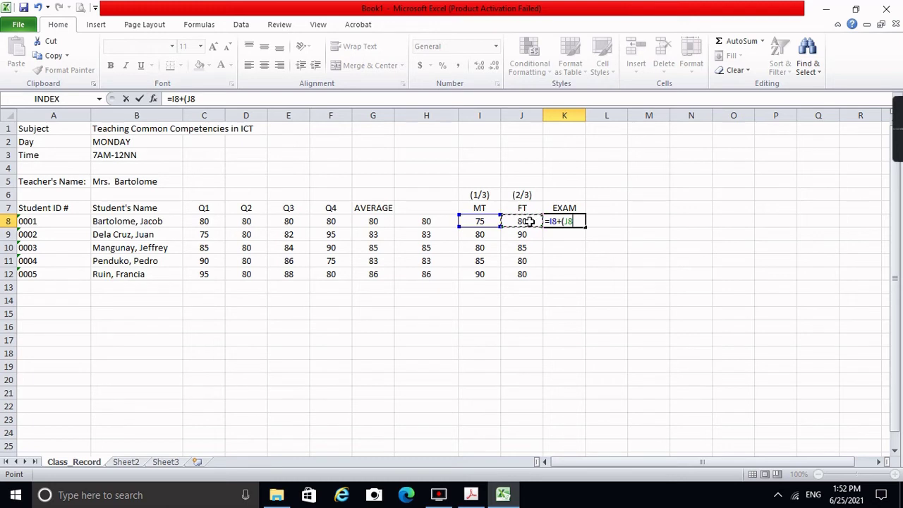
pyautogui.write('*2)')
pyautogui.write(')')
pyautogui.click(171, 101)
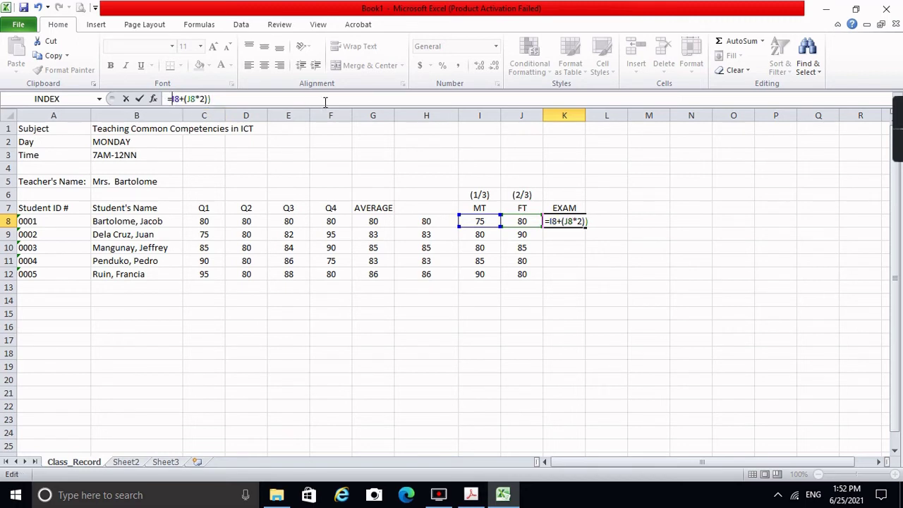
pyautogui.write('(')
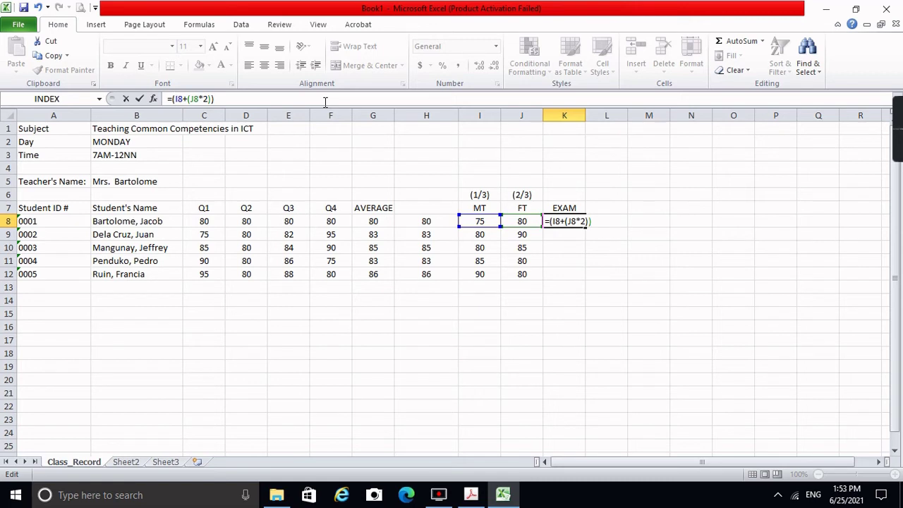
pyautogui.click(404, 98)
pyautogui.write('/3')
pyautogui.press('Return')
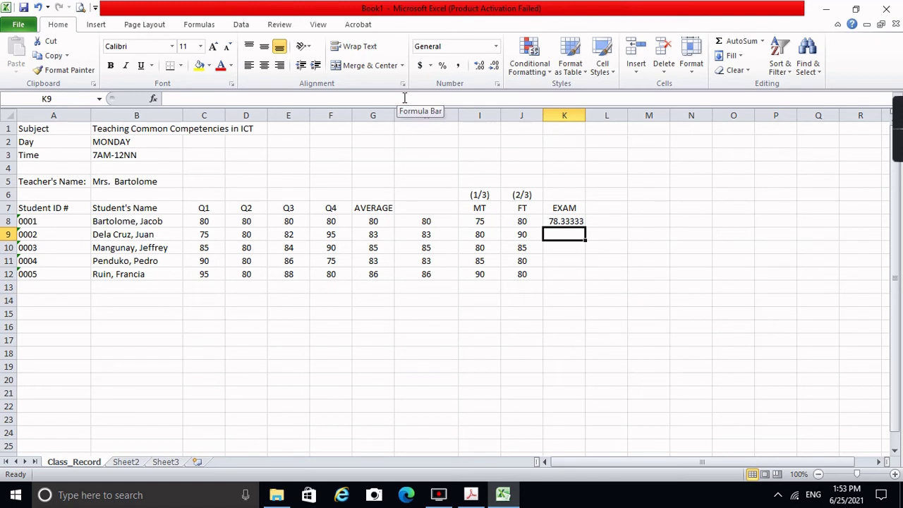
pyautogui.press('Up')
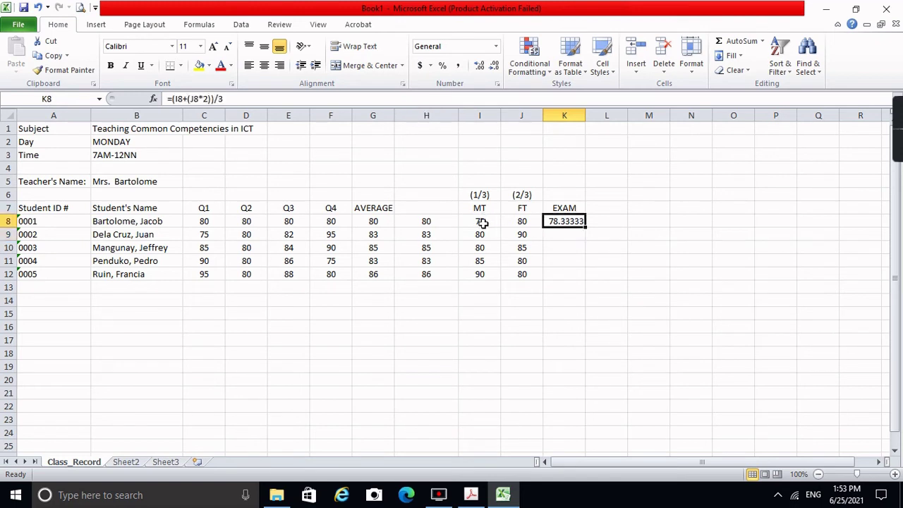
# Step: Reduce K8's EXAM grade to zero decimals so it shows 78, and centre it
pyautogui.click(483, 222)
pyautogui.click(516, 223)
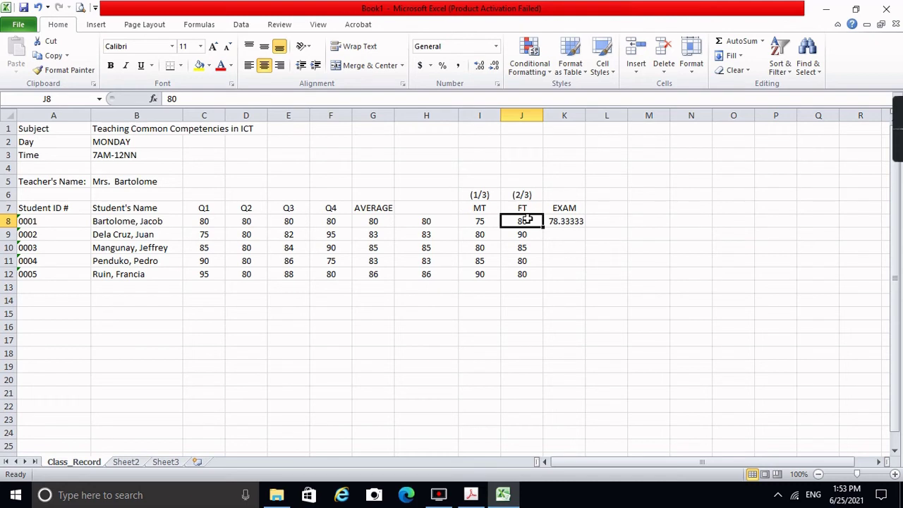
pyautogui.click(564, 221)
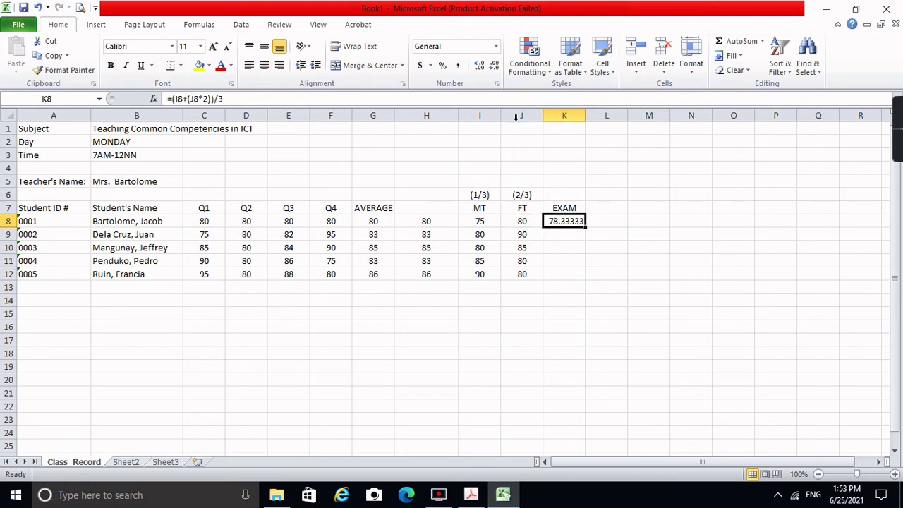
pyautogui.click(493, 69)
pyautogui.click(492, 70)
pyautogui.click(493, 70)
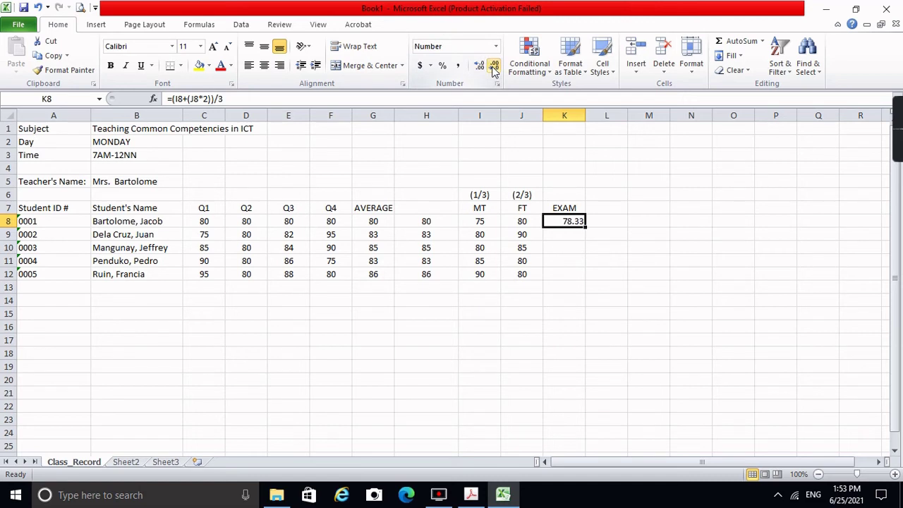
pyautogui.click(493, 71)
pyautogui.click(492, 70)
pyautogui.click(265, 65)
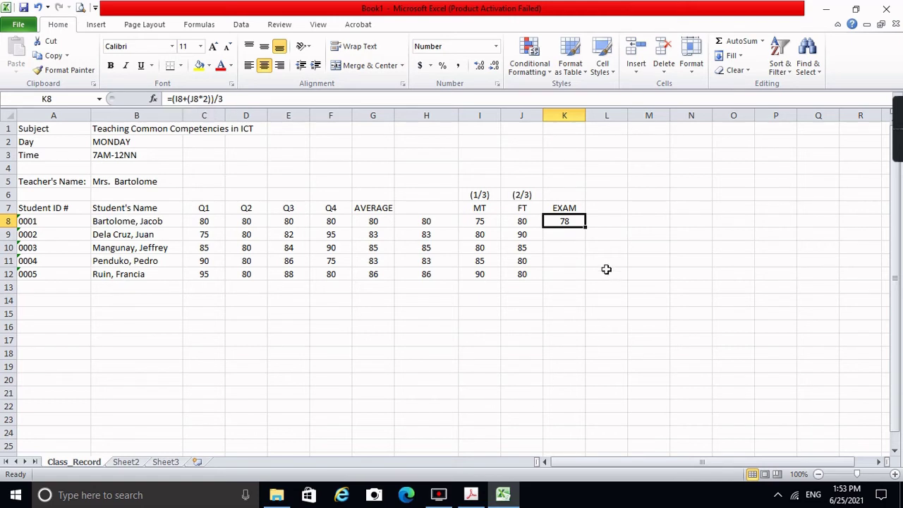
# Step: Copy the EXAM formula from K8 down to K12, giving 78, 87, 83, 82 and 83, and check the copies
pyautogui.moveTo(585, 229); pyautogui.dragTo(585, 281)
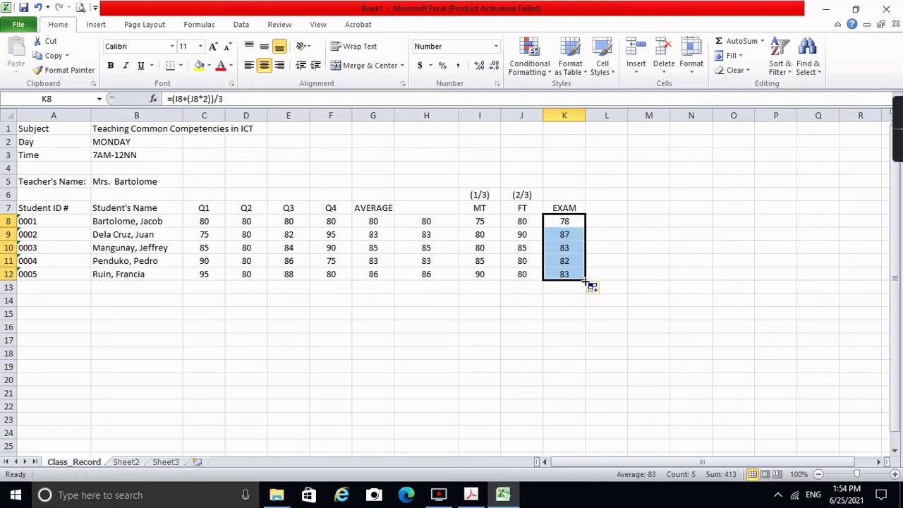
pyautogui.click(559, 222)
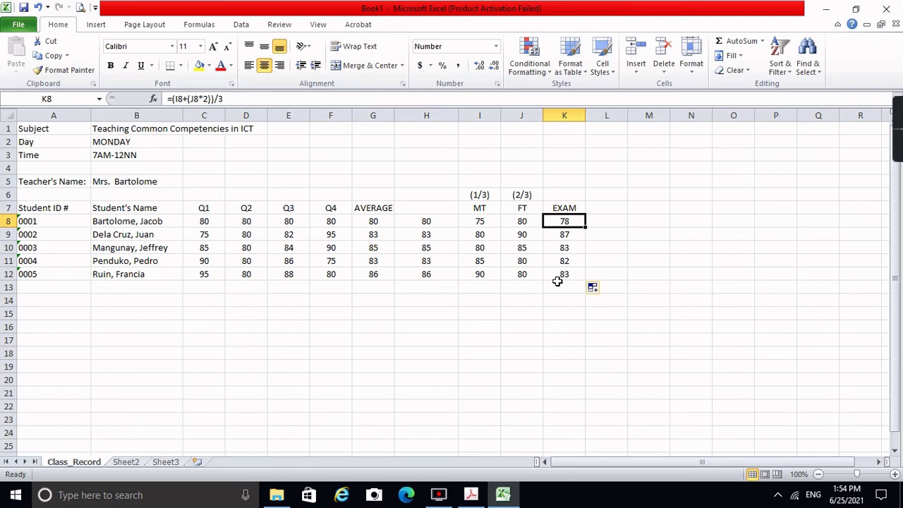
pyautogui.click(575, 233)
pyautogui.click(574, 273)
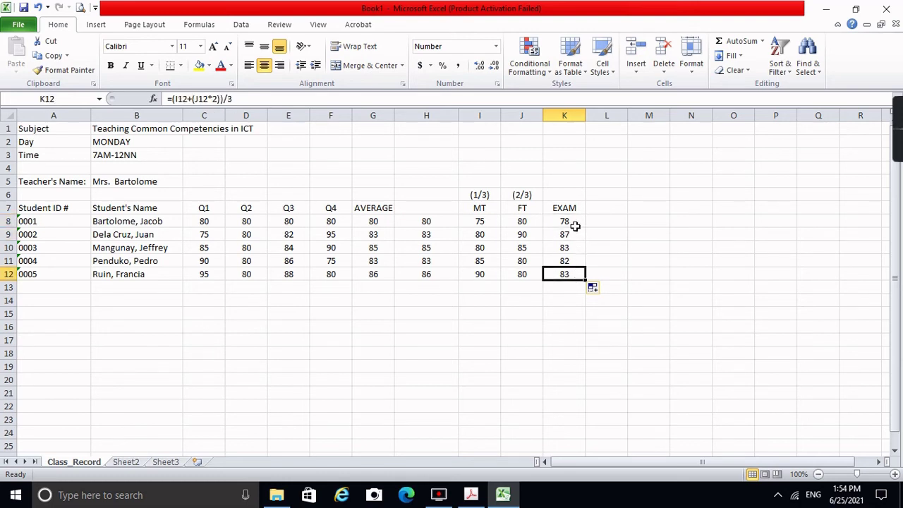
pyautogui.click(575, 223)
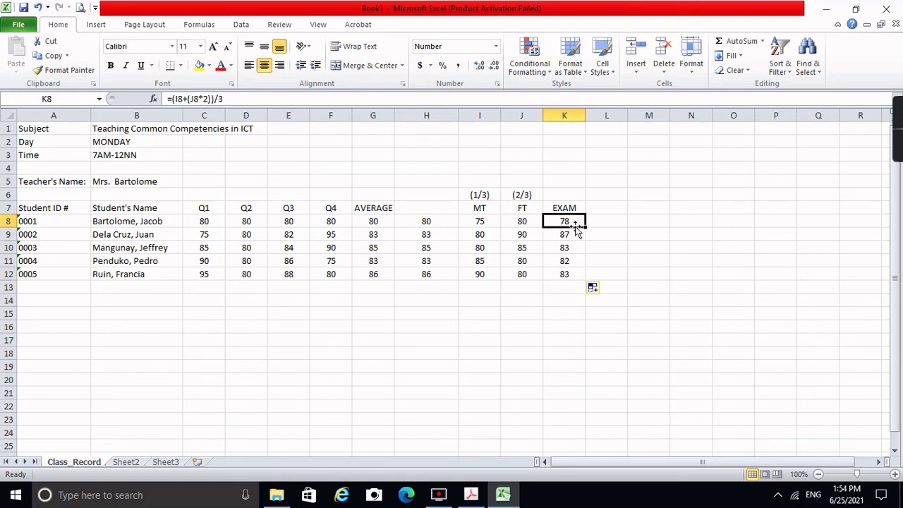
pyautogui.click(619, 226)
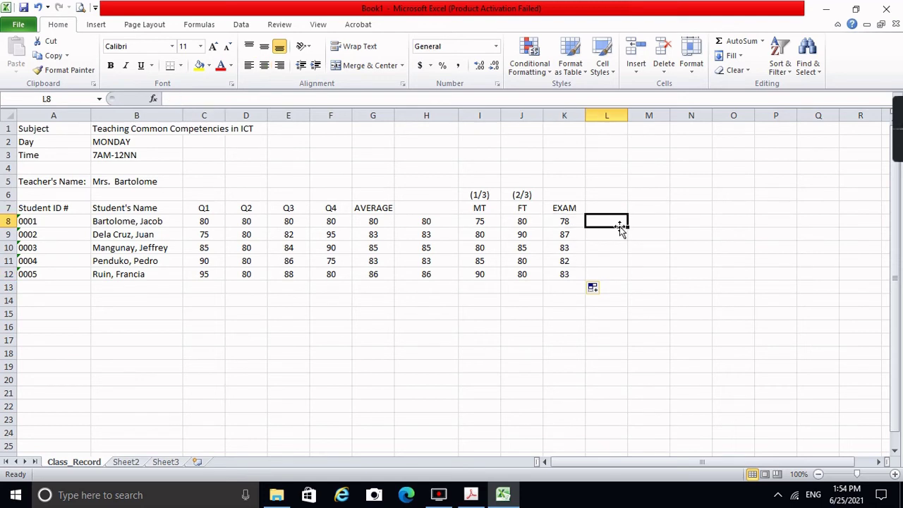
# Step: Shade the EXAM column K7:K12 light green
pyautogui.moveTo(548, 208); pyautogui.dragTo(559, 269)
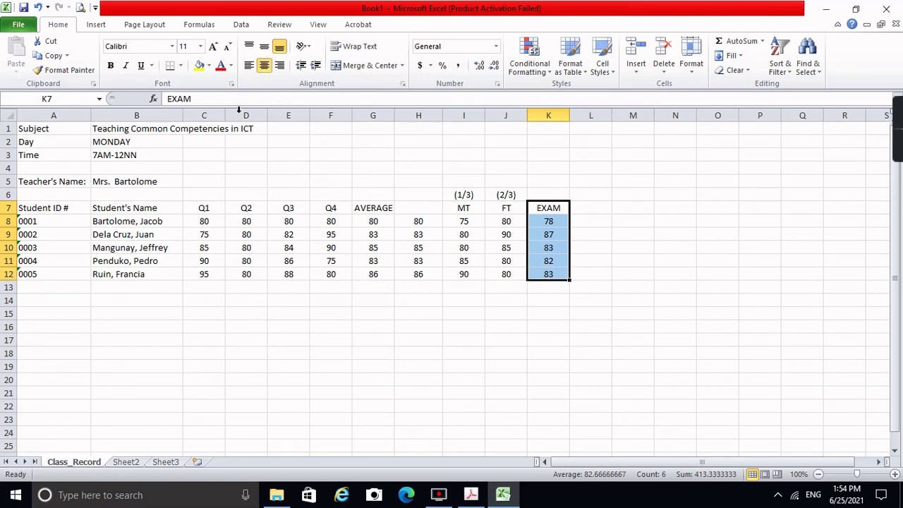
pyautogui.click(208, 66)
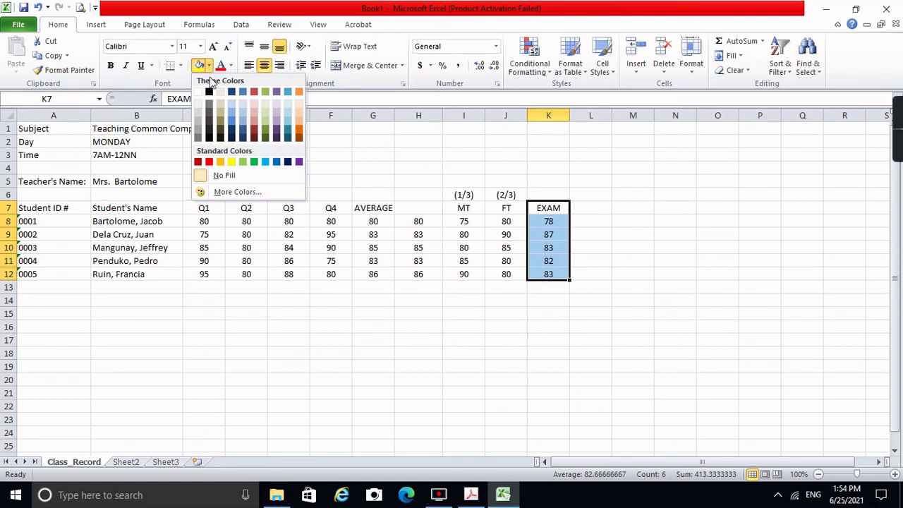
pyautogui.click(243, 162)
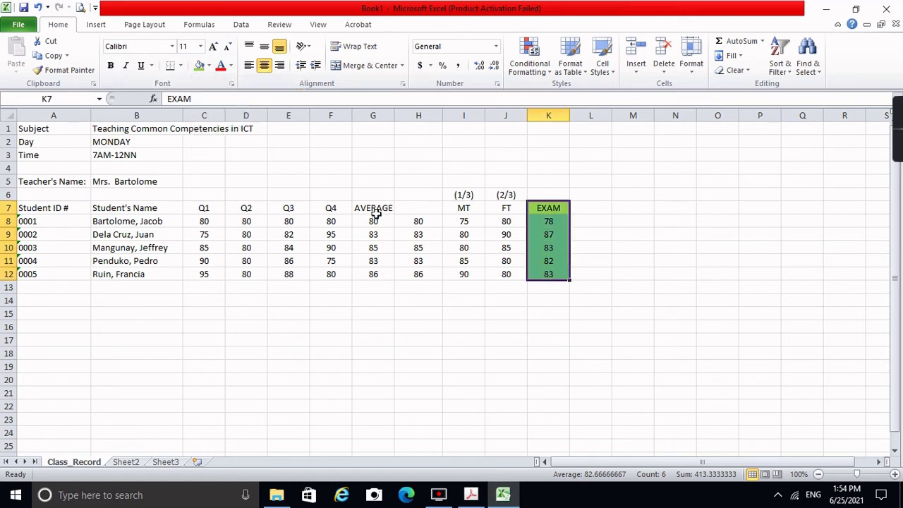
# Step: Shade the AVERAGE column G7:G12 yellow
pyautogui.moveTo(373, 209); pyautogui.dragTo(379, 274)
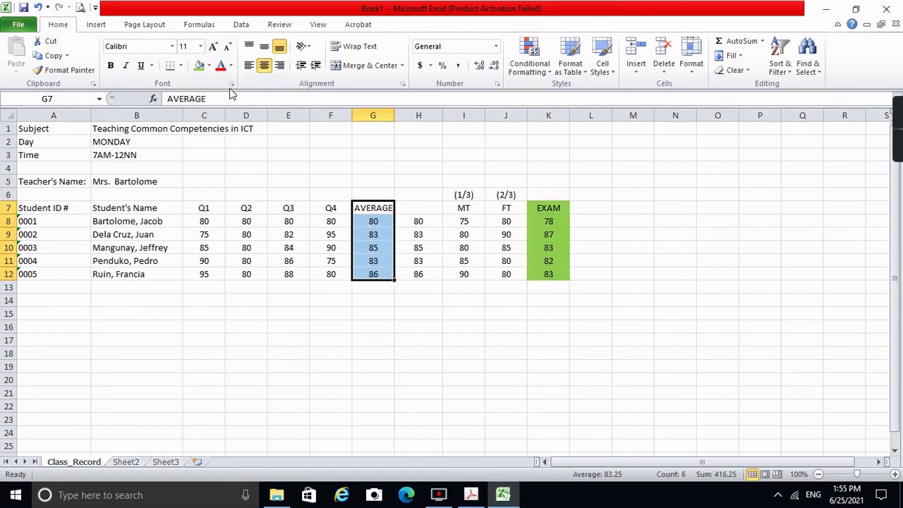
pyautogui.click(209, 66)
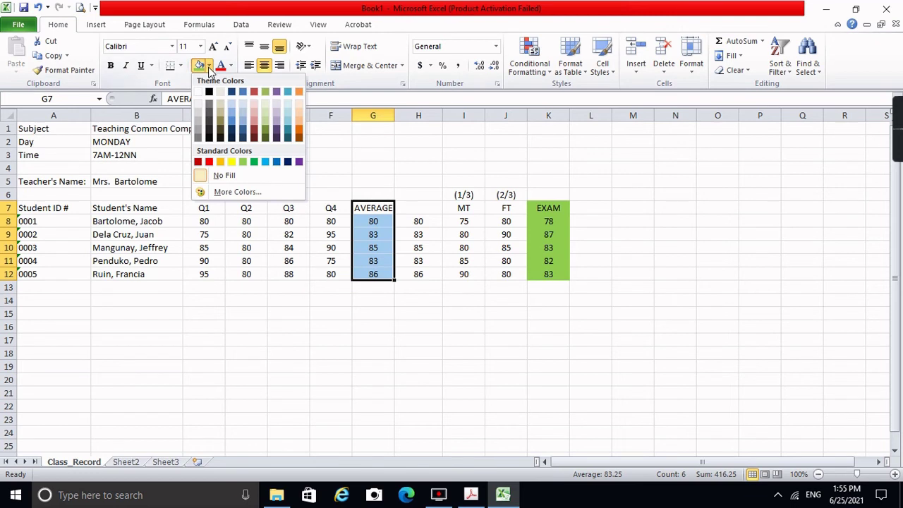
pyautogui.click(233, 162)
pyautogui.click(579, 219)
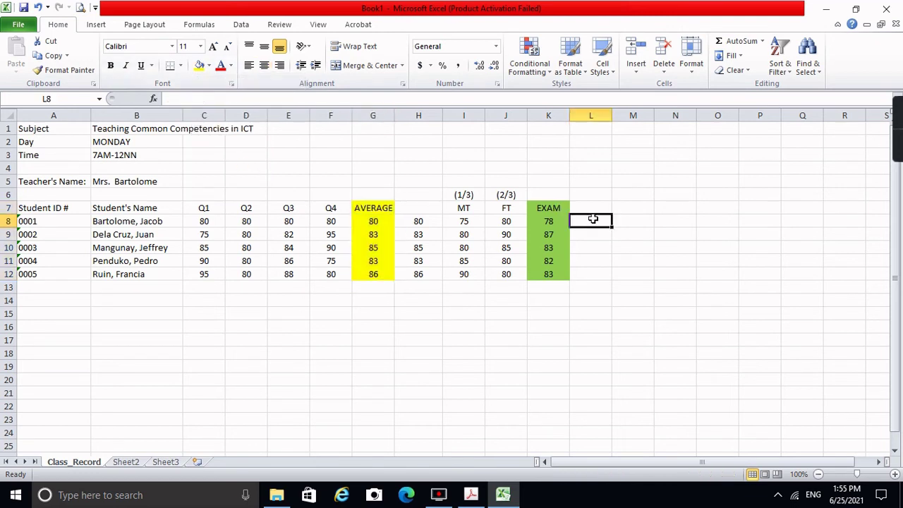
pyautogui.click(592, 210)
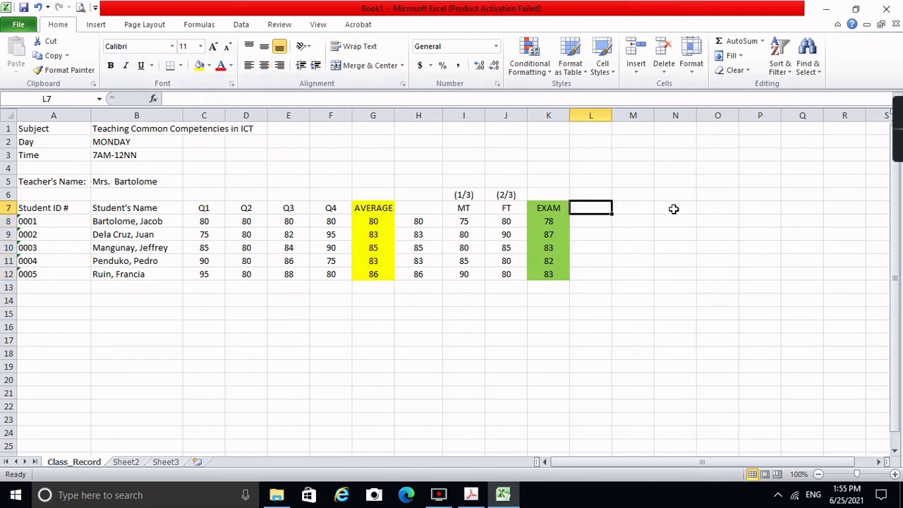
# Step: Head column L as FINAL GRADE and enter the 65% weight in G6
pyautogui.write('FINA')
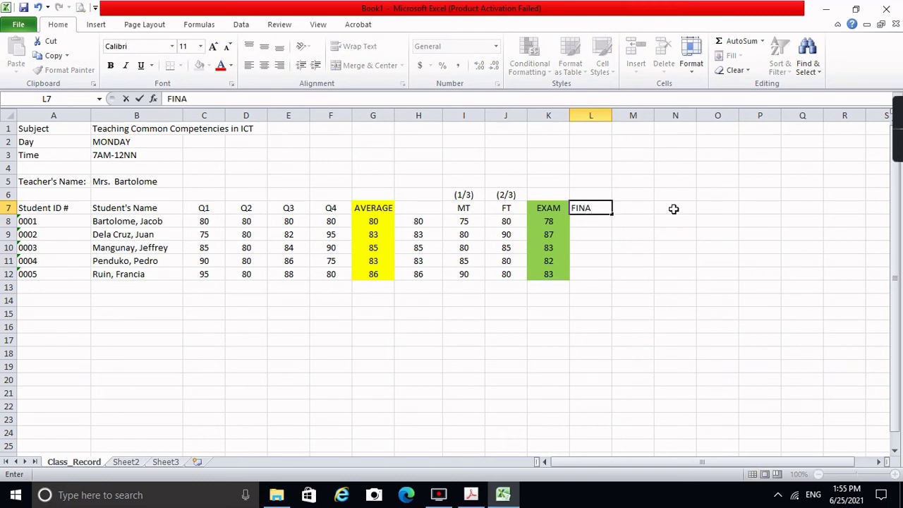
pyautogui.write('L GRADE')
pyautogui.press('Return')
pyautogui.click(555, 196)
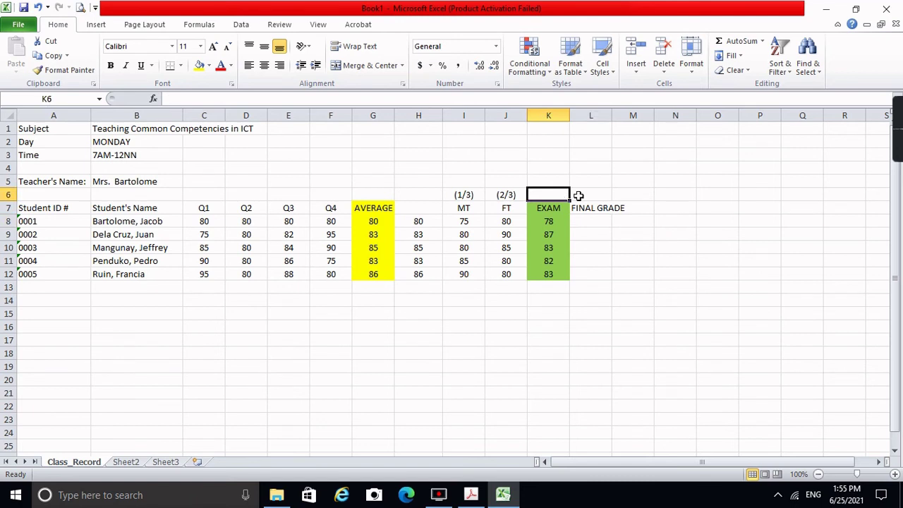
pyautogui.click(378, 196)
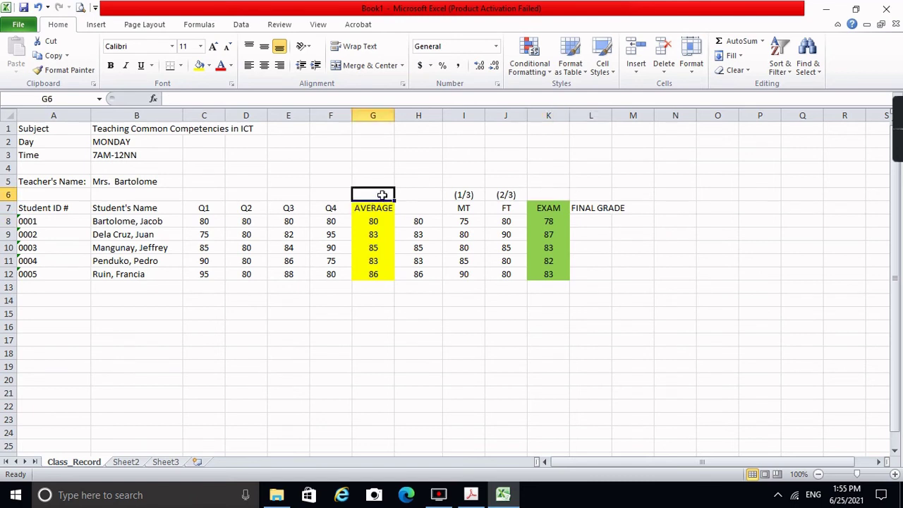
pyautogui.write('65')
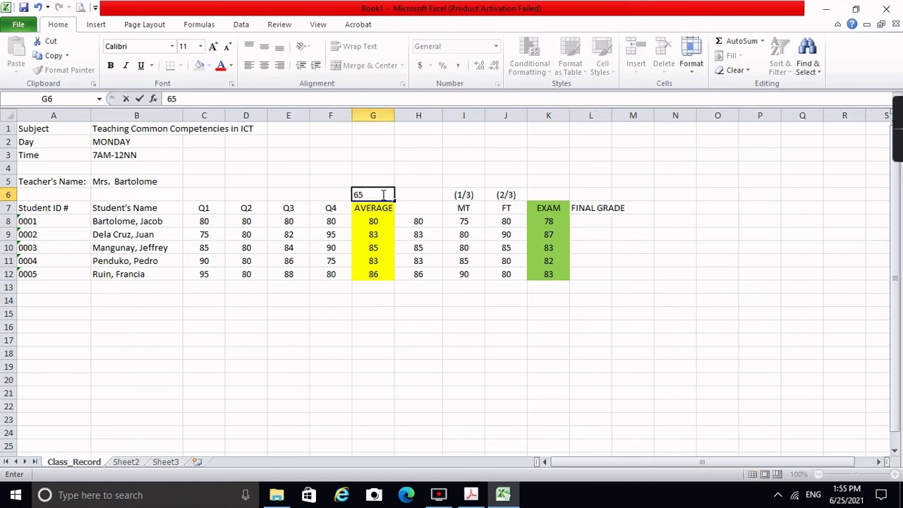
pyautogui.write('%')
pyautogui.click(354, 195)
pyautogui.press('Return')
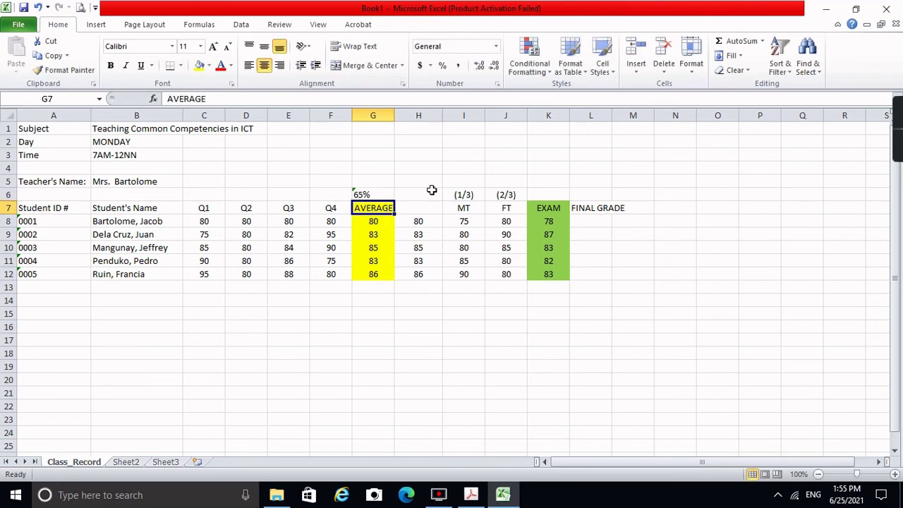
pyautogui.press('Up')
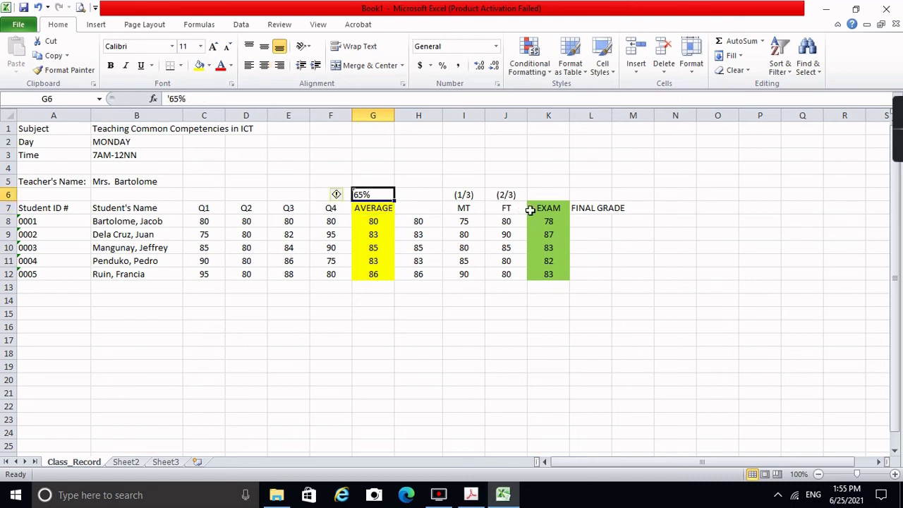
# Step: Enter '35% in K6 and centre both the 65% and 35% weight labels
pyautogui.click(550, 190)
pyautogui.write("'")
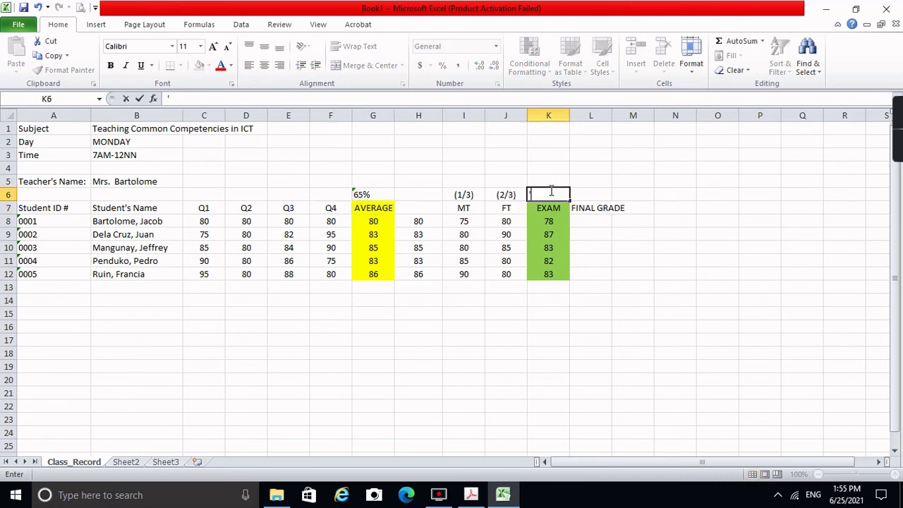
pyautogui.write('35%')
pyautogui.click(390, 218)
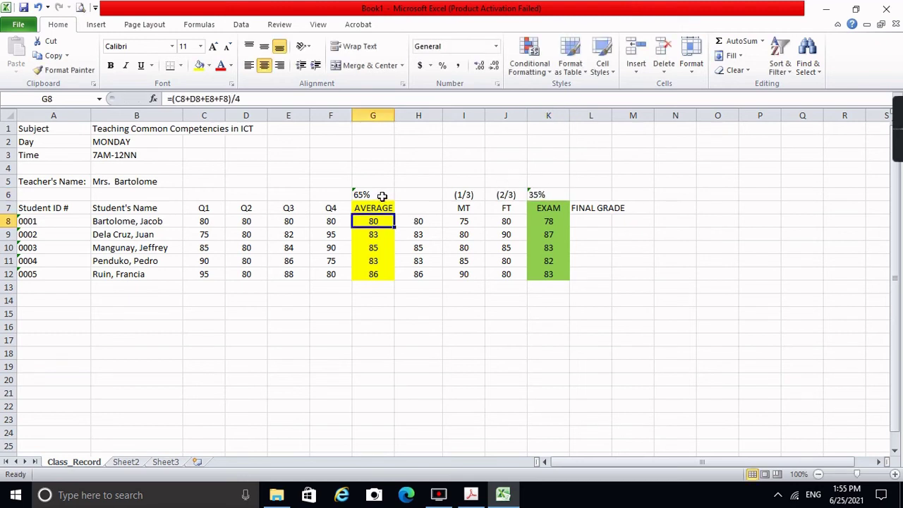
pyautogui.click(381, 196)
pyautogui.click(263, 65)
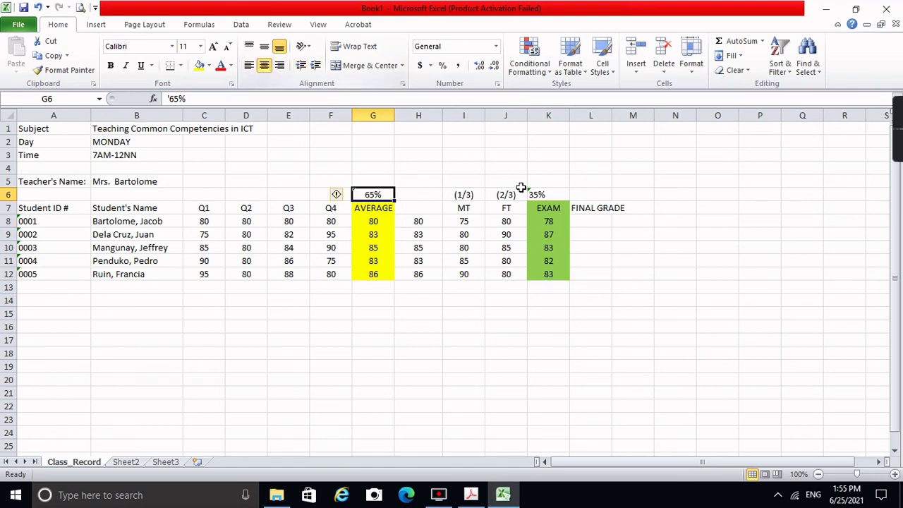
pyautogui.click(552, 194)
pyautogui.click(266, 68)
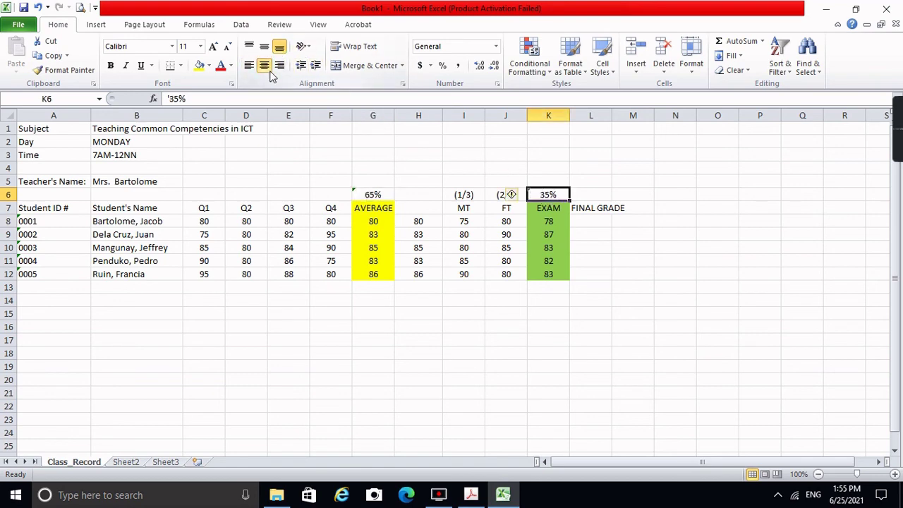
pyautogui.click(589, 225)
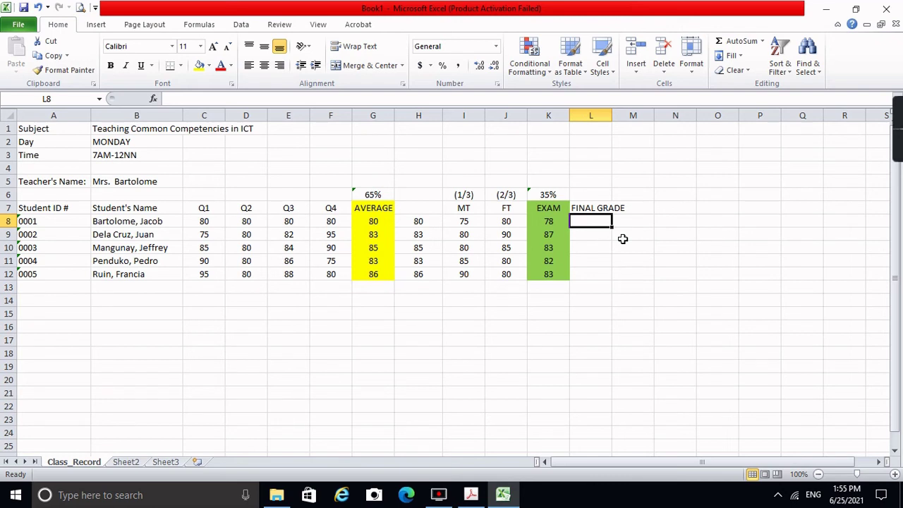
# Step: Enter =(G8*0.65)+(K8*0.35) in L8, giving the first student's final grade 79.41667
pyautogui.write('=')
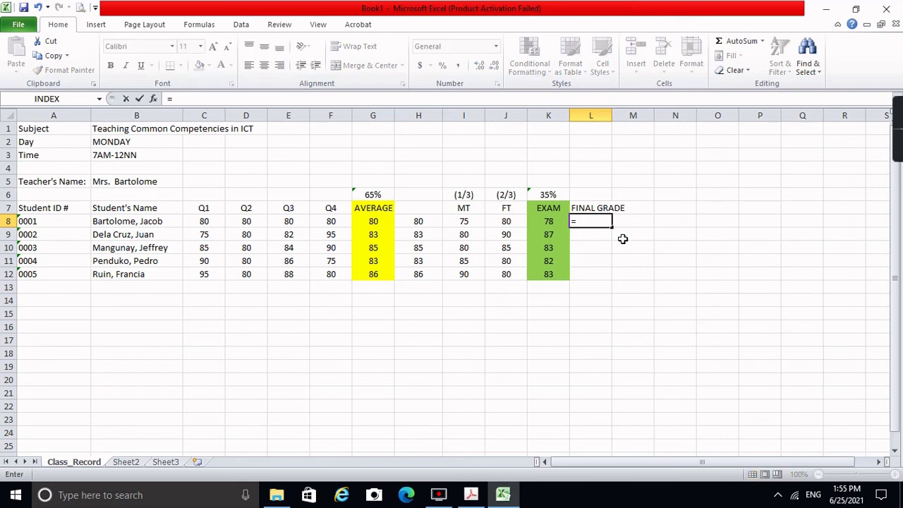
pyautogui.write('(')
pyautogui.click(379, 221)
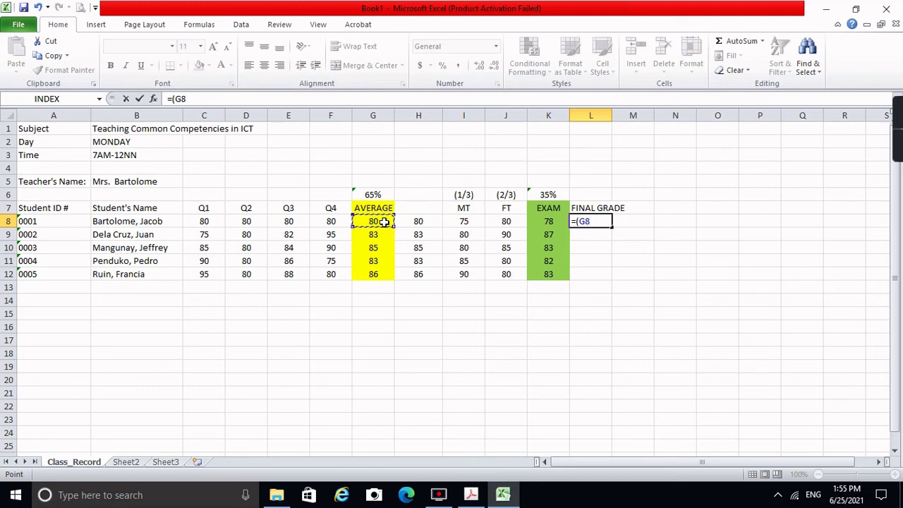
pyautogui.write('*0.65)')
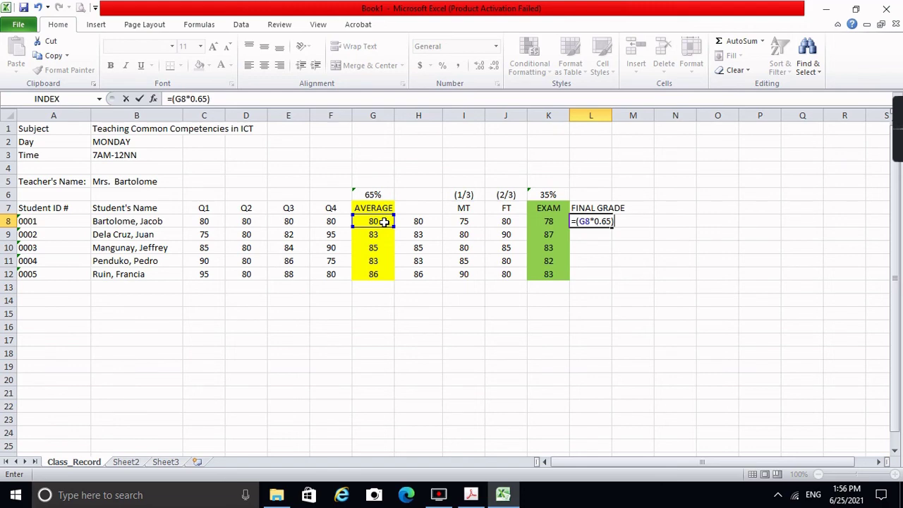
pyautogui.write('+(')
pyautogui.click(558, 220)
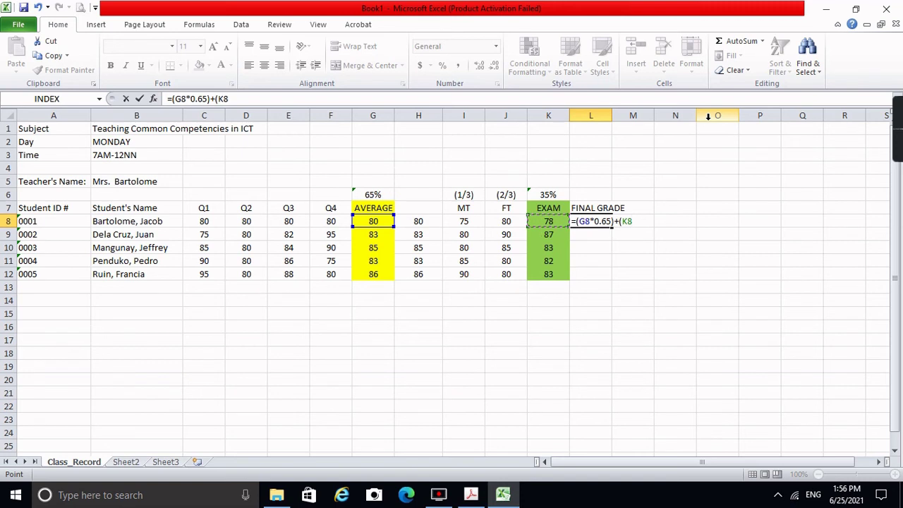
pyautogui.write('*0.35)')
pyautogui.press('Return')
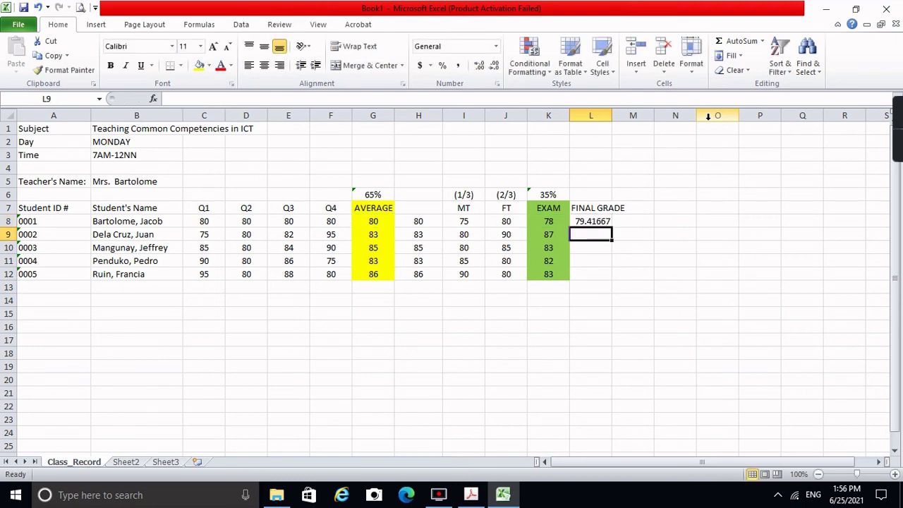
pyautogui.press('Up')
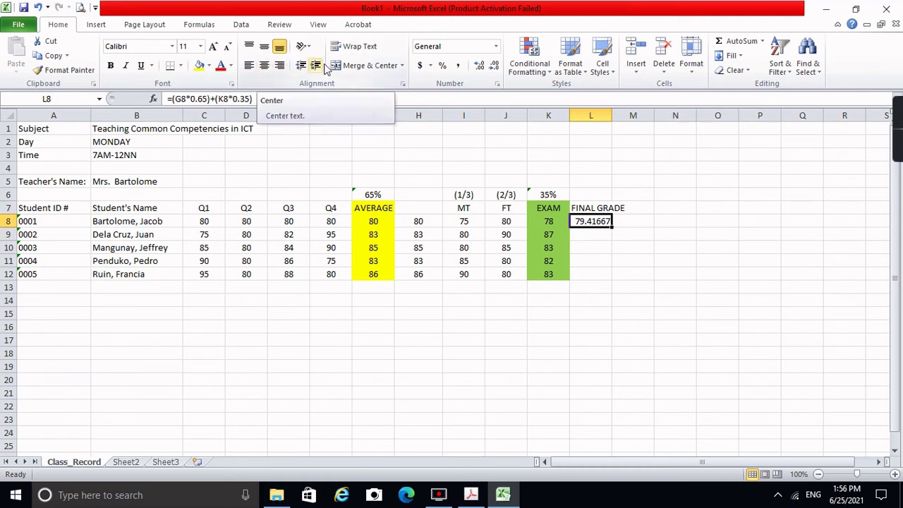
# Step: Round L8 to a whole number, centre L8 and the L7 heading, and widen column L
pyautogui.click(494, 68)
pyautogui.click(494, 68)
pyautogui.click(494, 68)
pyautogui.click(494, 68)
pyautogui.click(494, 68)
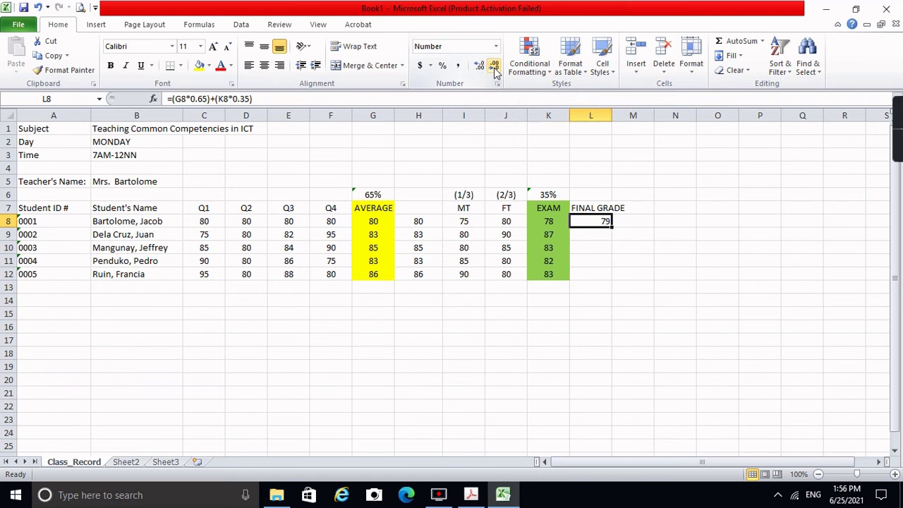
pyautogui.click(265, 67)
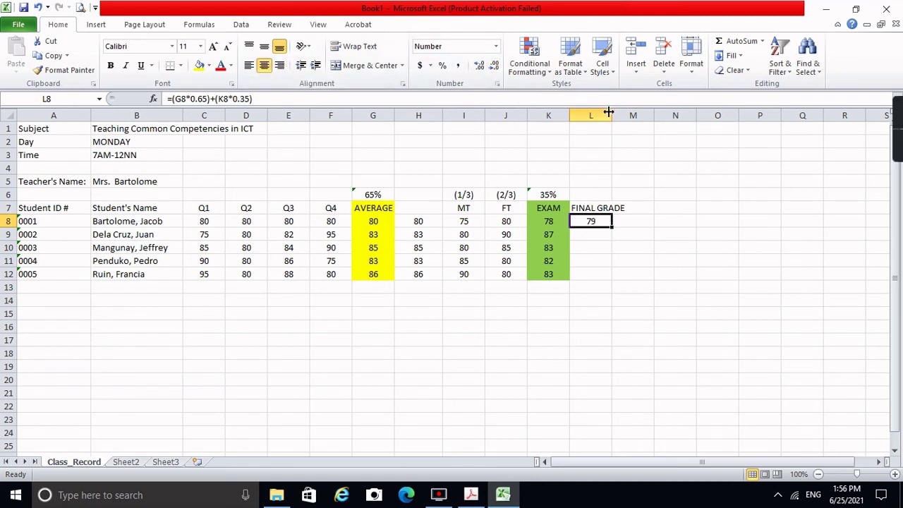
pyautogui.moveTo(611, 115); pyautogui.dragTo(637, 115)
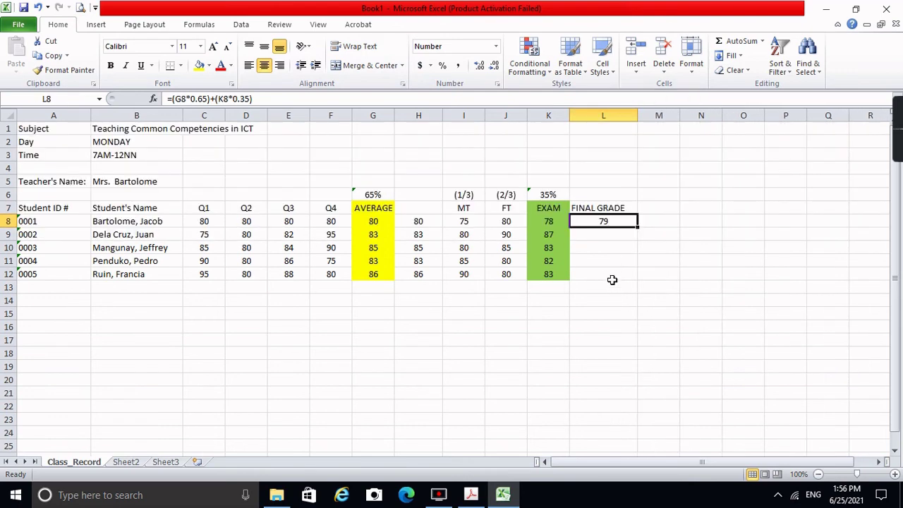
pyautogui.click(613, 207)
pyautogui.click(266, 67)
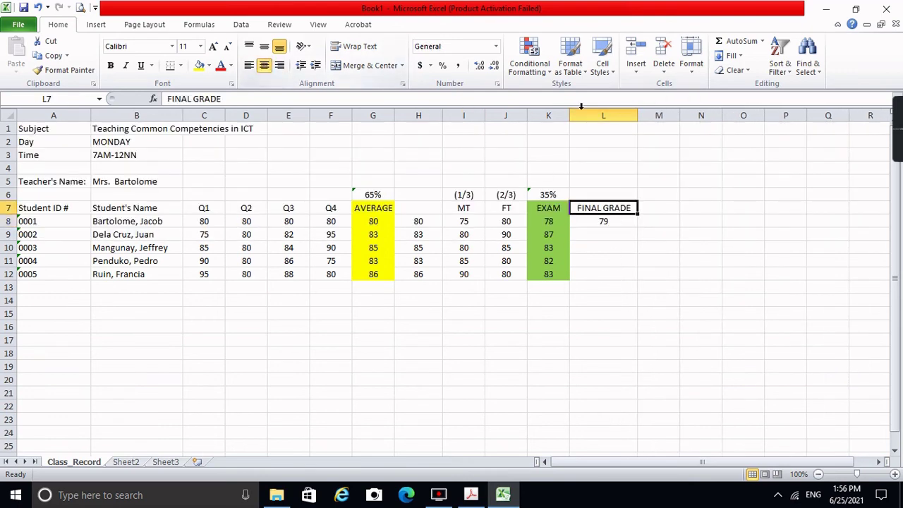
pyautogui.moveTo(644, 116); pyautogui.dragTo(644, 116)
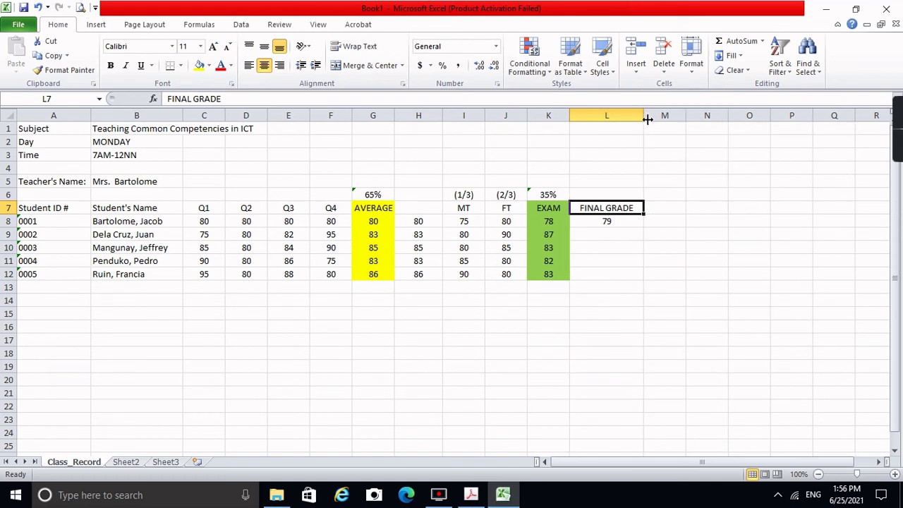
# Step: Copy the final grade formula down to L12, showing 79, 84, 84, 82 and 85
pyautogui.click(623, 220)
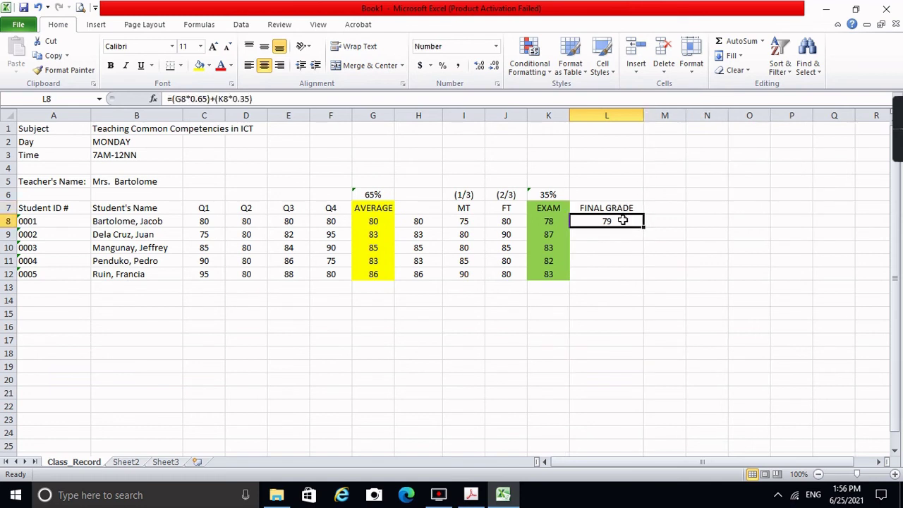
pyautogui.moveTo(643, 227); pyautogui.dragTo(638, 276)
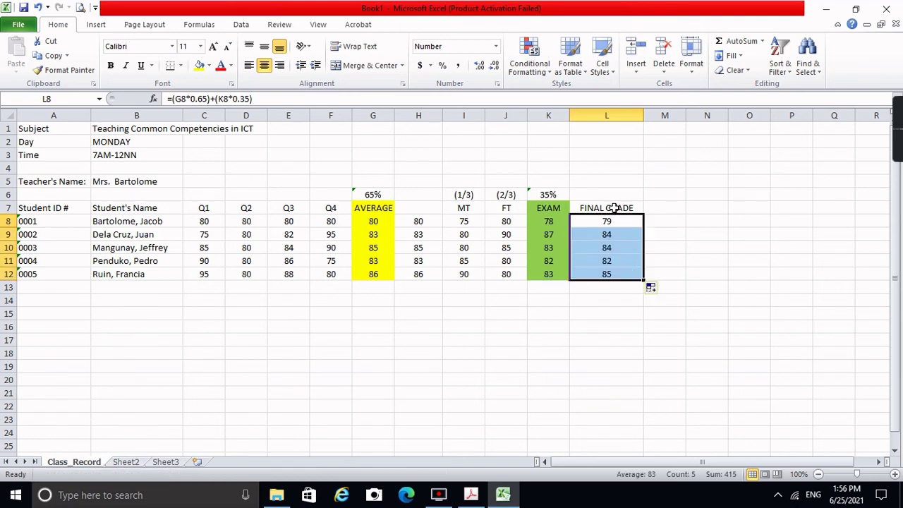
pyautogui.moveTo(605, 208); pyautogui.dragTo(618, 273)
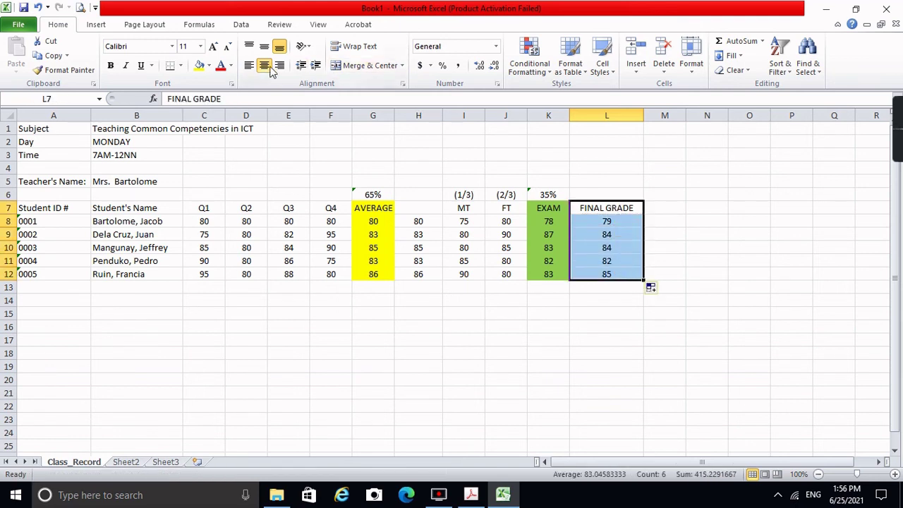
# Step: Fill the FINAL GRADE column L7:L12 light orange
pyautogui.click(209, 65)
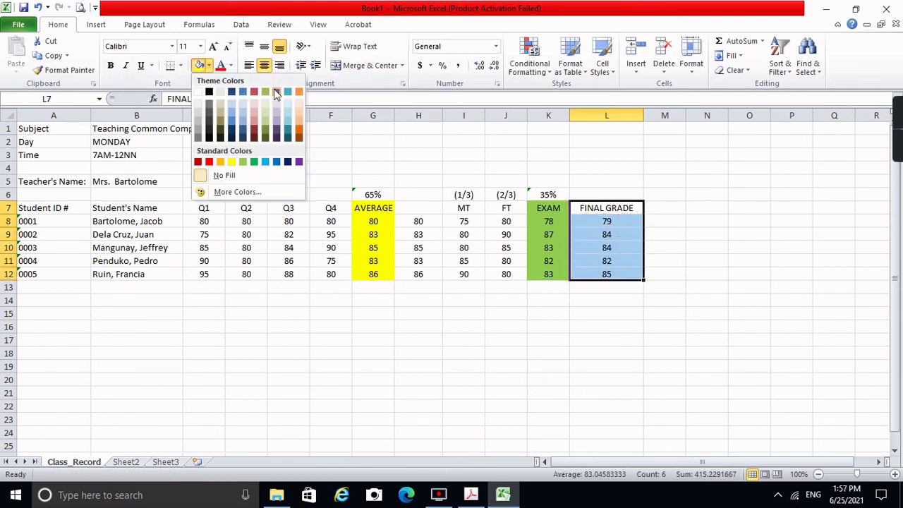
pyautogui.click(299, 118)
pyautogui.click(574, 220)
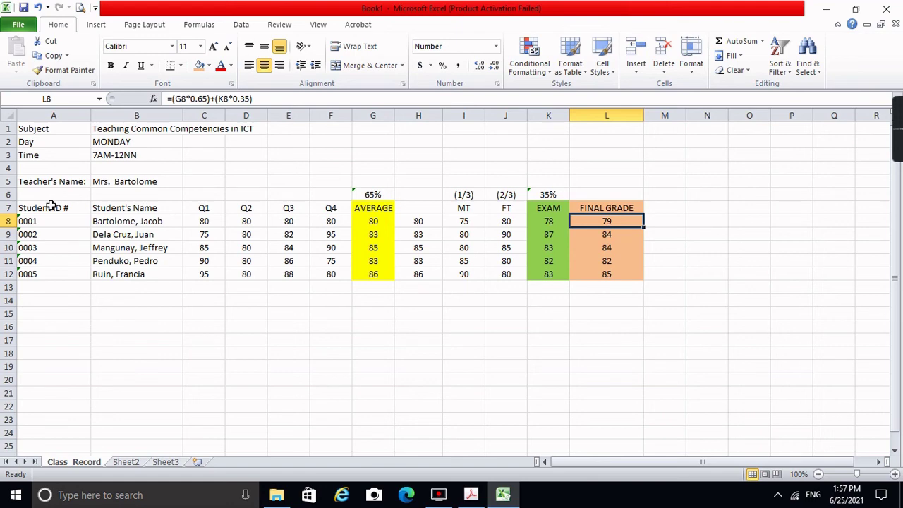
# Step: Apply All Borders to the whole class record table A7:L12
pyautogui.moveTo(55, 206); pyautogui.dragTo(623, 273)
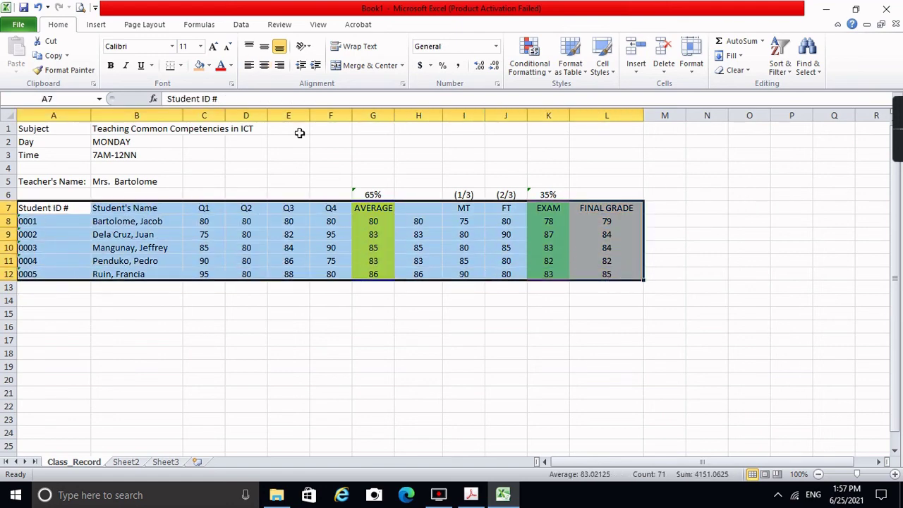
pyautogui.click(182, 66)
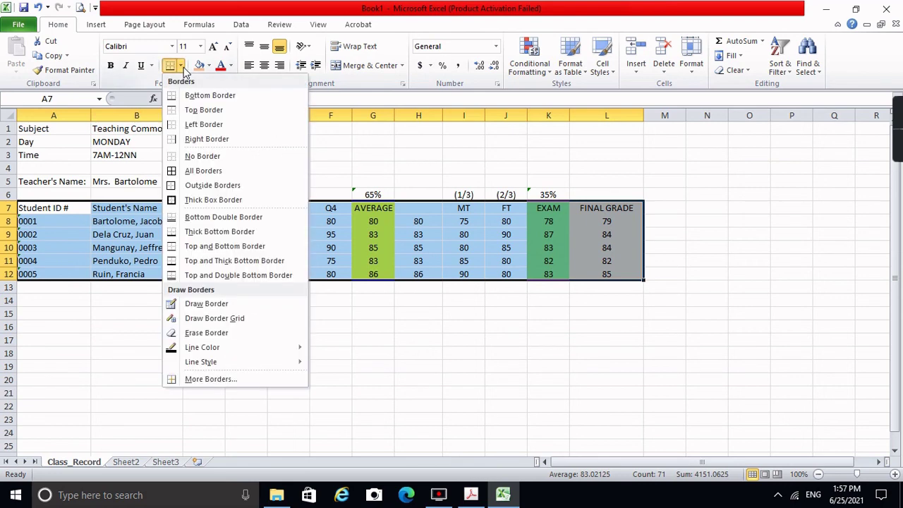
pyautogui.click(196, 170)
pyautogui.click(399, 273)
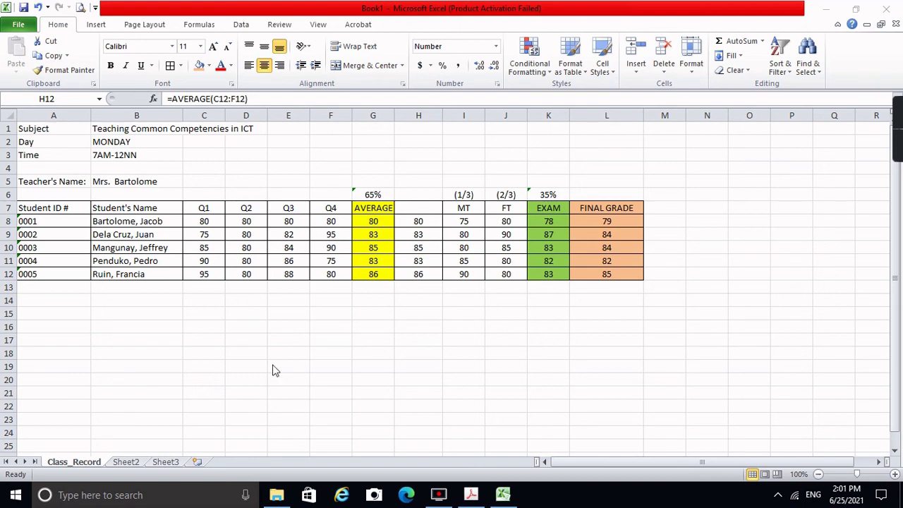
pyautogui.click(16, 31)
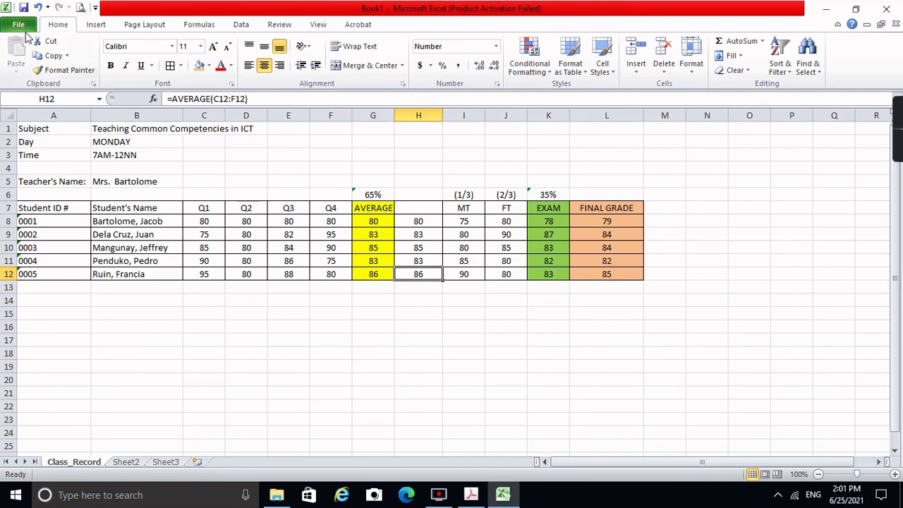
# Step: Save the workbook in Documents as the Excel workbook '20-2_TLE IC8 CLASS RECORD'
pyautogui.click(24, 31)
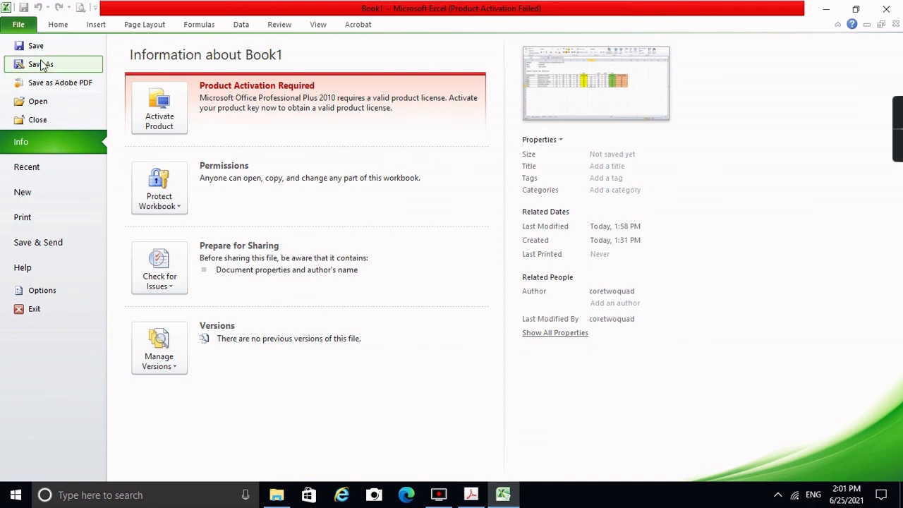
pyautogui.press('Escape')
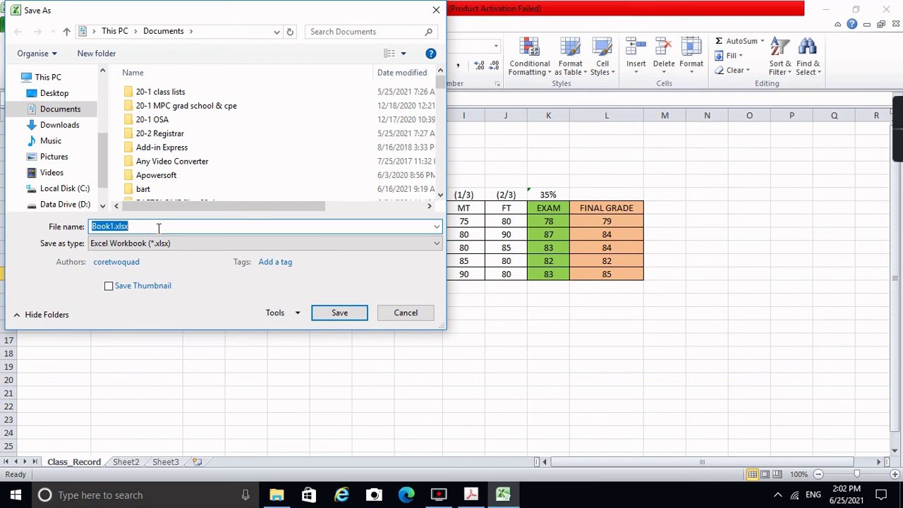
pyautogui.write('20')
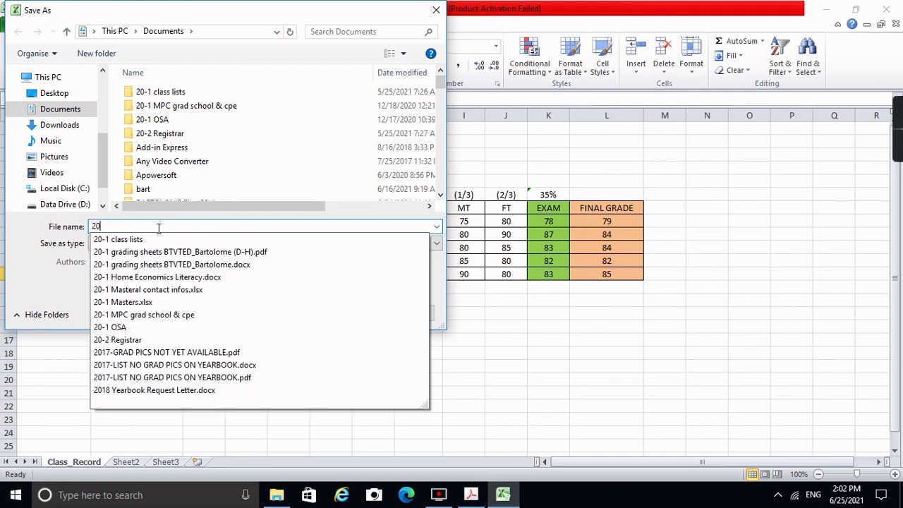
pyautogui.write('-')
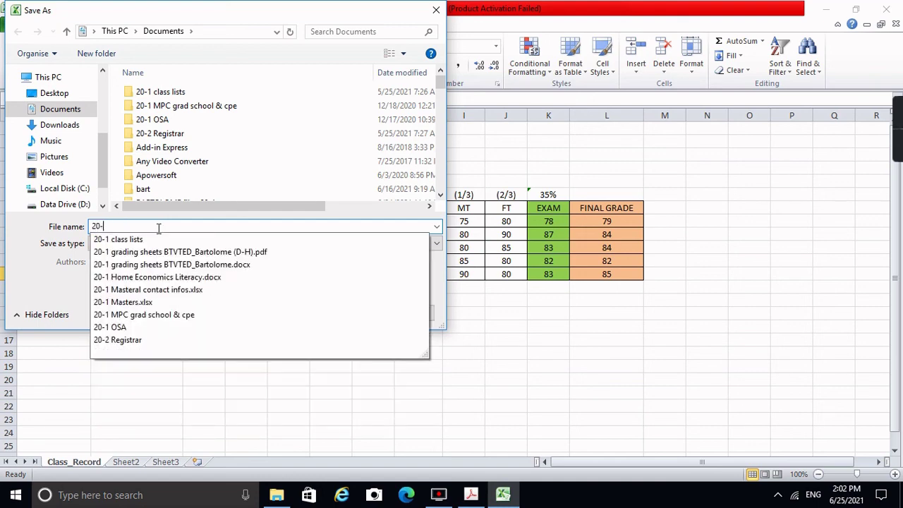
pyautogui.write('2')
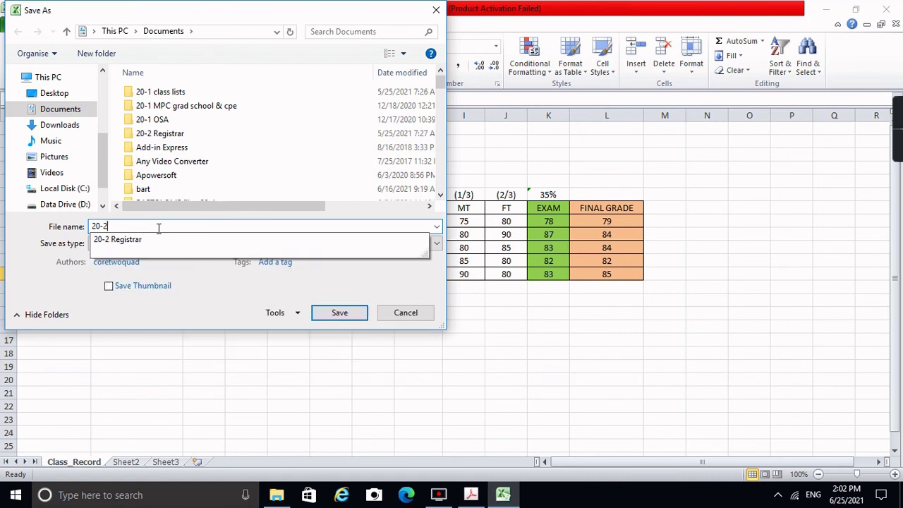
pyautogui.write('_')
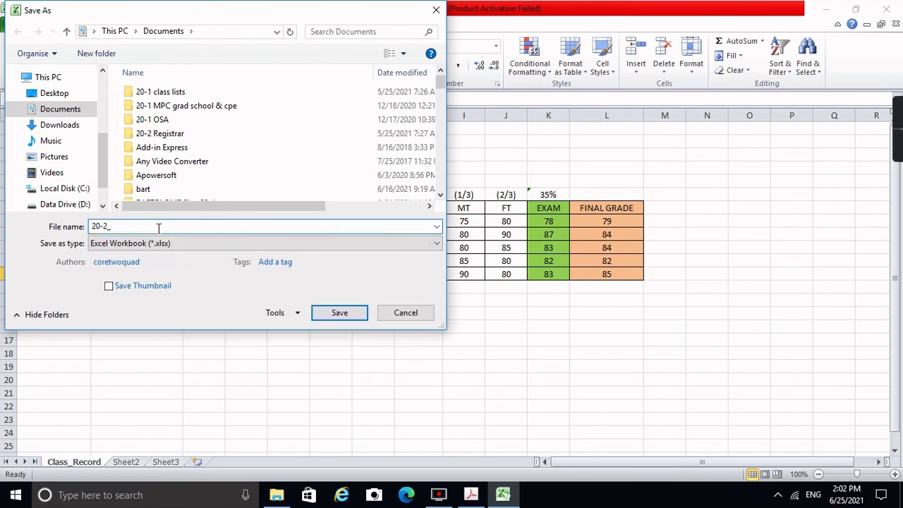
pyautogui.write('t')
pyautogui.write('T')
pyautogui.write('LE IC8')
pyautogui.write(' CLAS')
pyautogui.write('S RECORD')
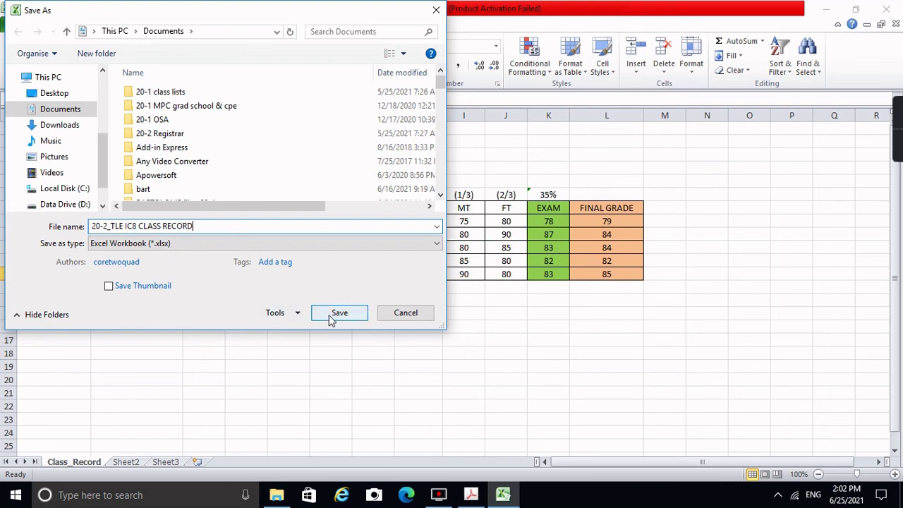
pyautogui.click(340, 317)
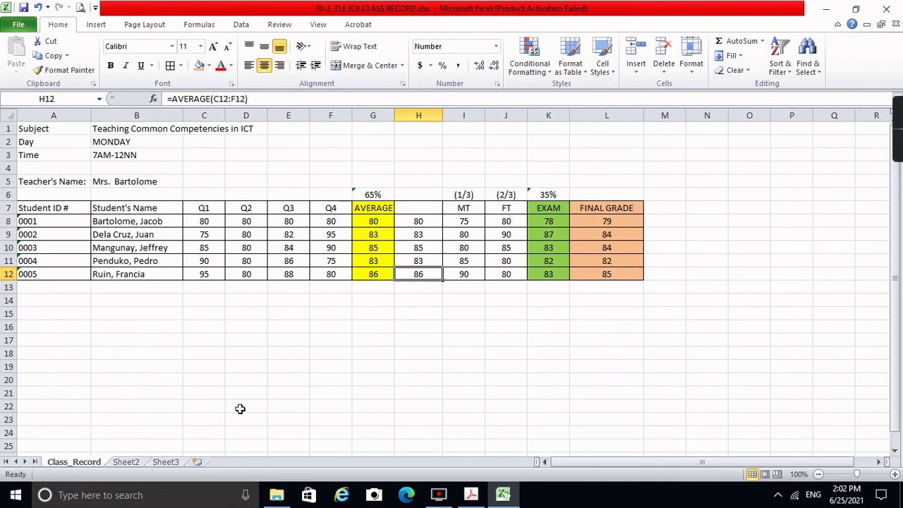
# Step: Close Excel and reopen 20-2_TLE IC8 CLASS RECORD.xlsx from Documents in File Explorer
pyautogui.click(886, 9)
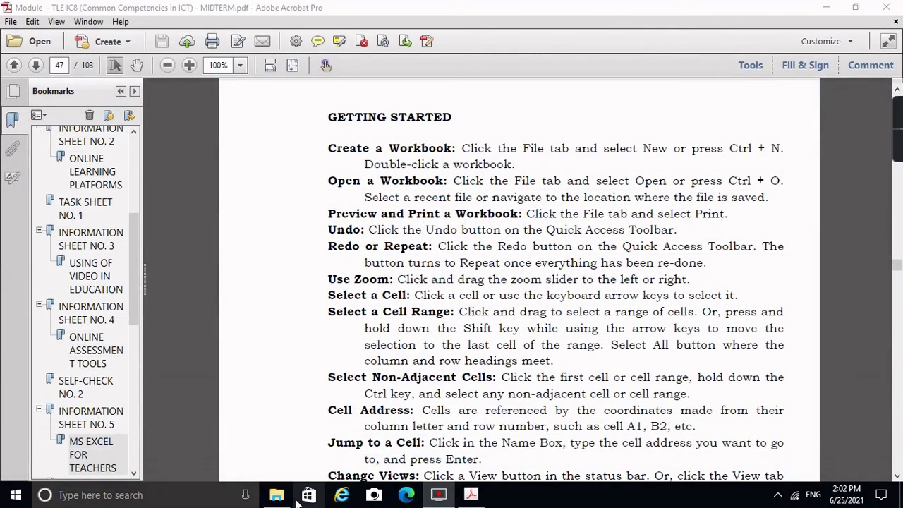
pyautogui.click(276, 496)
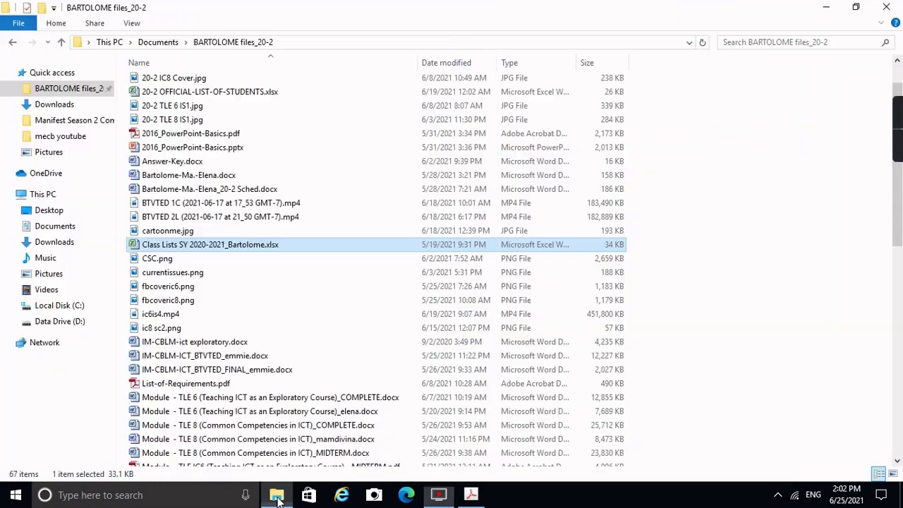
pyautogui.click(61, 230)
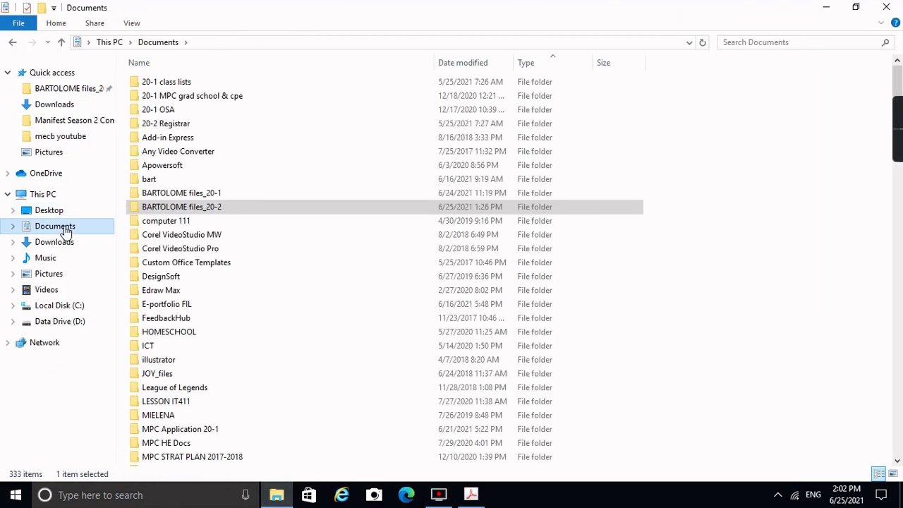
pyautogui.scroll(-10, 727, 300)
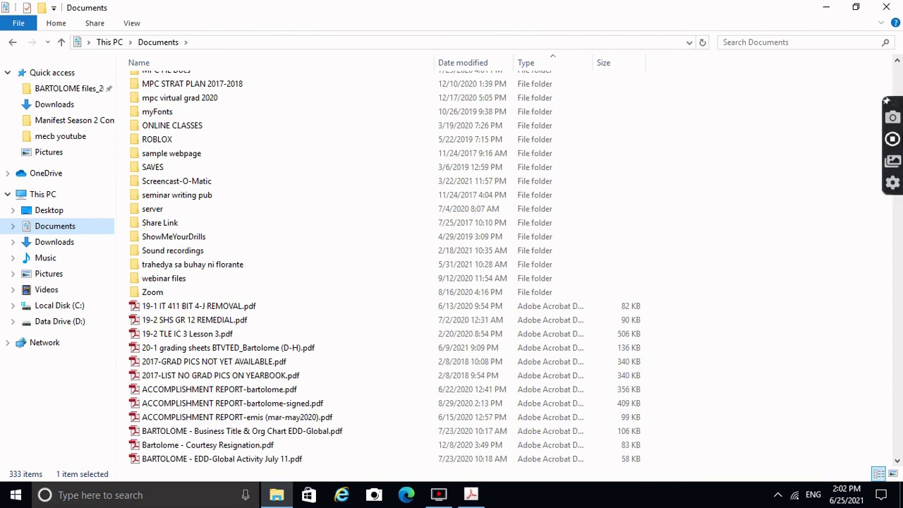
pyautogui.scroll(-15, 176, 235)
pyautogui.click(176, 234)
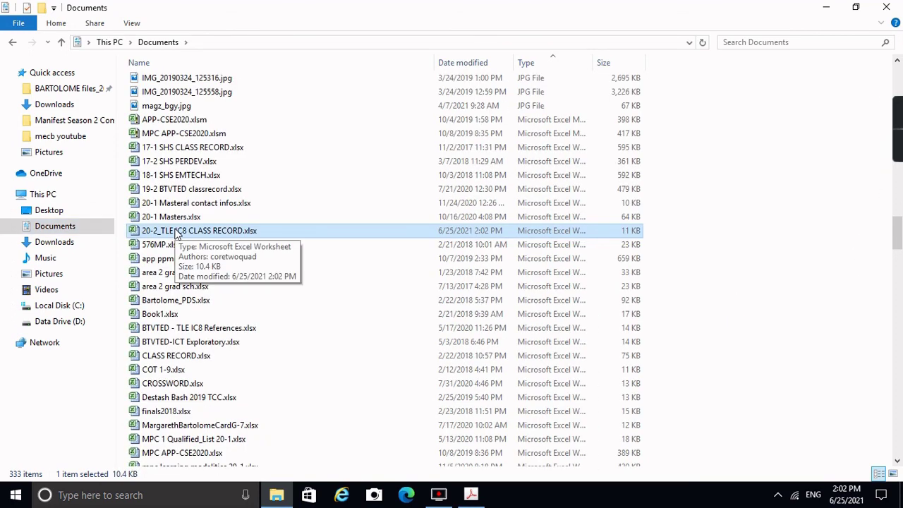
pyautogui.doubleClick(176, 235)
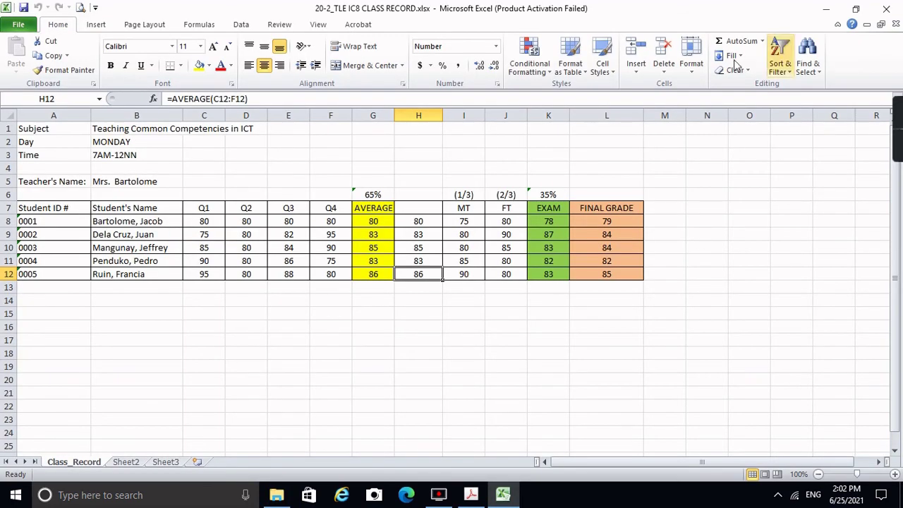